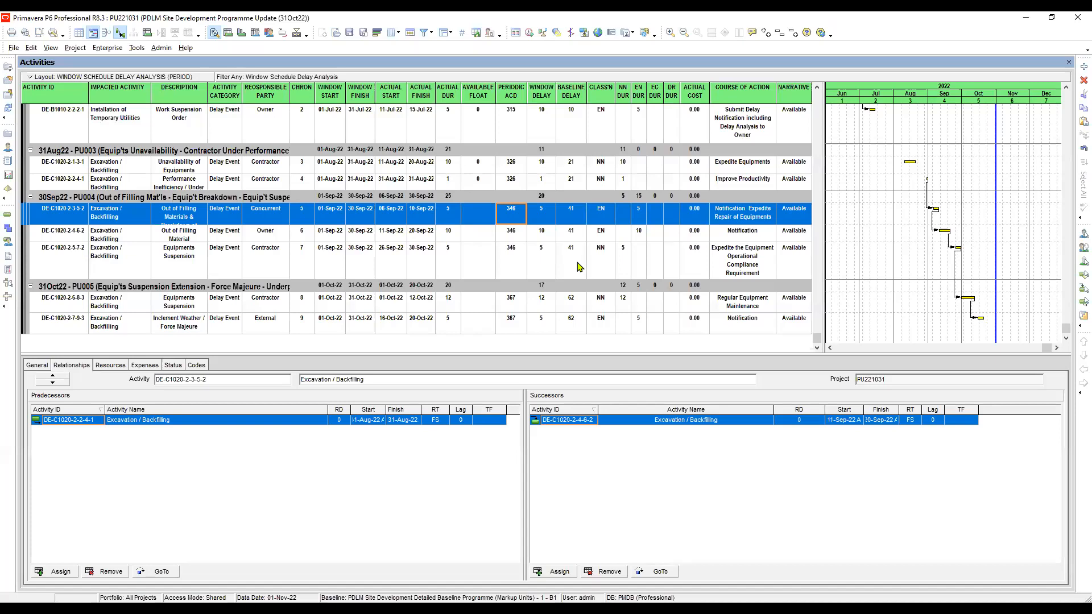
# Review the window delays and responsible parties of the two 31Oct22 - PU005 delay events.
pyautogui.click(541, 306)
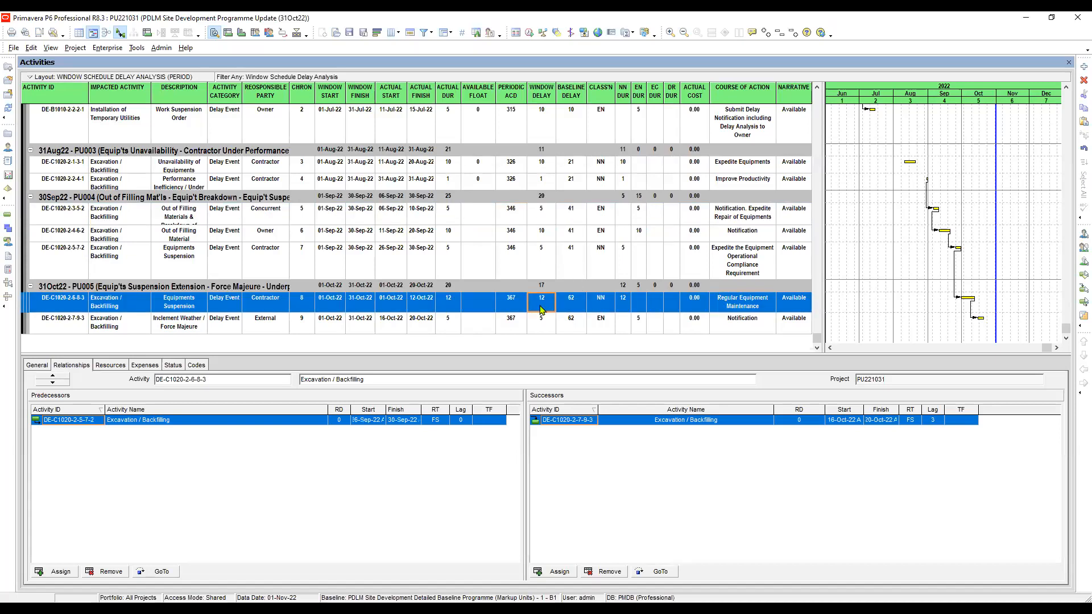
pyautogui.click(542, 323)
pyautogui.click(542, 285)
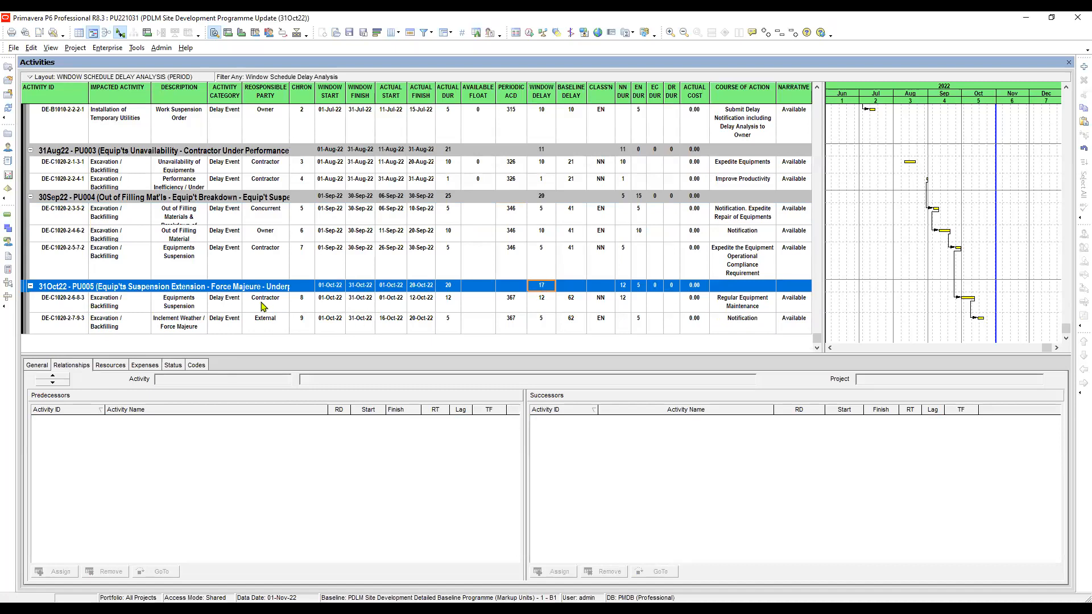
pyautogui.press('Down')
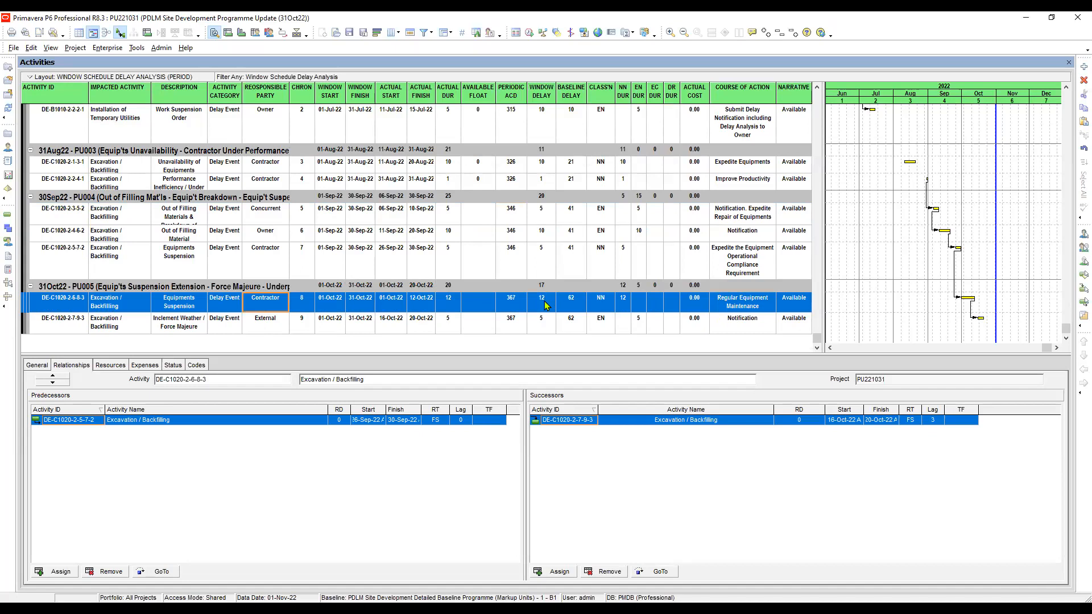
pyautogui.click(269, 322)
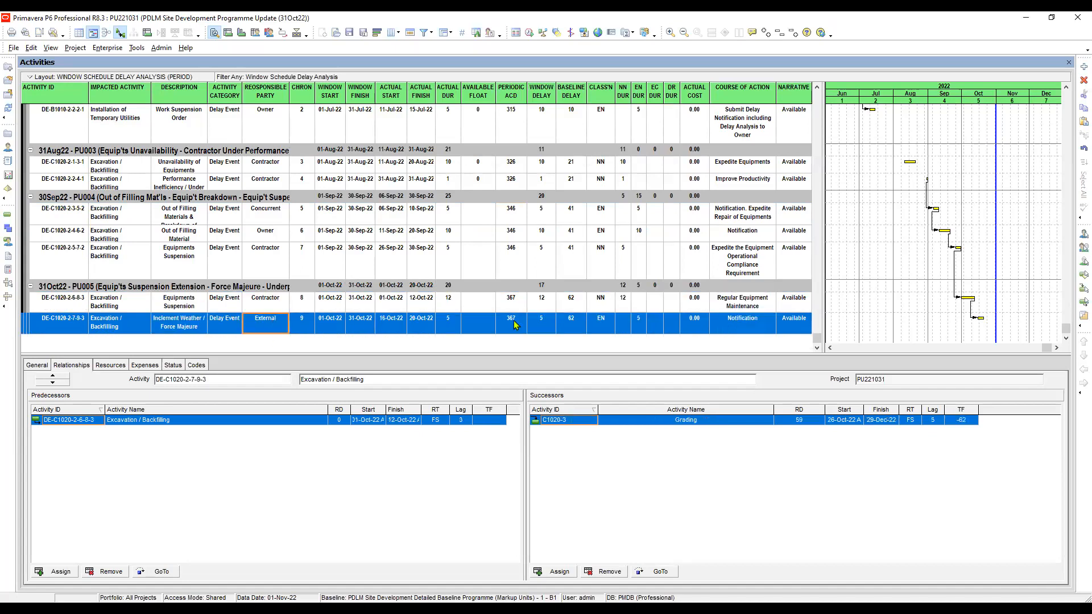
# Try a window delay of 4 for the Inclement Weather / Force Majeure event and restore it to 5.
pyautogui.click(543, 325)
pyautogui.click(544, 322)
pyautogui.write('4')
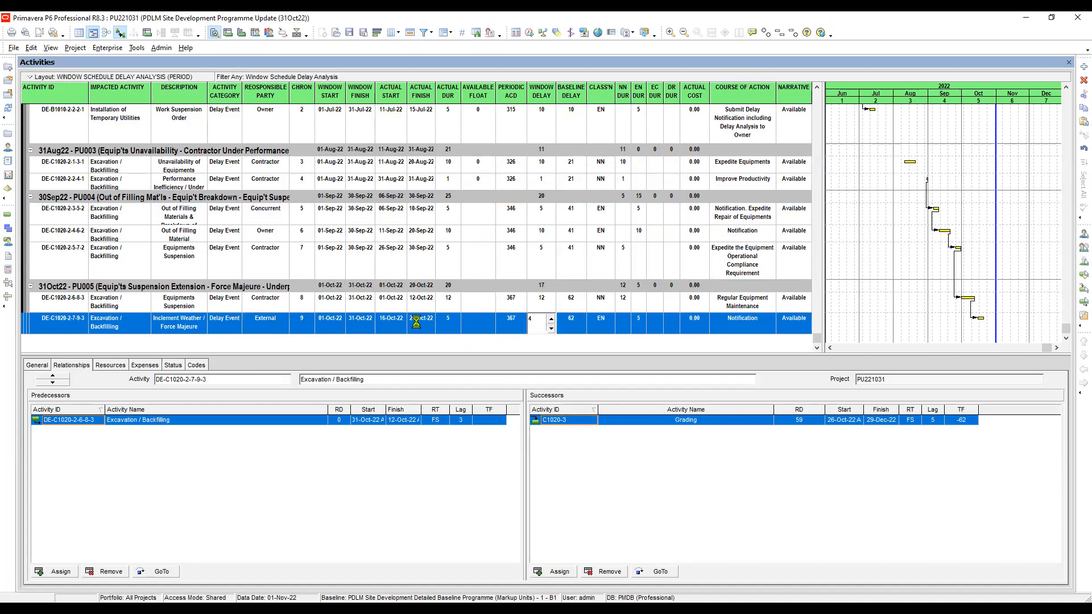
pyautogui.click(421, 324)
pyautogui.click(398, 324)
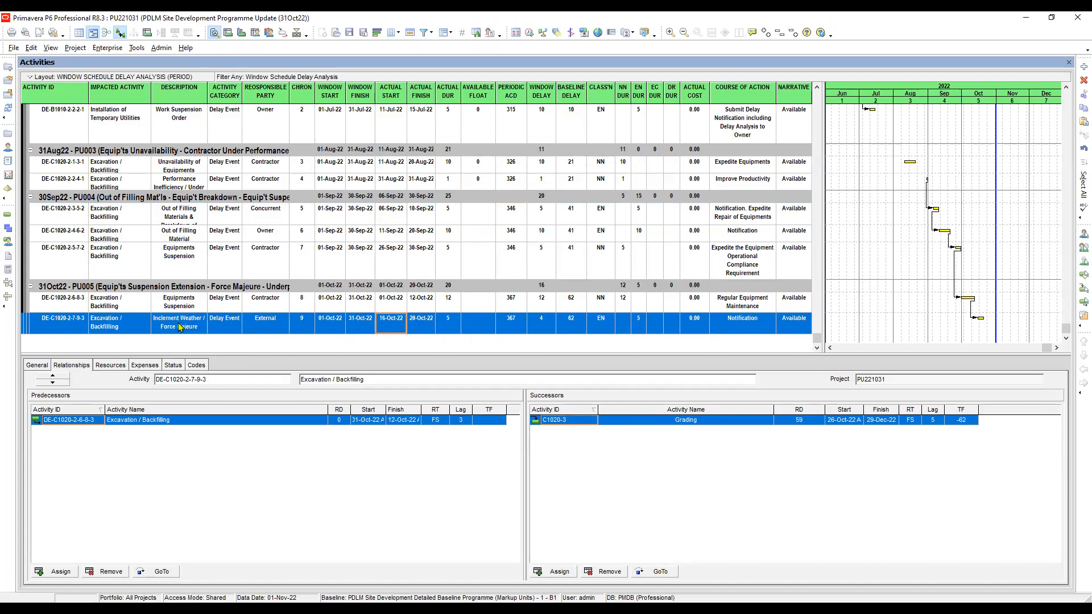
pyautogui.click(539, 324)
pyautogui.click(539, 326)
pyautogui.write('5')
pyautogui.press('Return')
# Compare the contractor's underperformance calculation in the slide show with the periodic ACD of the PU005 delay events.
pyautogui.hotkey('alt', 'Tab')
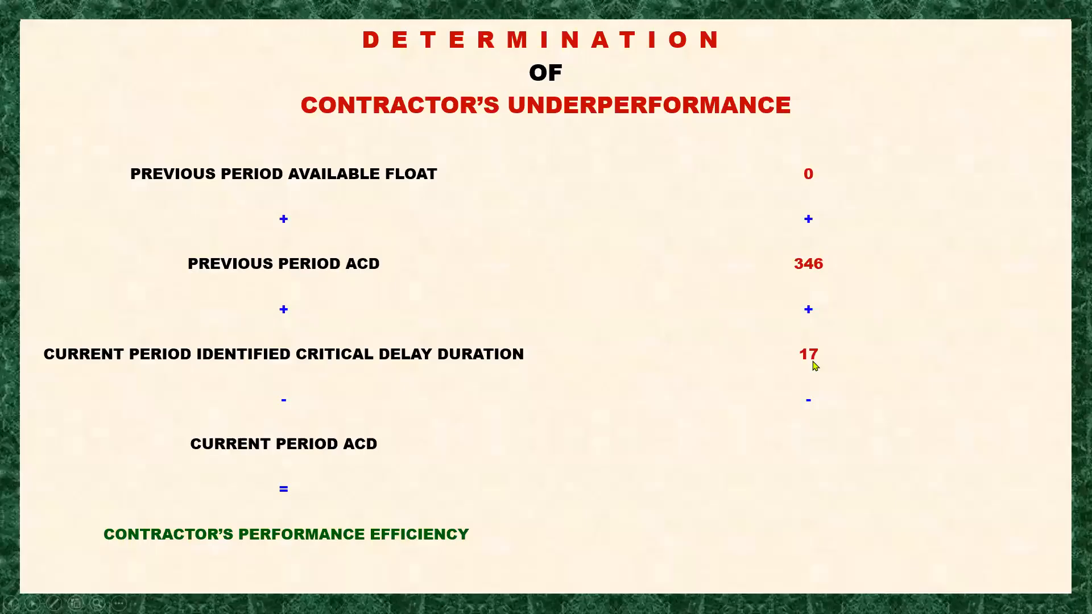
pyautogui.click(344, 465)
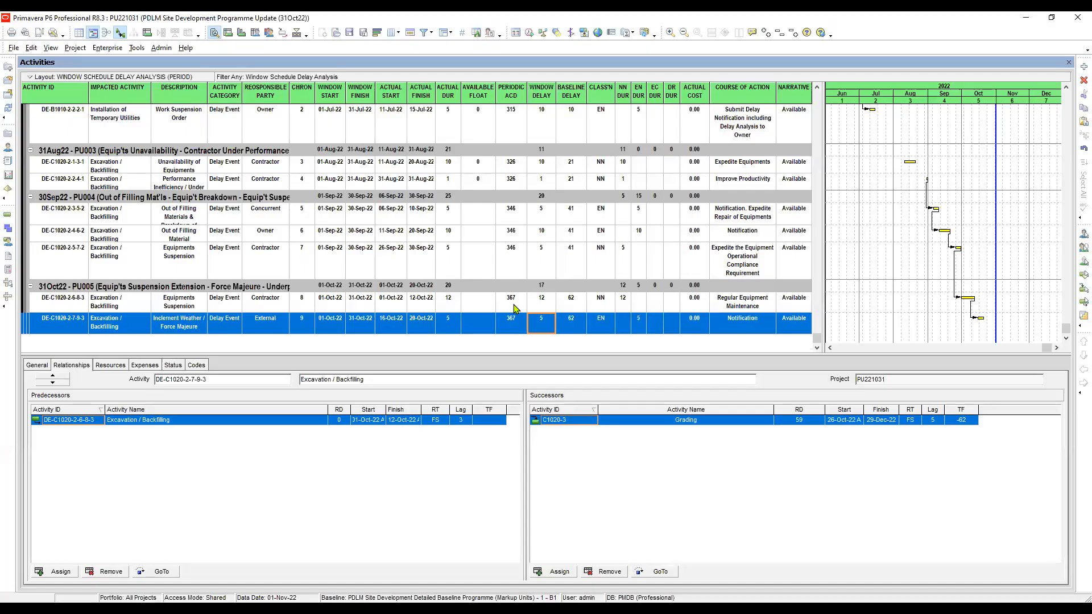
pyautogui.click(510, 304)
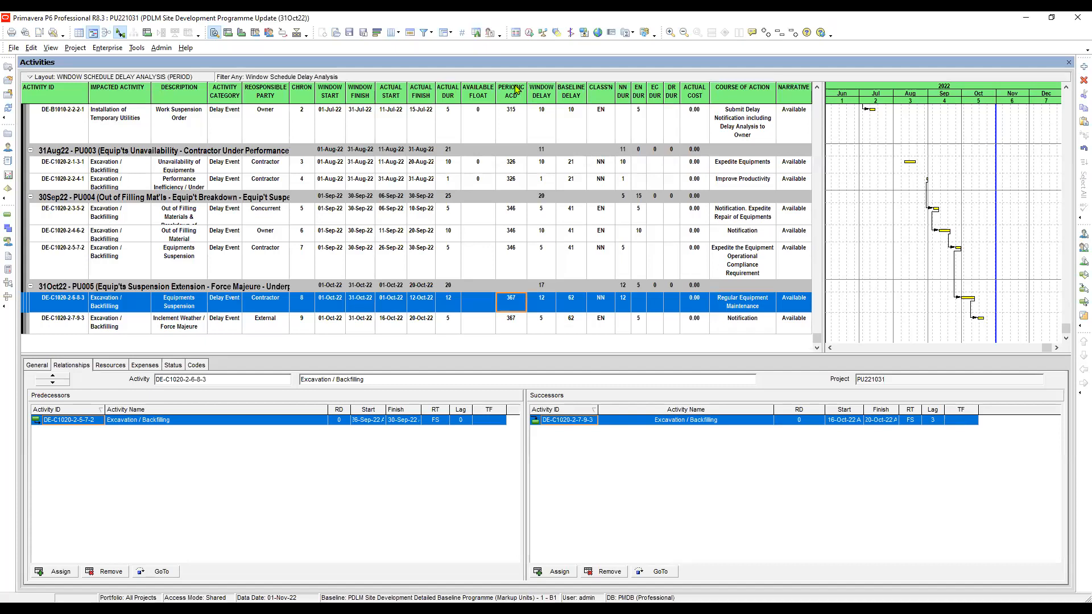
pyautogui.click(513, 324)
pyautogui.click(514, 305)
pyautogui.click(513, 323)
pyautogui.hotkey('alt', 'Tab')
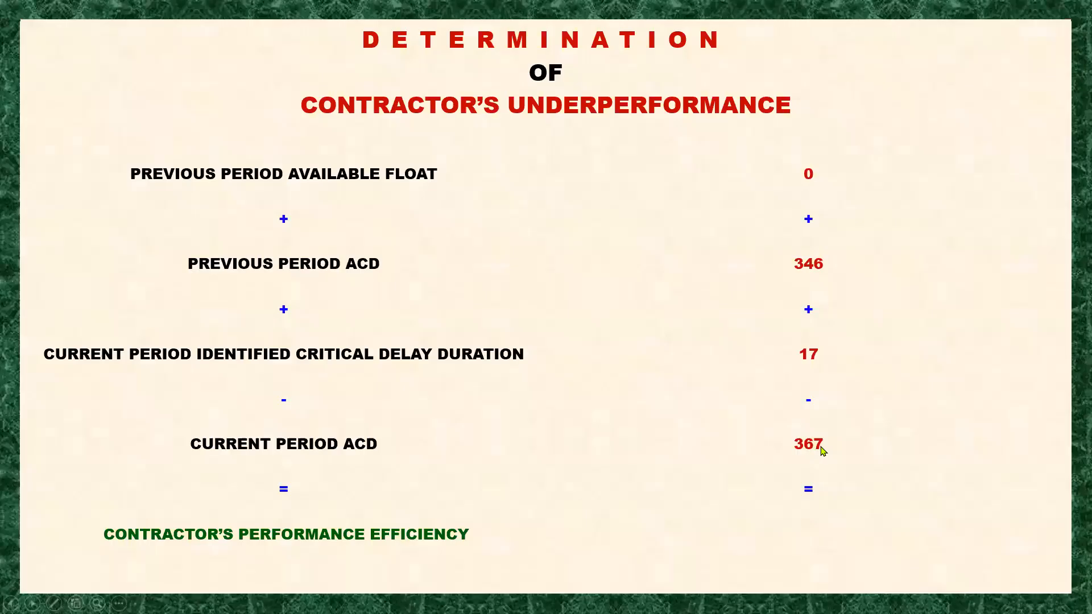
pyautogui.click(883, 443)
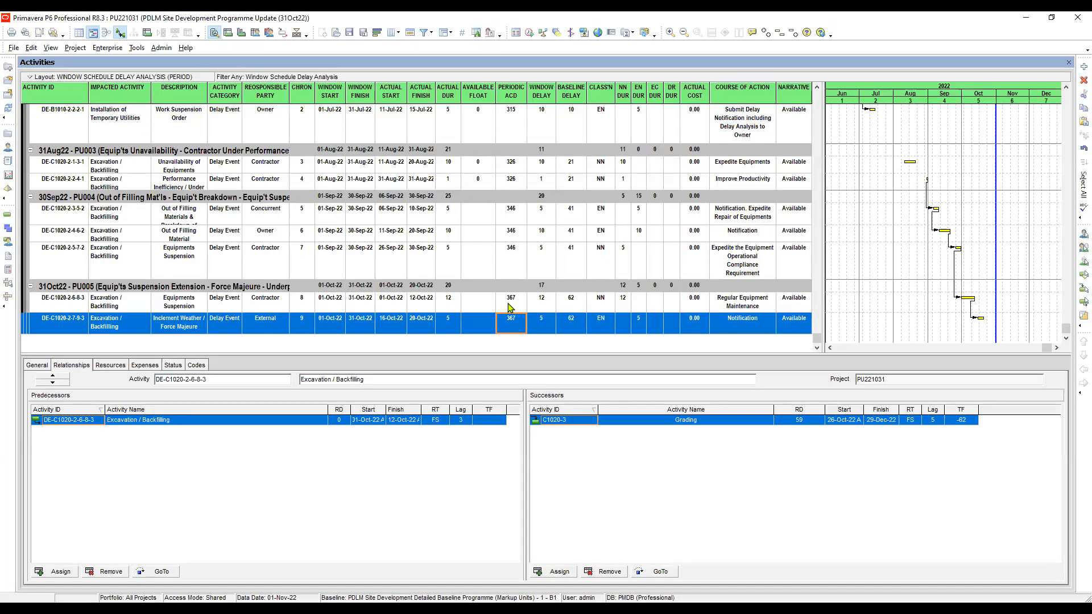
pyautogui.click(510, 305)
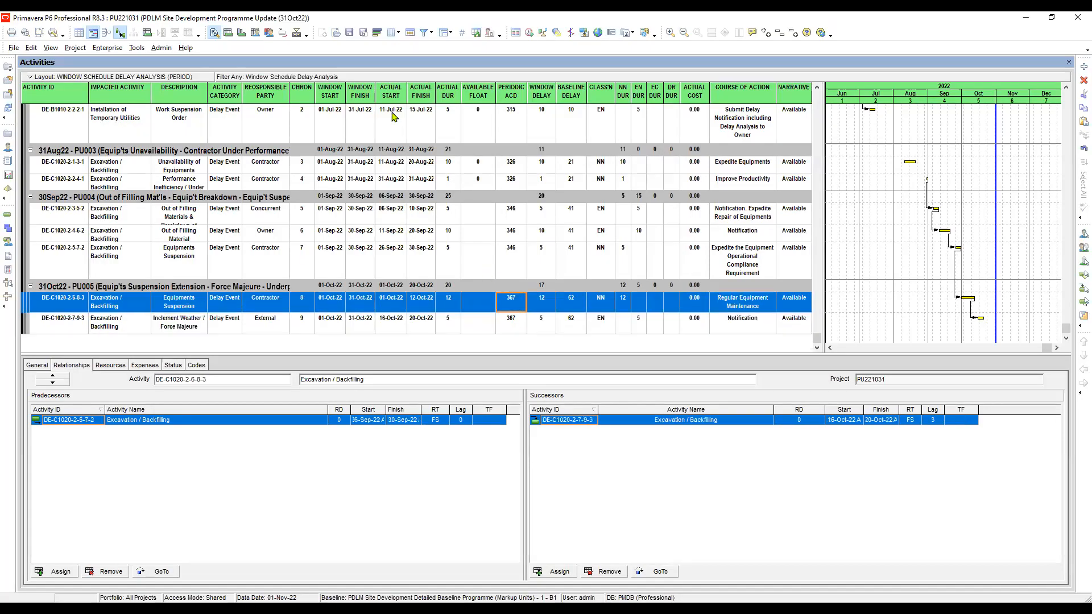
# Apply the DELAY EVENT EDITOR layout to the activities view.
pyautogui.click(338, 33)
pyautogui.click(549, 287)
pyautogui.scroll(7, 545, 306)
pyautogui.click(487, 285)
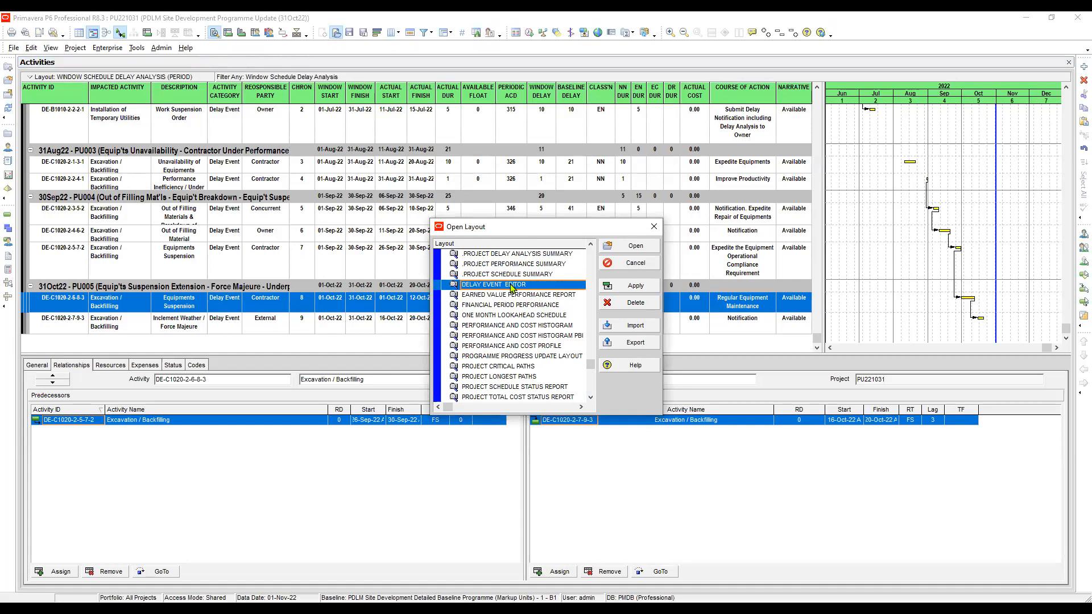
pyautogui.click(637, 284)
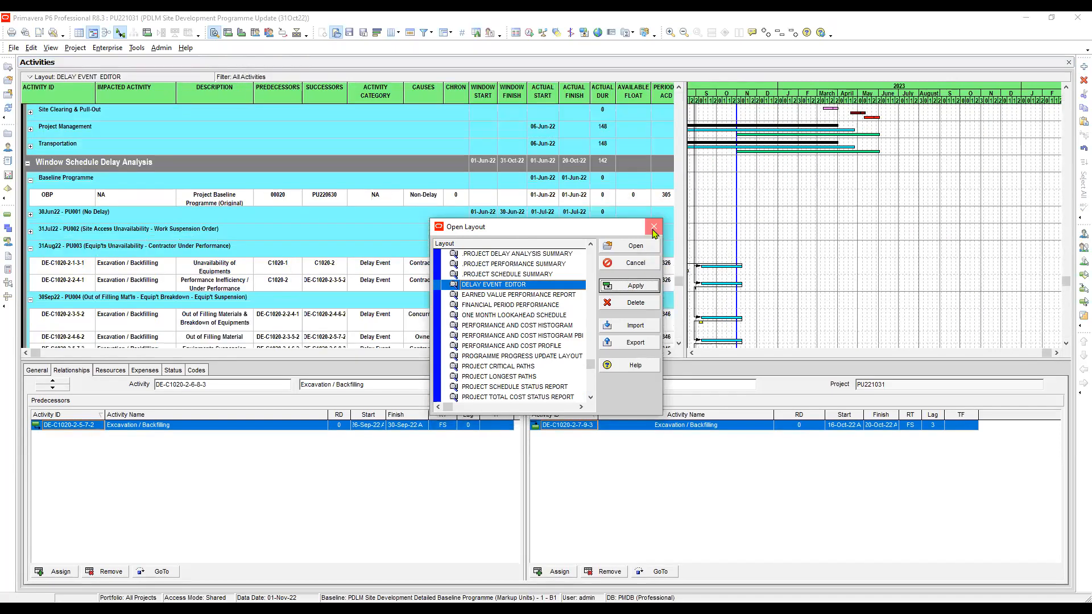
pyautogui.click(653, 228)
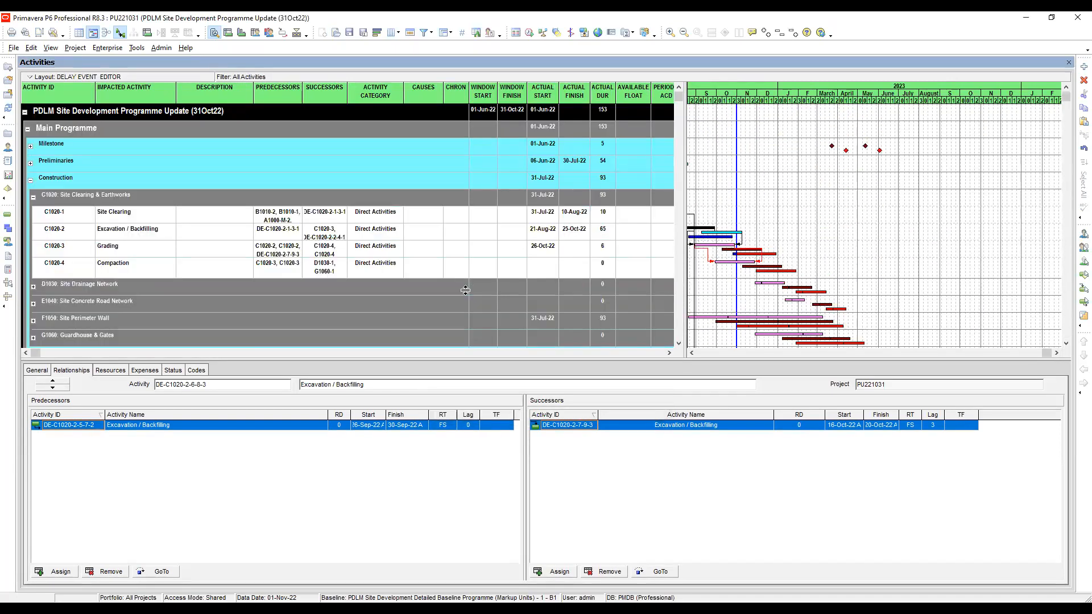
# Hide the bottom layout so the activity table uses the full height.
pyautogui.click(51, 47)
pyautogui.moveTo(77, 90)
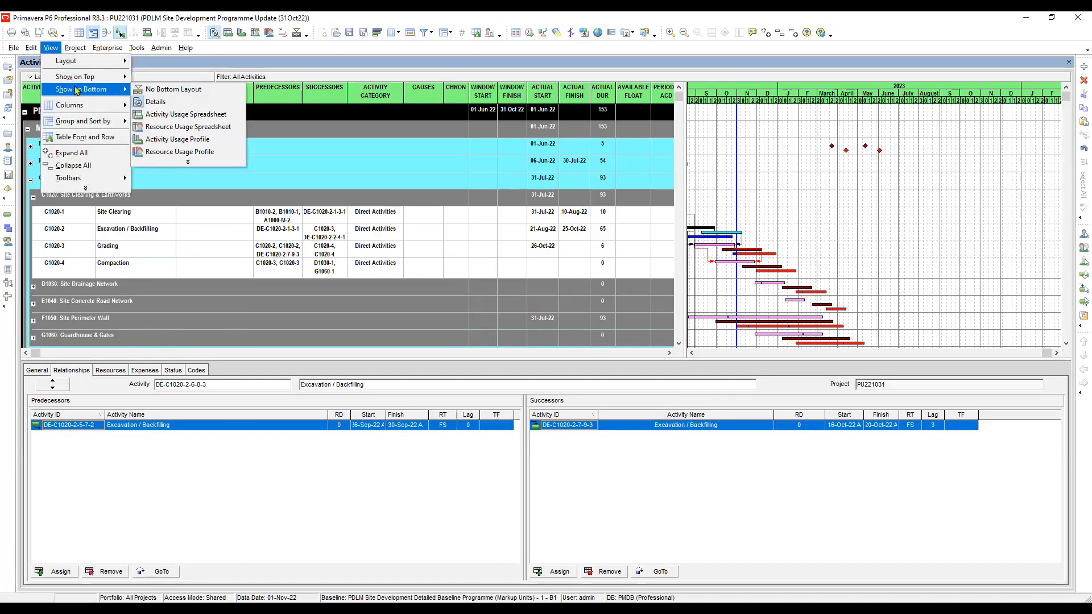
pyautogui.click(165, 94)
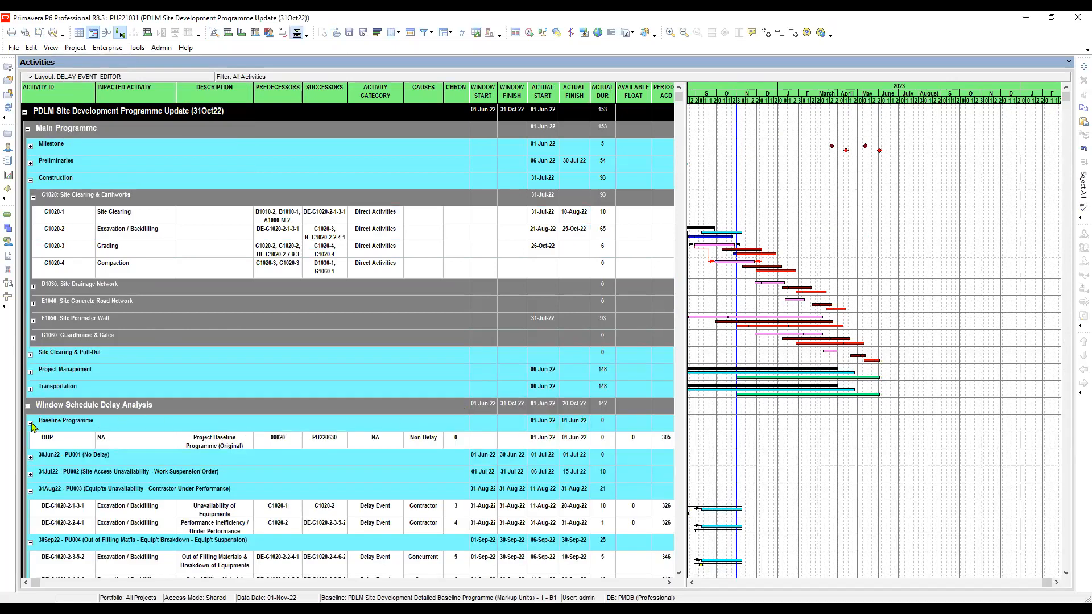
# Collapse the Baseline Programme, 31Aug22 - PU003 and 30Sep22 - PU004 groups under Window Schedule Delay Analysis.
pyautogui.click(30, 424)
pyautogui.click(30, 474)
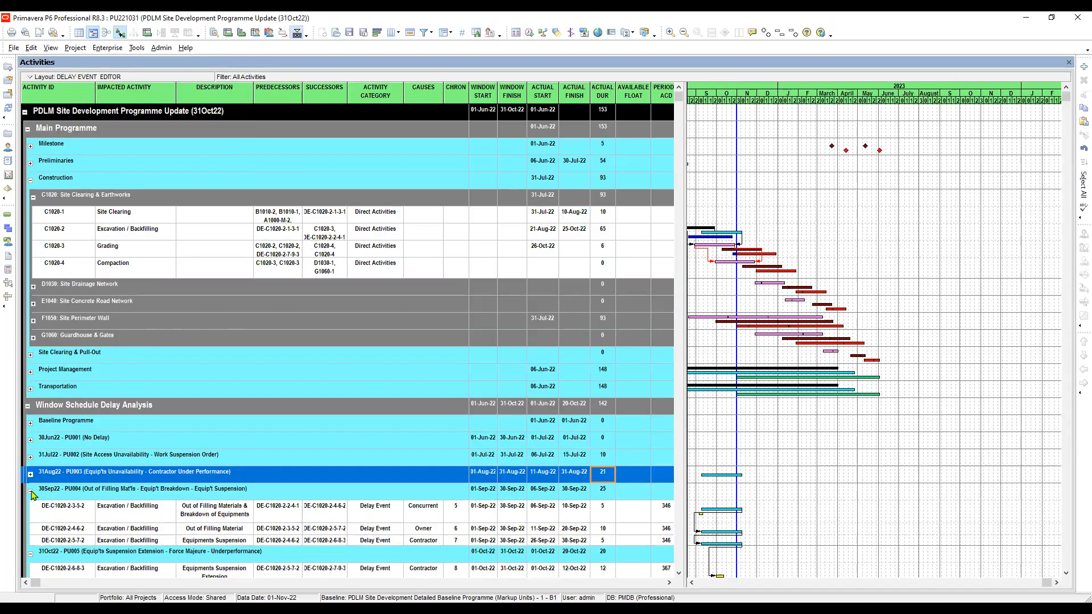
pyautogui.click(31, 492)
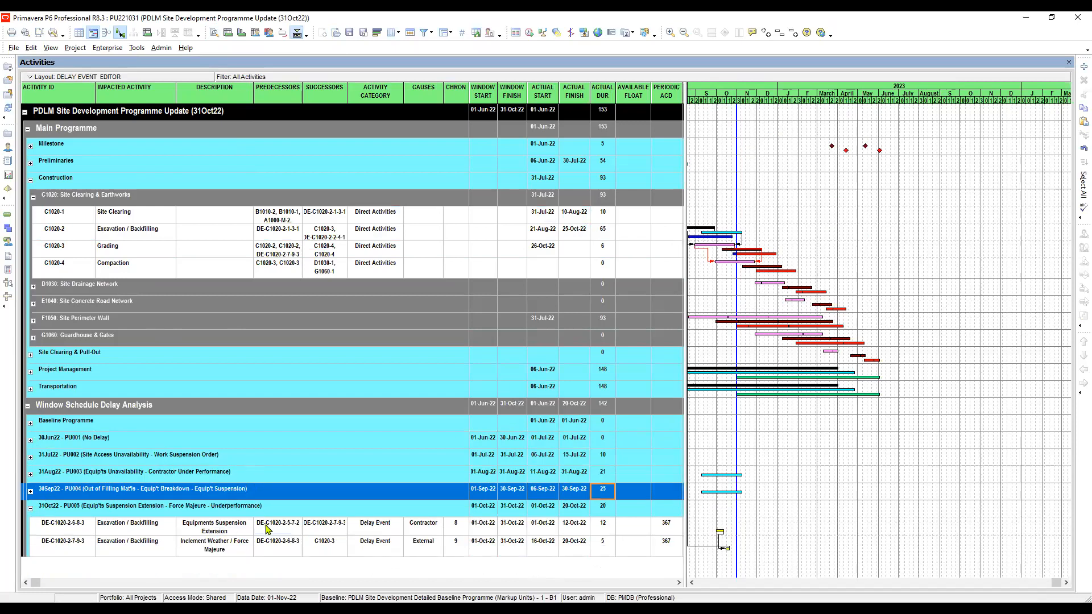
# Examine the predecessors of the two PU005 delay events and the Excavation / Backfilling and Grading activities in the main programme.
pyautogui.click(278, 532)
pyautogui.click(233, 545)
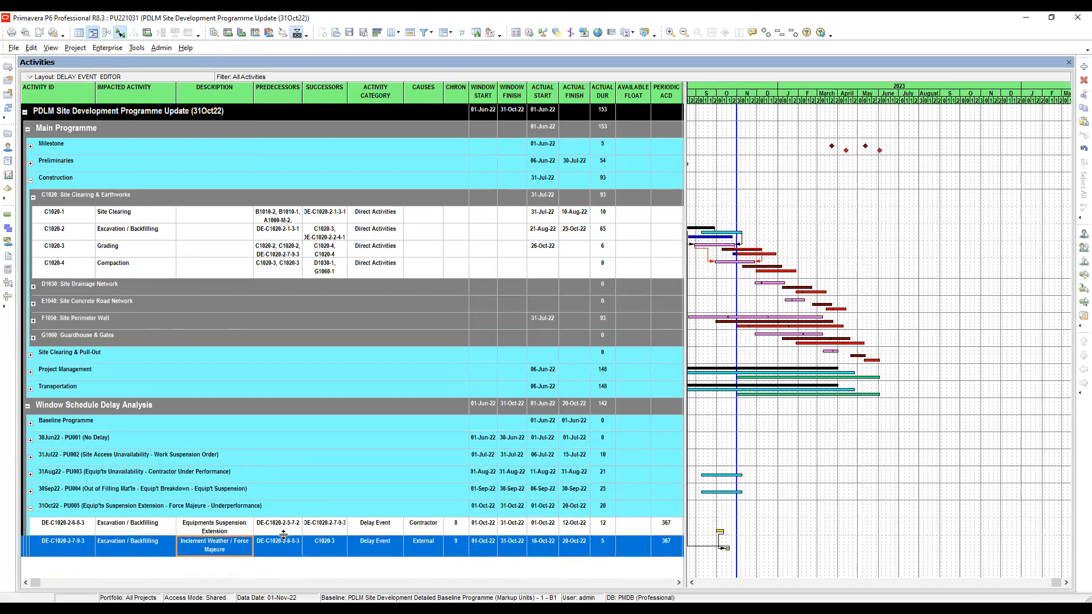
pyautogui.click(283, 533)
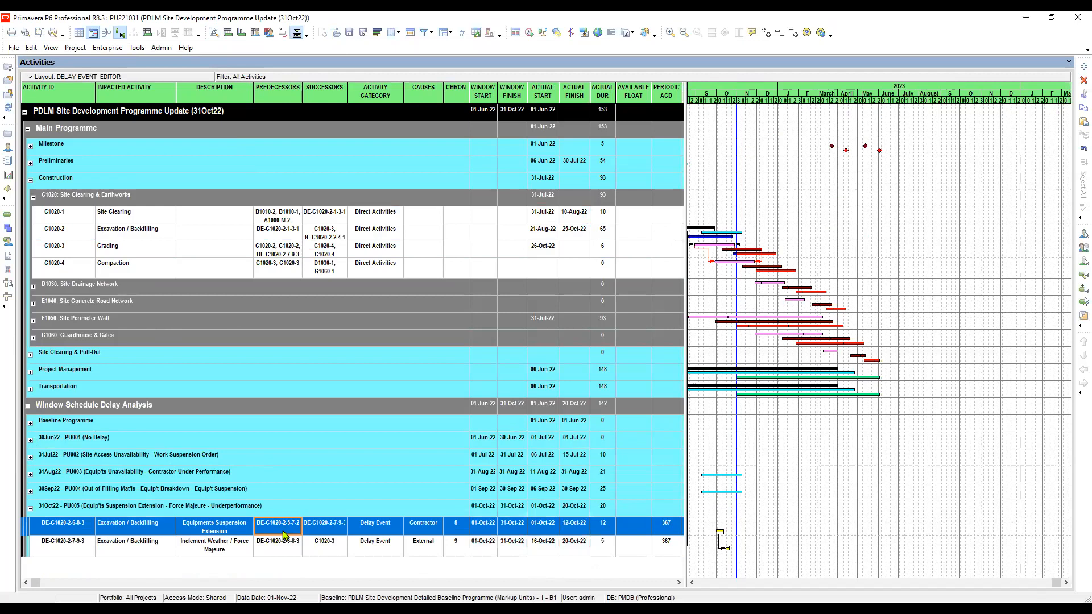
pyautogui.click(278, 547)
pyautogui.click(284, 531)
pyautogui.click(282, 546)
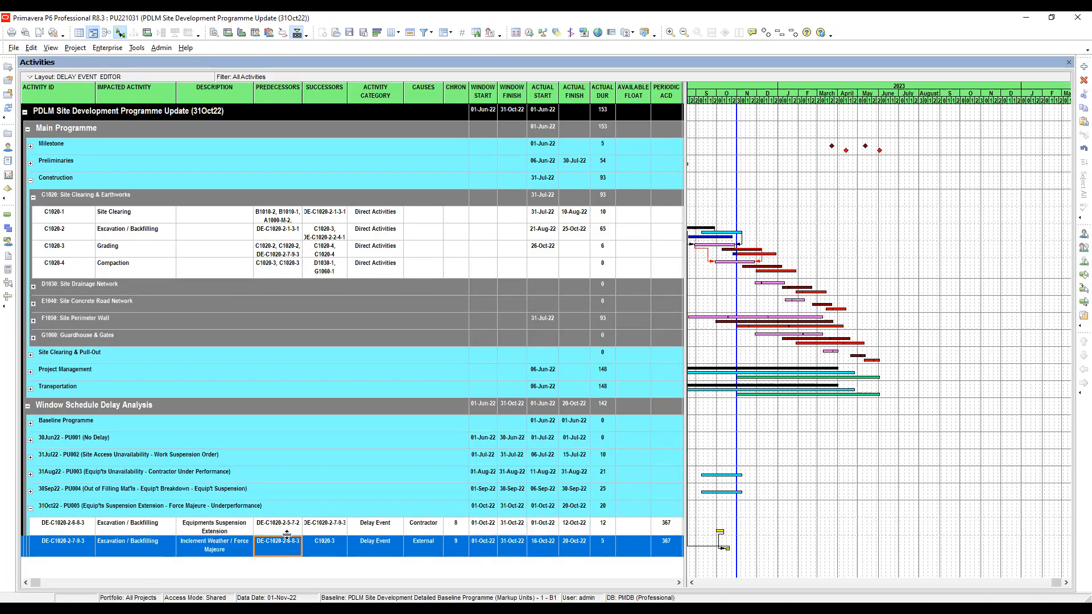
pyautogui.click(117, 232)
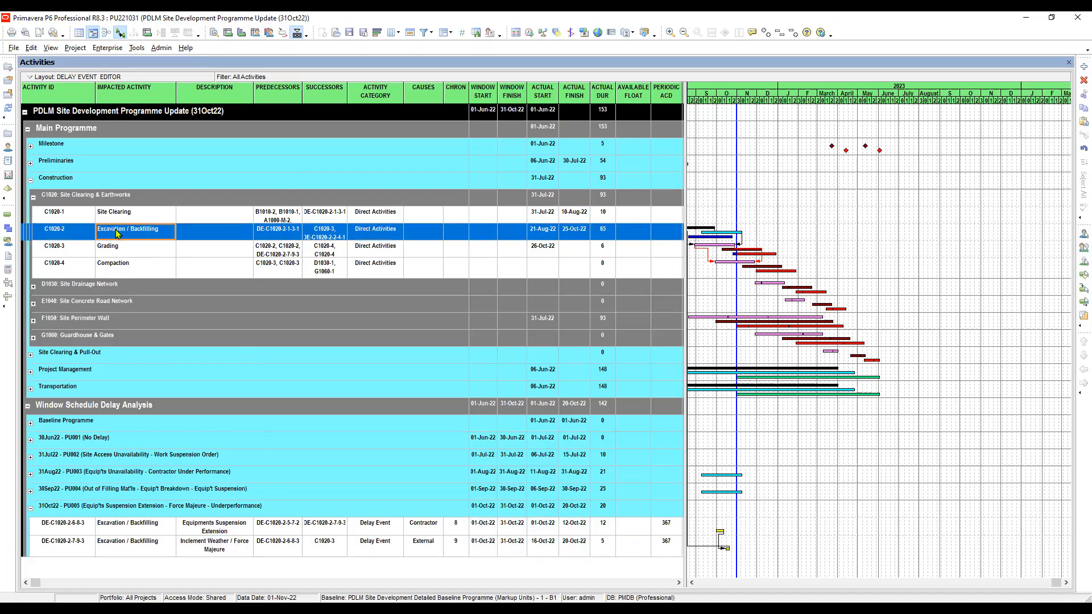
pyautogui.click(126, 248)
pyautogui.click(134, 233)
# Duplicate the Excavation / Backfilling activity C1020-2 within Site Clearing & Earthworks.
pyautogui.click(70, 233)
pyautogui.rightClick(88, 235)
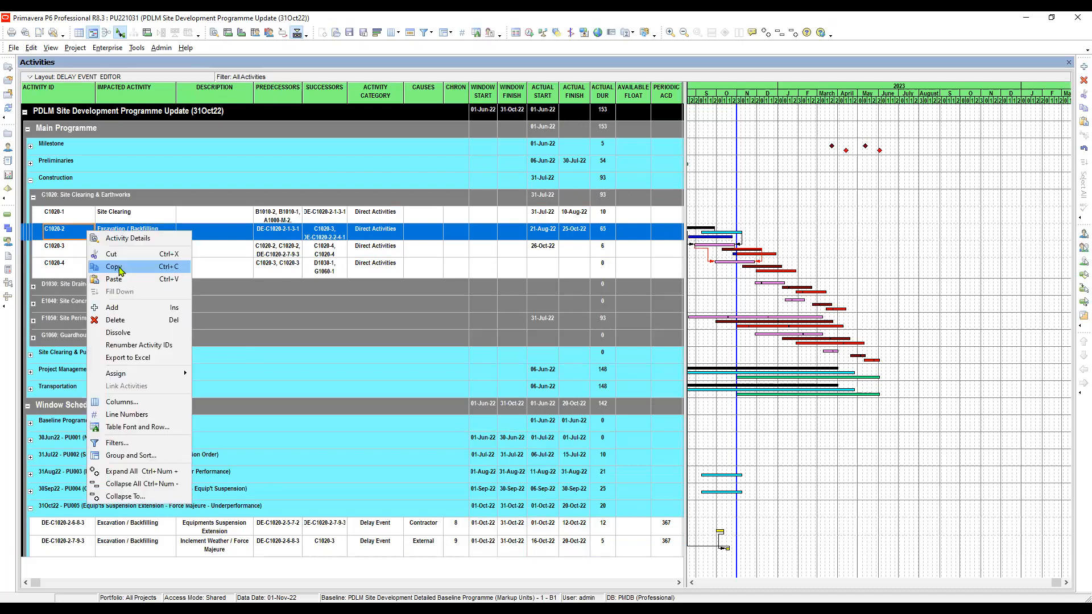
pyautogui.click(121, 266)
pyautogui.rightClick(114, 236)
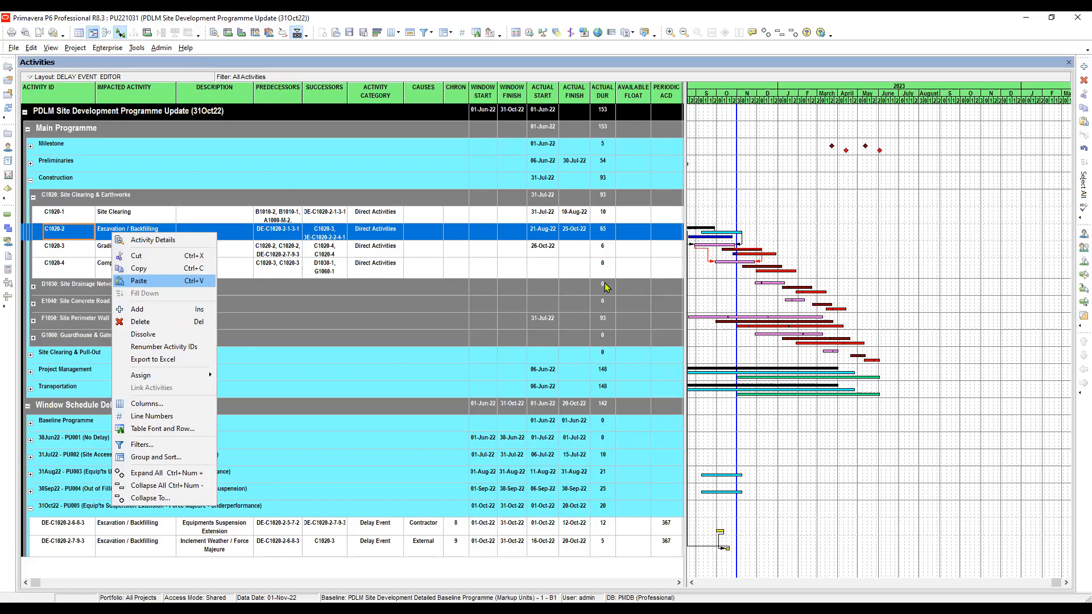
pyautogui.press('Return')
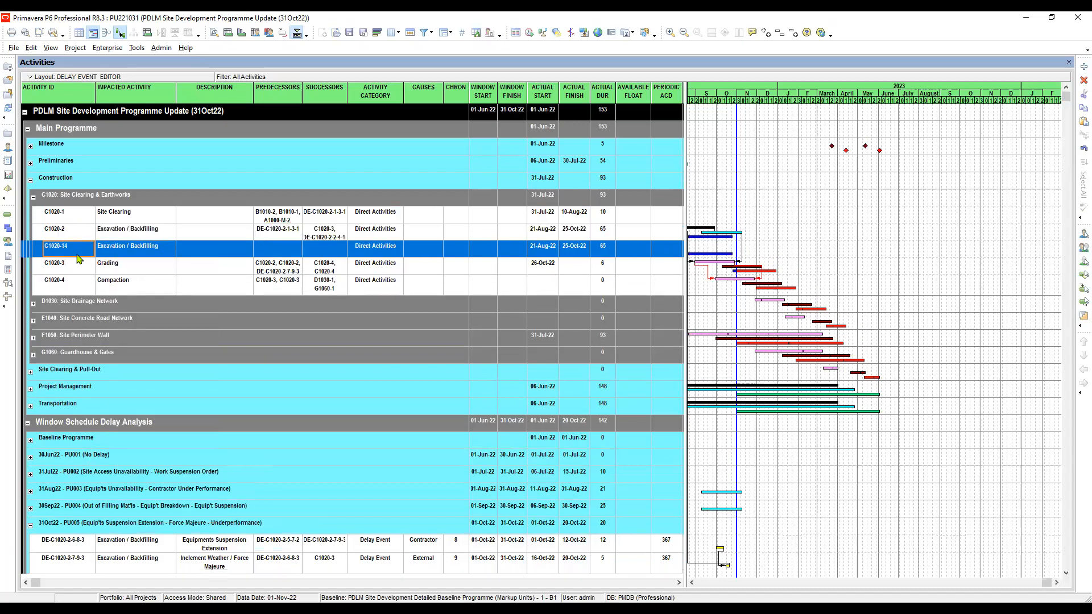
pyautogui.click(68, 234)
pyautogui.click(73, 251)
# Change the duplicated activity's ID to DE-C1020-2-8-10-3, following the ID pattern of delay event DE-C1020-2-7-9-3.
pyautogui.click(89, 563)
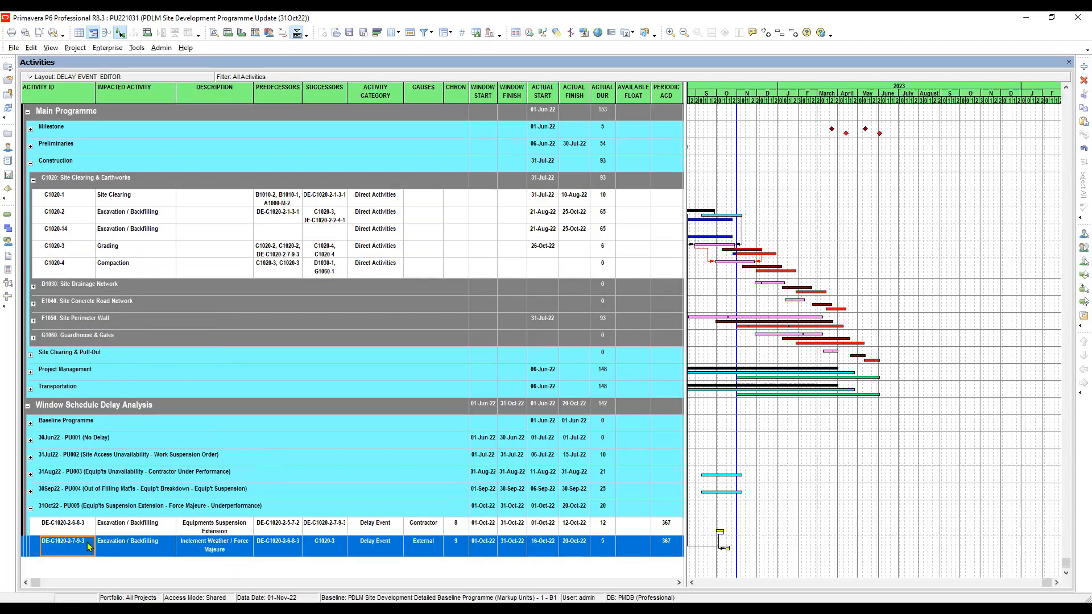
pyautogui.click(87, 542)
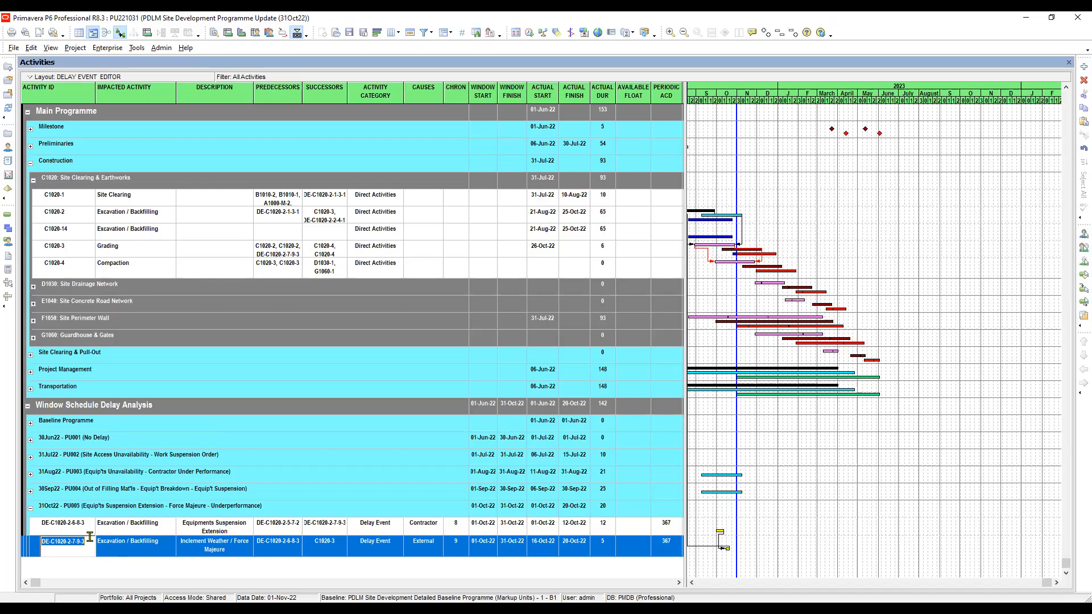
pyautogui.click(78, 229)
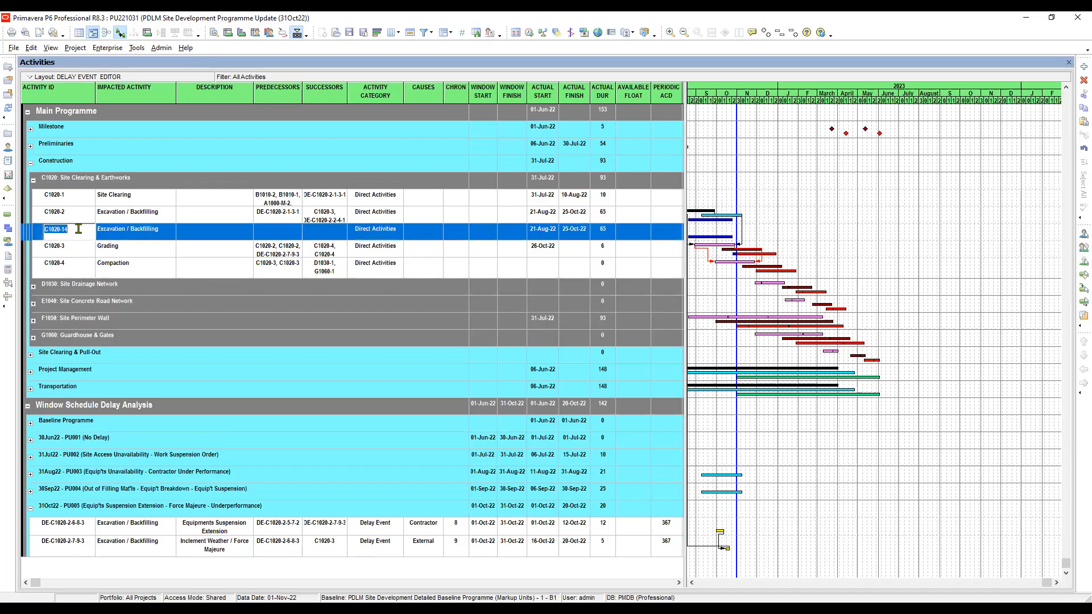
pyautogui.hotkey('ctrl', 'v')
pyautogui.click(80, 229)
pyautogui.click(86, 231)
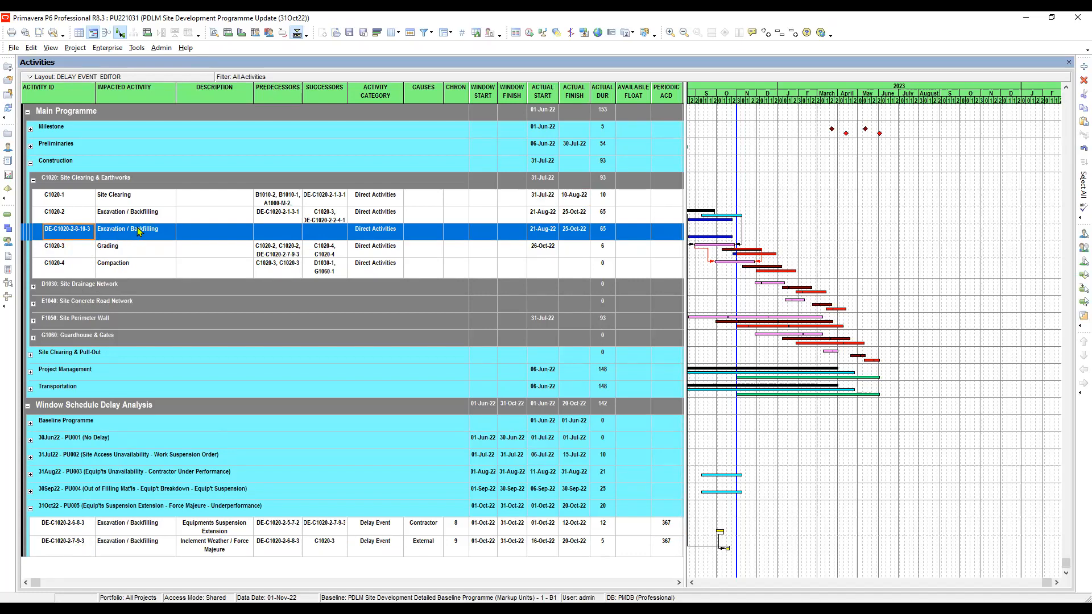
# Enter "Contractor's Underperformance / Inefficiency" as the description of DE-C1020-2-8-10-3 and enlarge its row to fit the text.
pyautogui.click(168, 232)
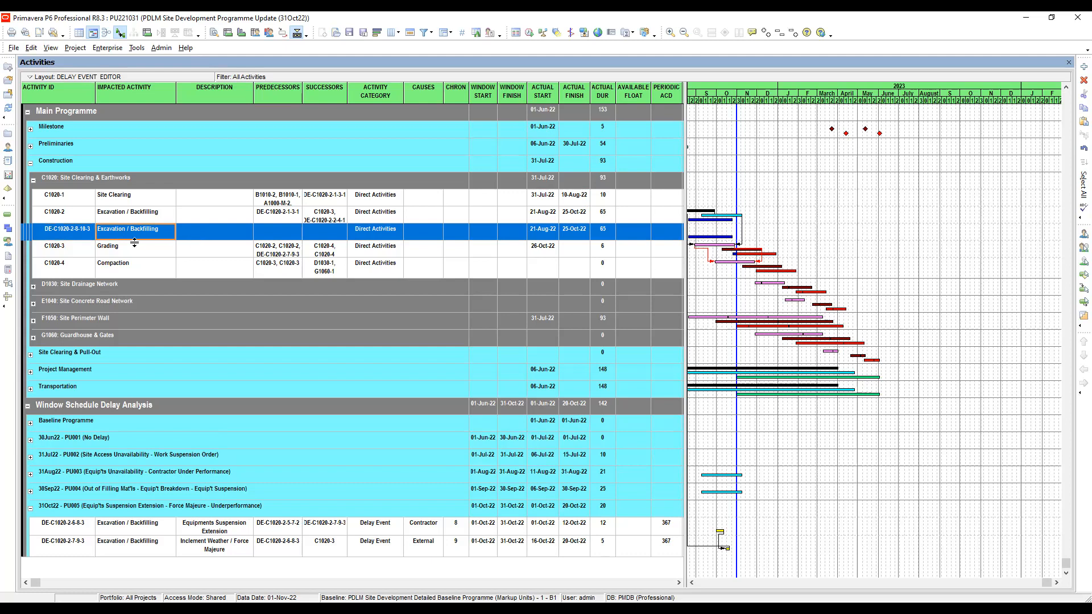
pyautogui.click(219, 237)
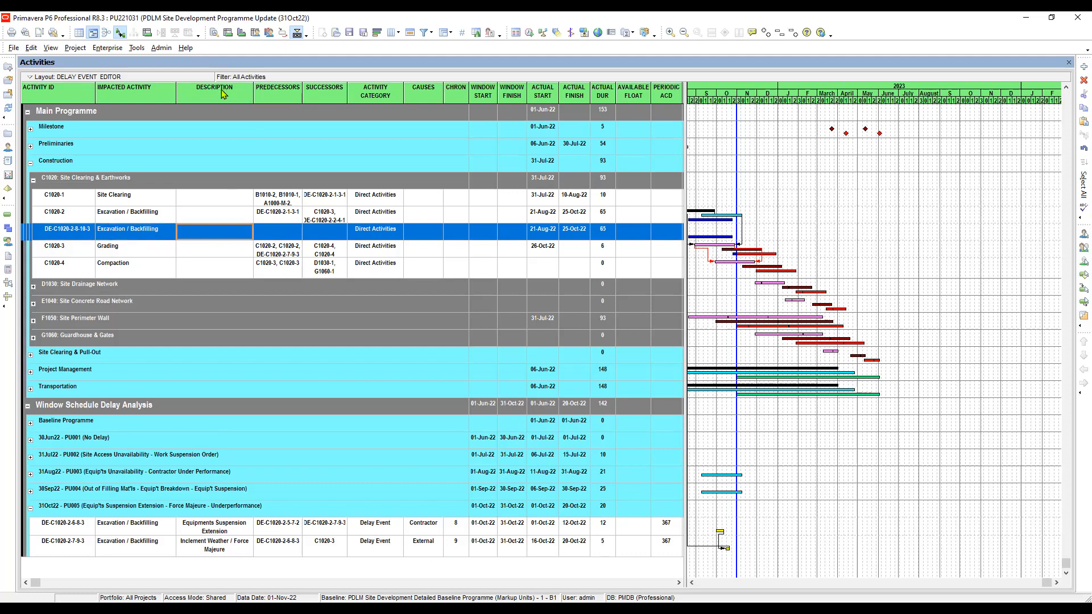
pyautogui.click(213, 238)
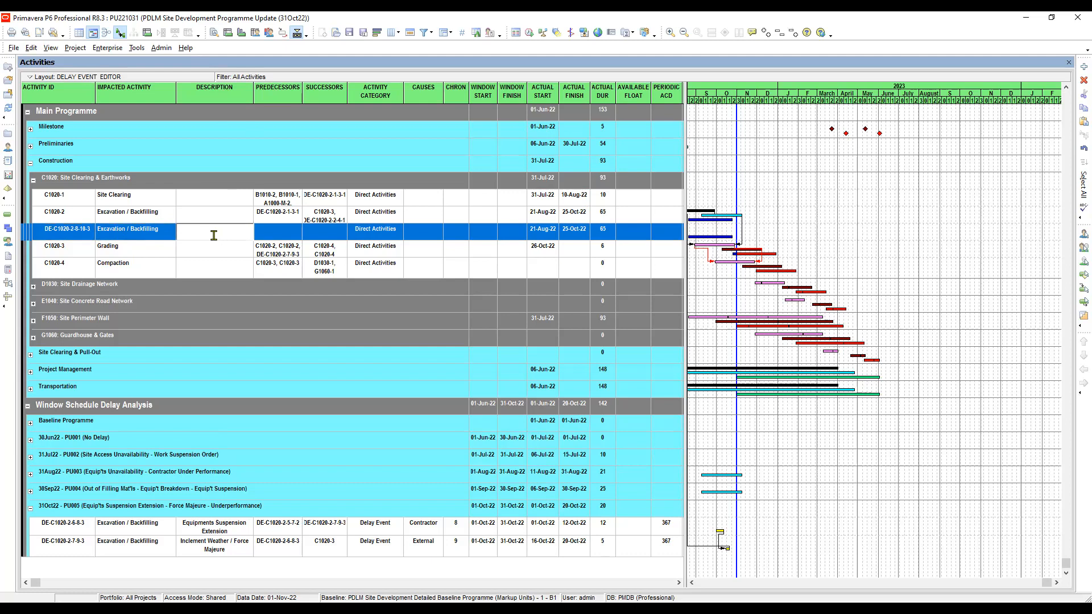
pyautogui.write("Contractor's Underperformance / Inefficiency")
pyautogui.click(211, 255)
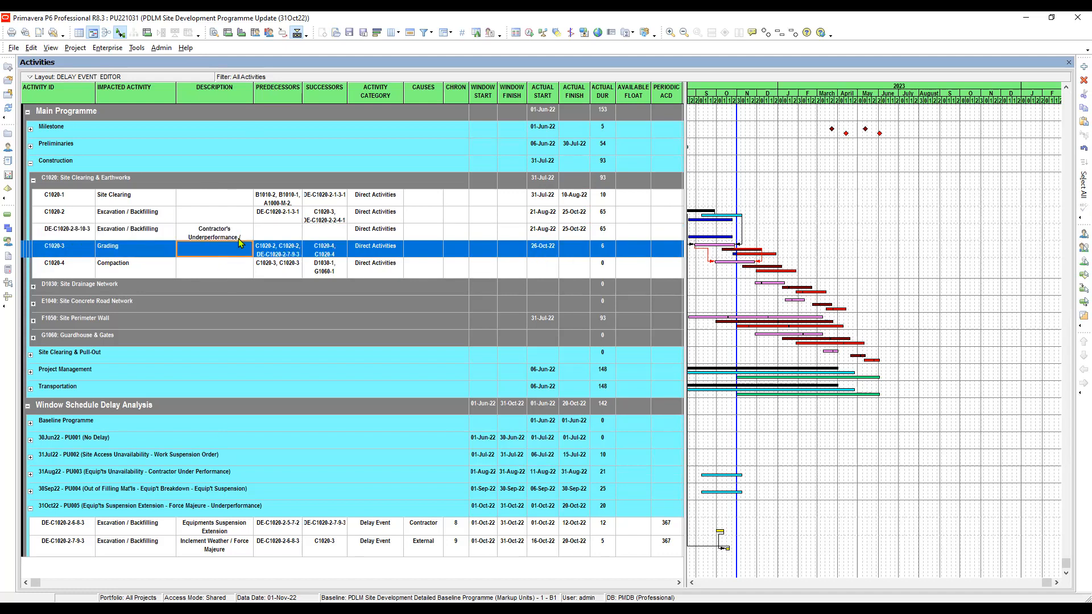
pyautogui.moveTo(241, 250); pyautogui.dragTo(246, 257)
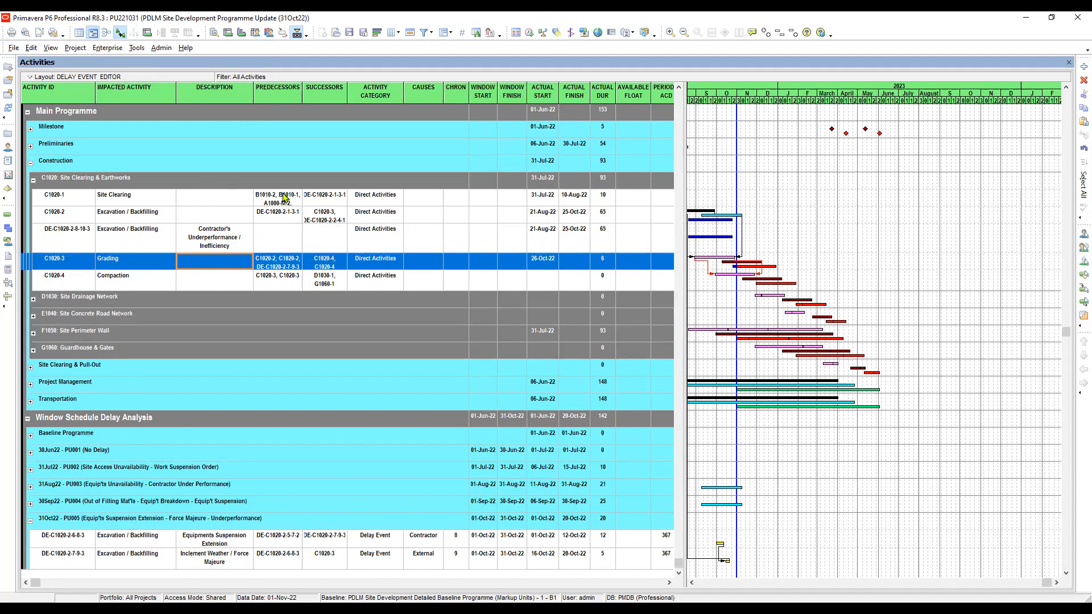
# Link delay event DE-C1020-2-7-9-3 as the predecessor of DE-C1020-2-8-10-3 and check the new event's predecessor.
pyautogui.click(271, 240)
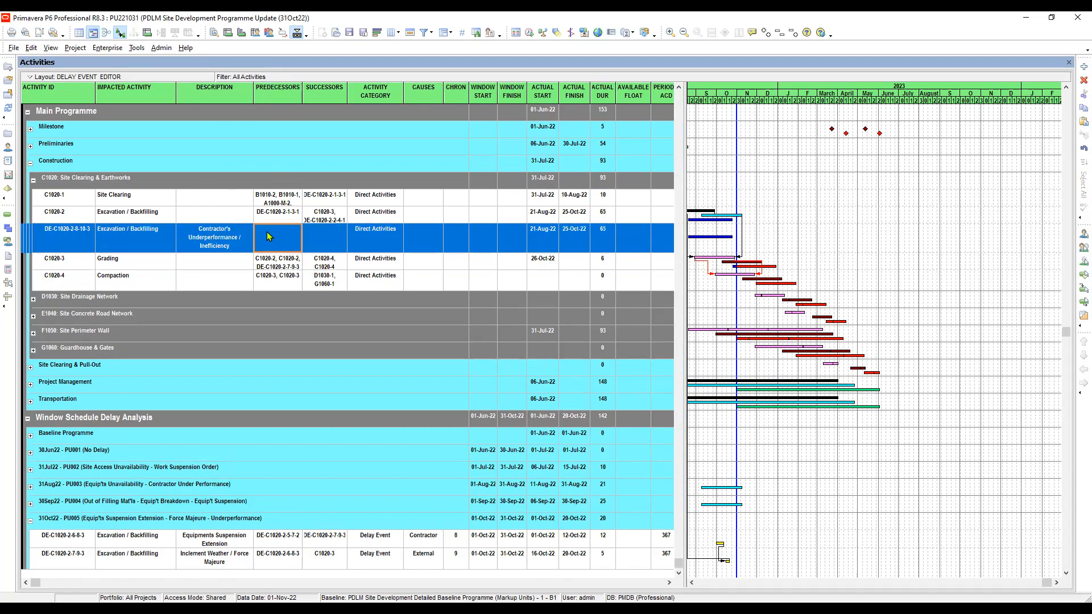
pyautogui.click(75, 558)
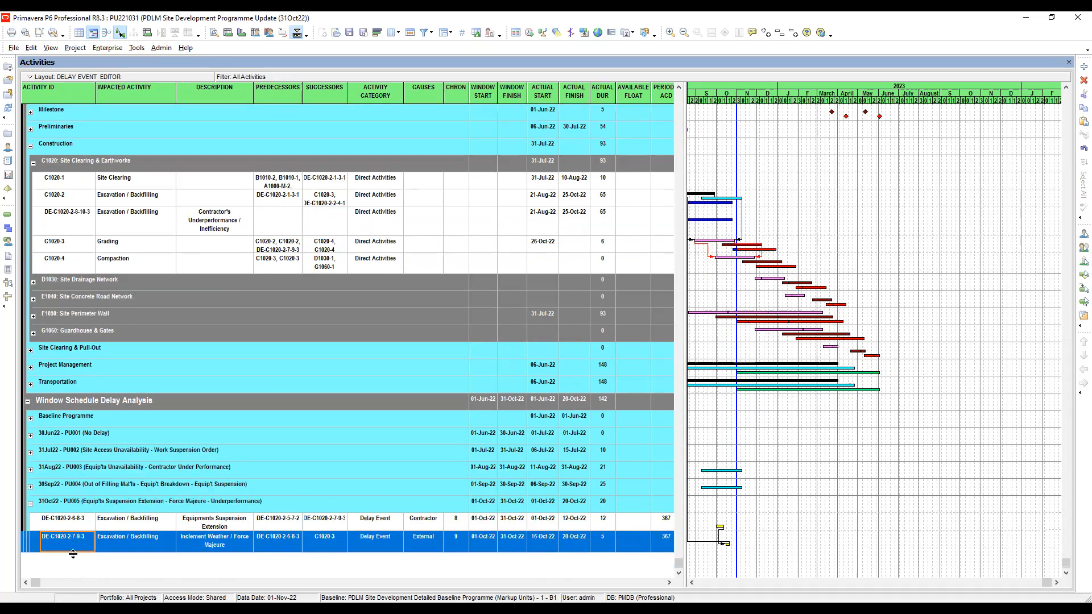
pyautogui.click(126, 544)
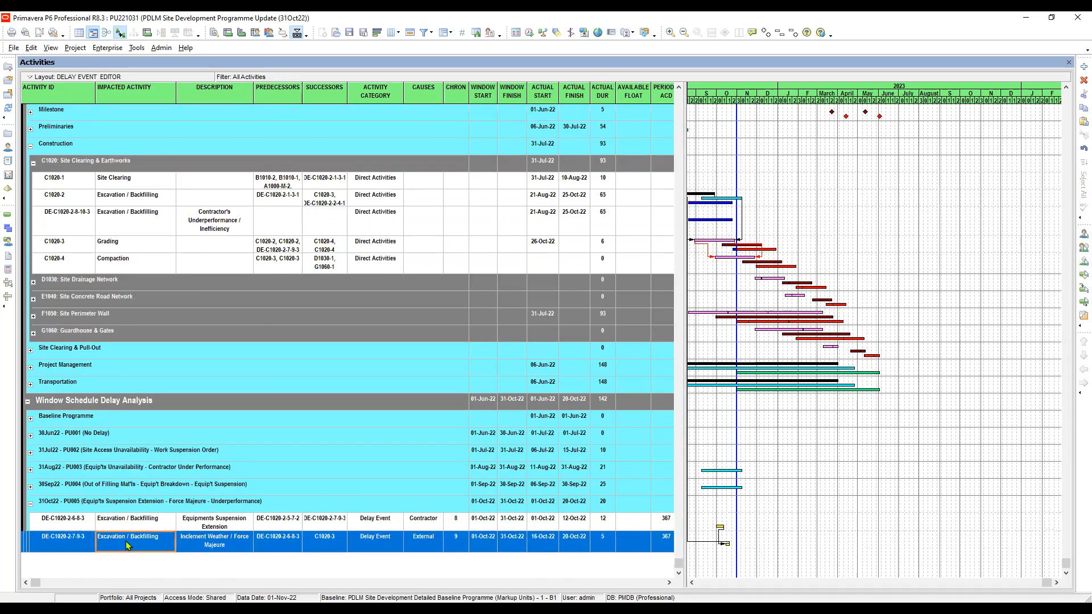
pyautogui.click(76, 537)
pyautogui.scroll(1, 72, 232)
pyautogui.click(71, 240)
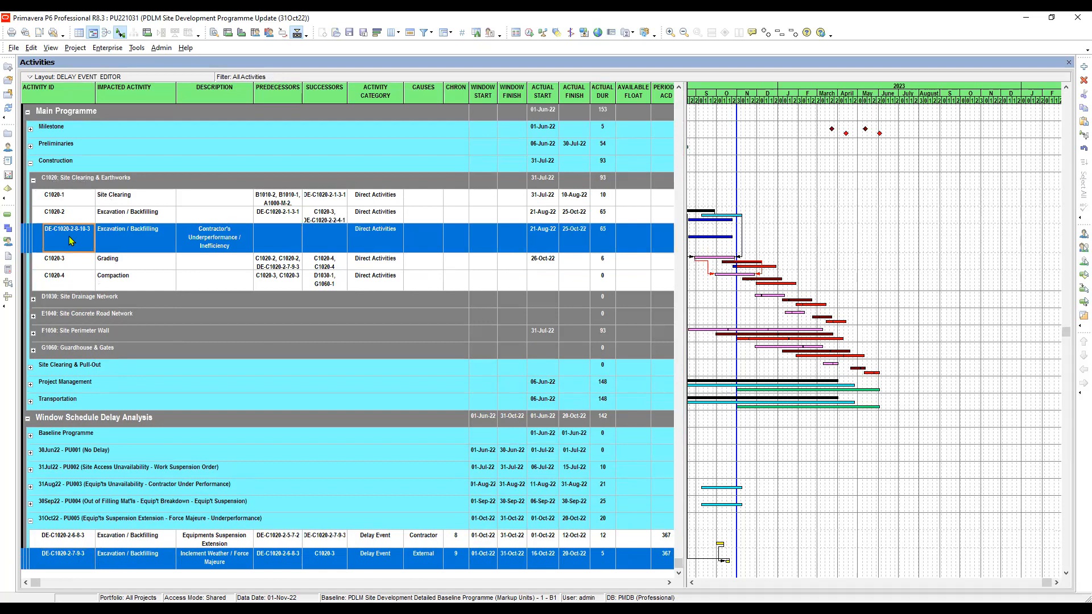
pyautogui.rightClick(71, 241)
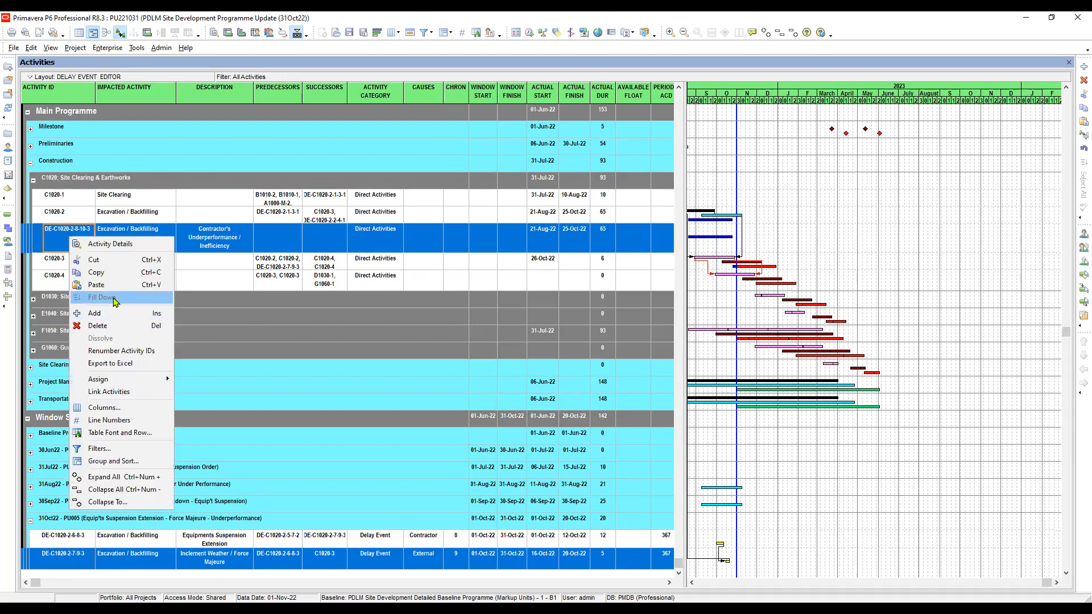
pyautogui.click(113, 393)
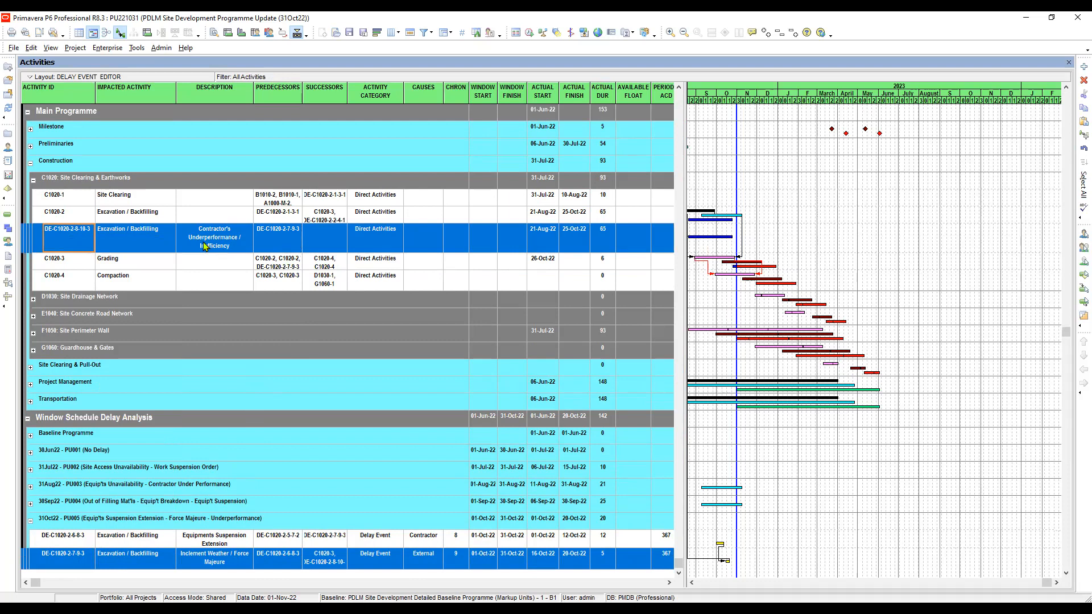
pyautogui.click(225, 541)
pyautogui.click(231, 235)
pyautogui.click(258, 236)
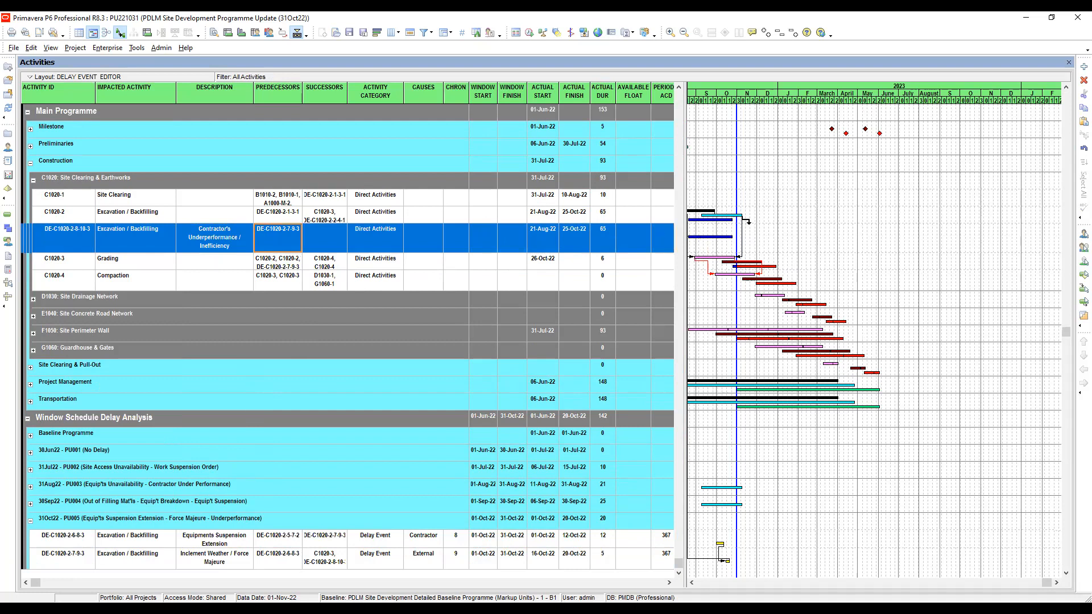
# Link DE-C1020-2-8-10-3 to the Grading activity C1020-3 as its successor and check the relationship on both activities.
pyautogui.click(127, 216)
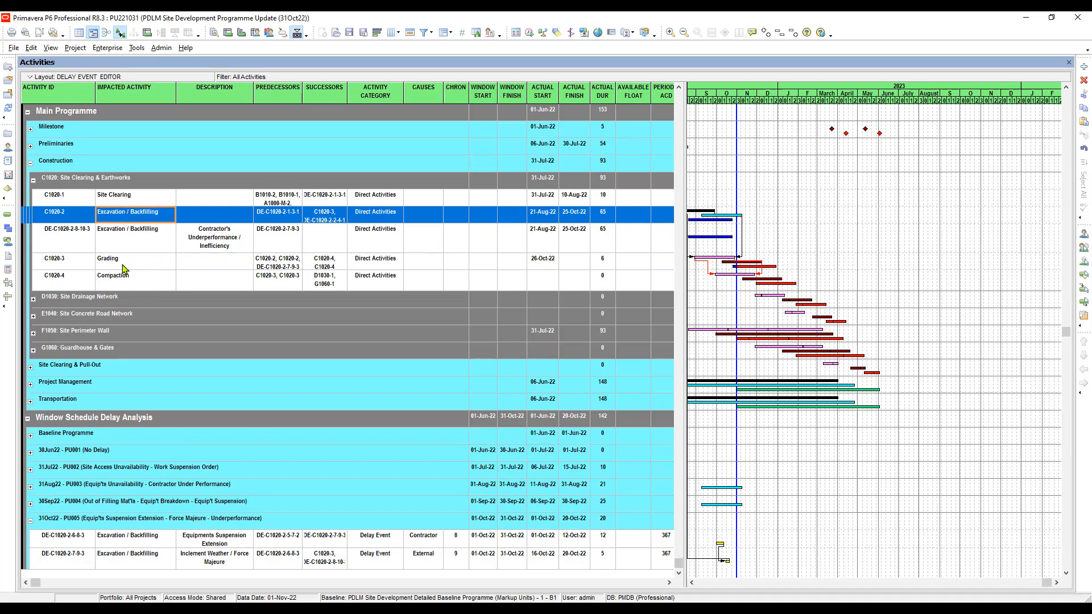
pyautogui.click(214, 238)
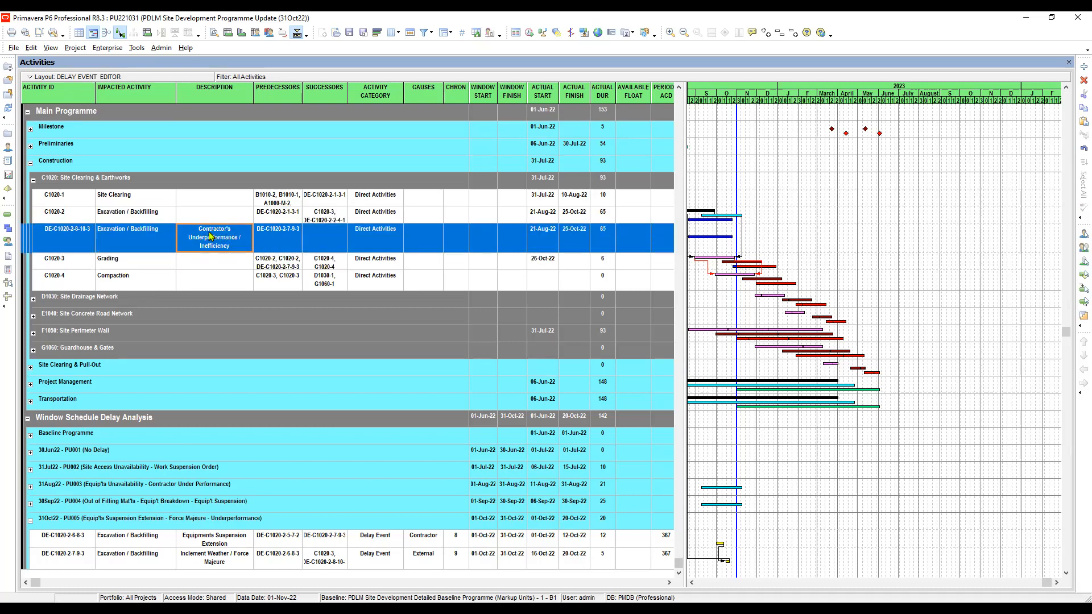
pyautogui.keyDown('shift'); pyautogui.click(218, 263); pyautogui.keyUp('shift')
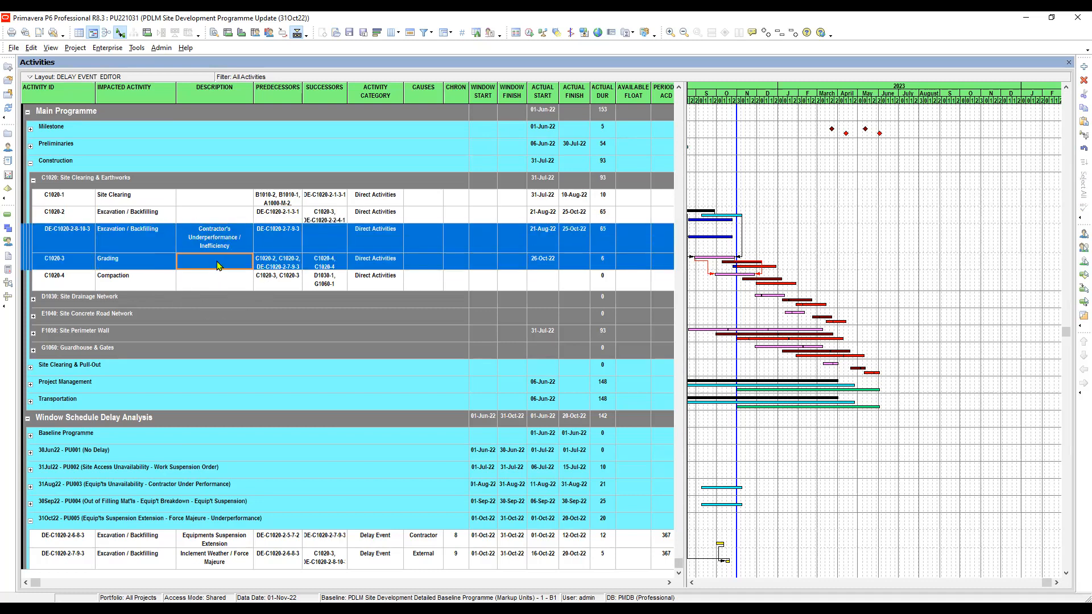
pyautogui.rightClick(218, 265)
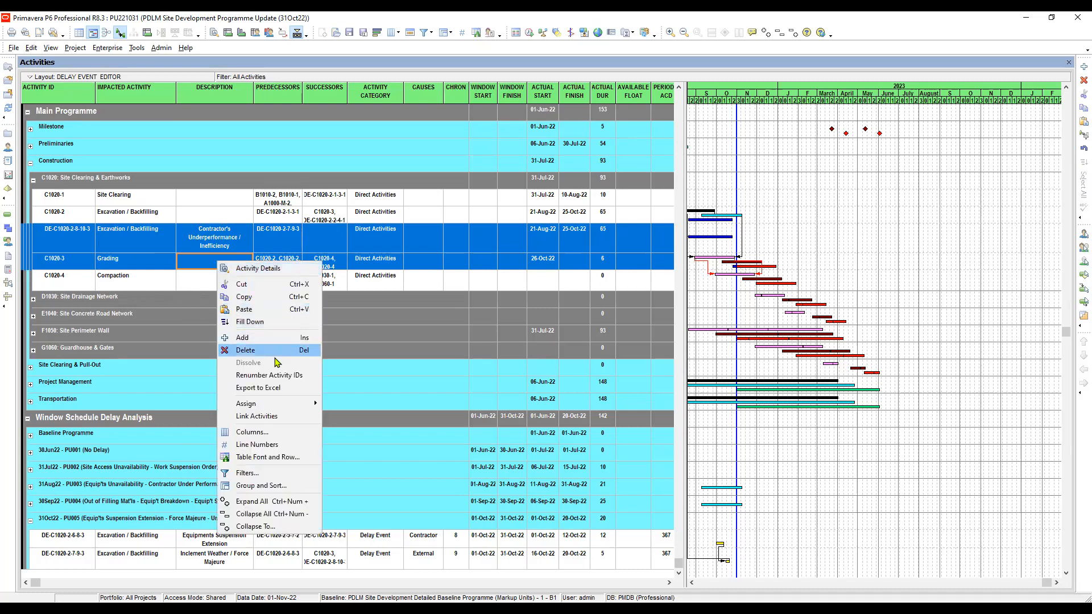
pyautogui.click(257, 417)
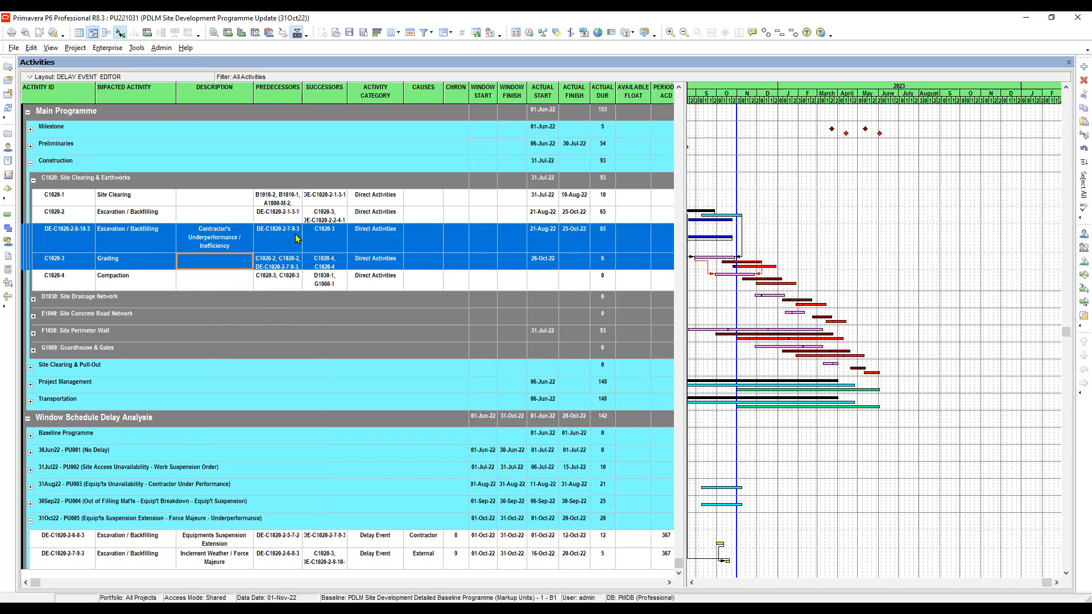
pyautogui.click(327, 263)
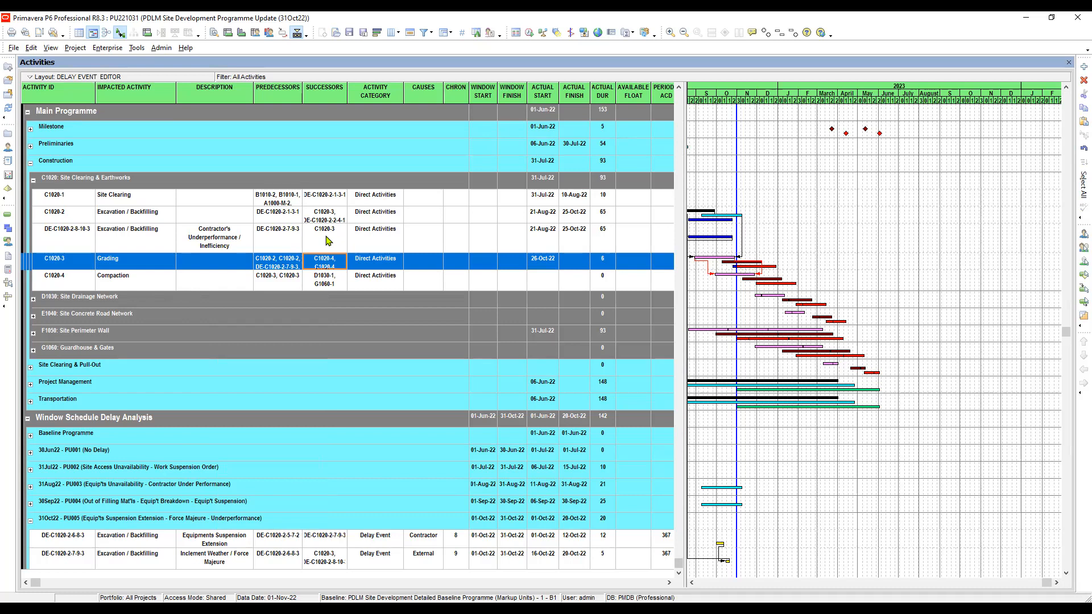
pyautogui.click(328, 240)
pyautogui.click(329, 265)
pyautogui.click(324, 241)
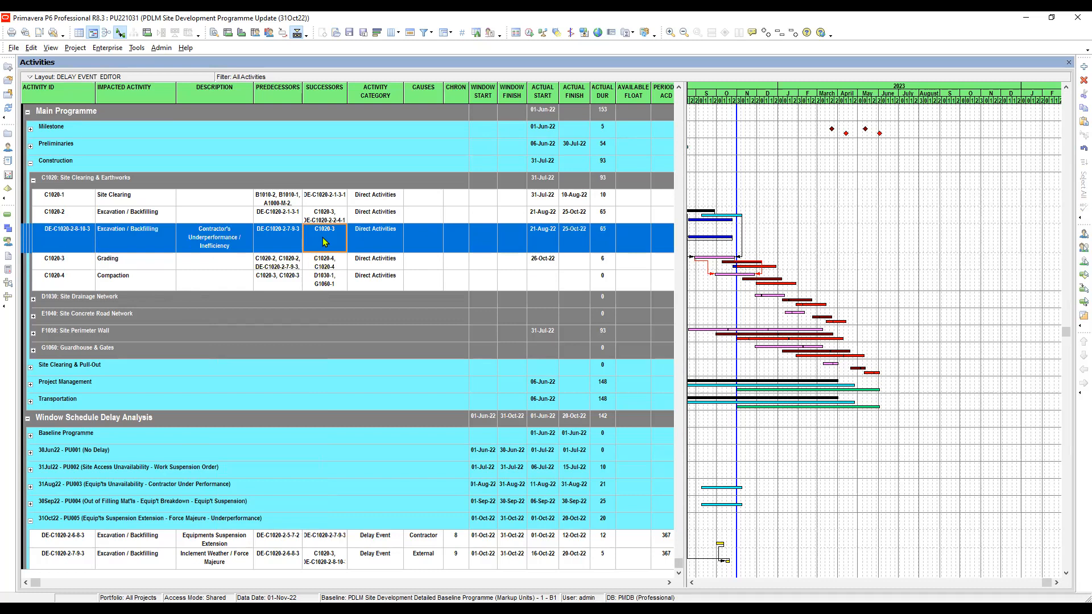
# Set the activity category of DE-C1020-2-8-10-3 to Delay Event.
pyautogui.click(371, 234)
pyautogui.click(392, 239)
pyautogui.click(399, 239)
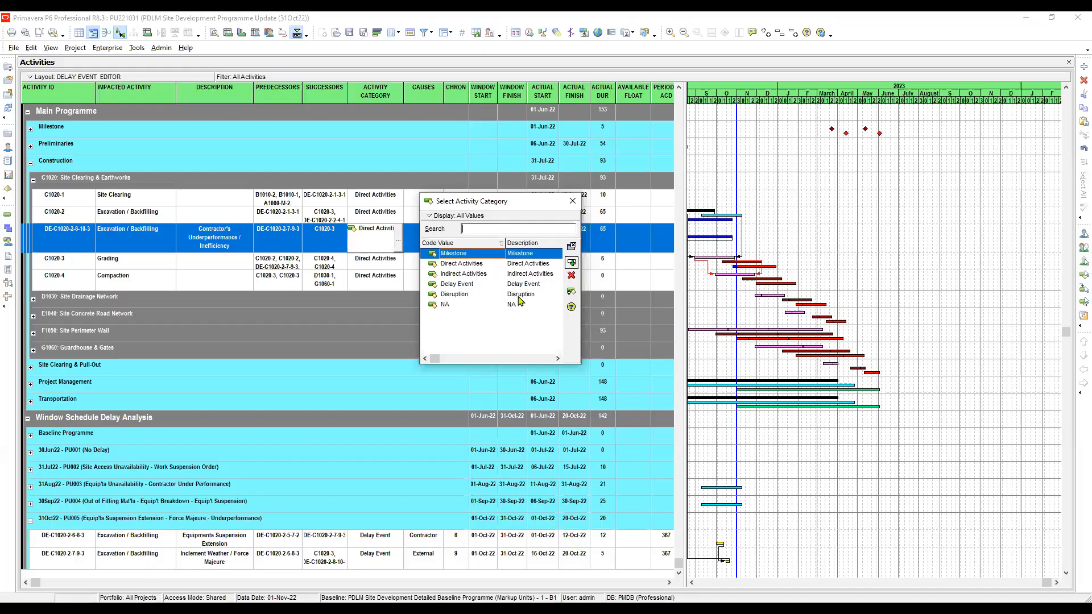
pyautogui.click(527, 286)
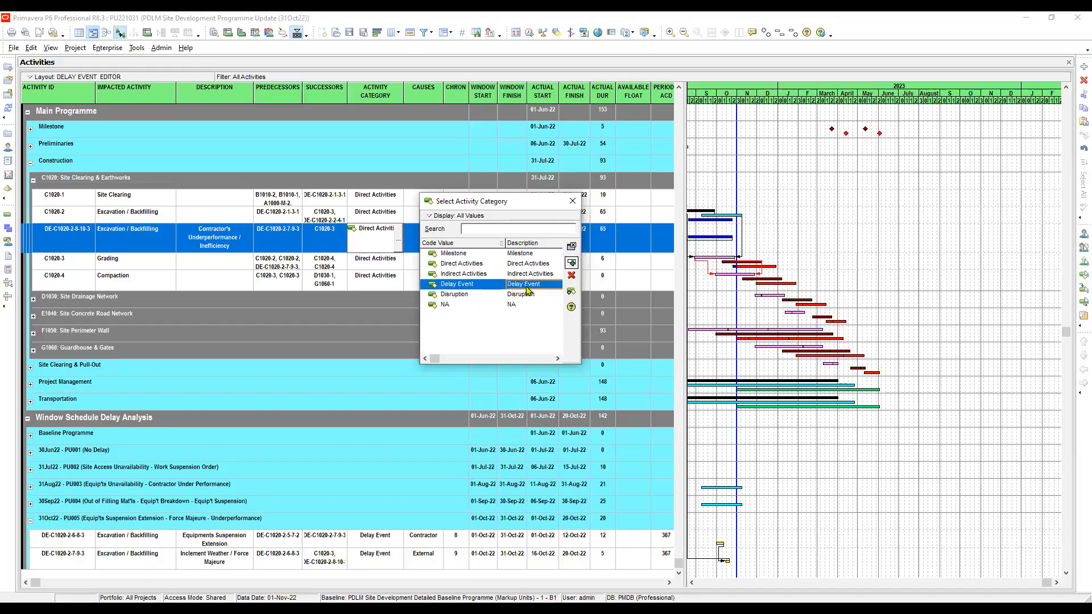
pyautogui.doubleClick(527, 288)
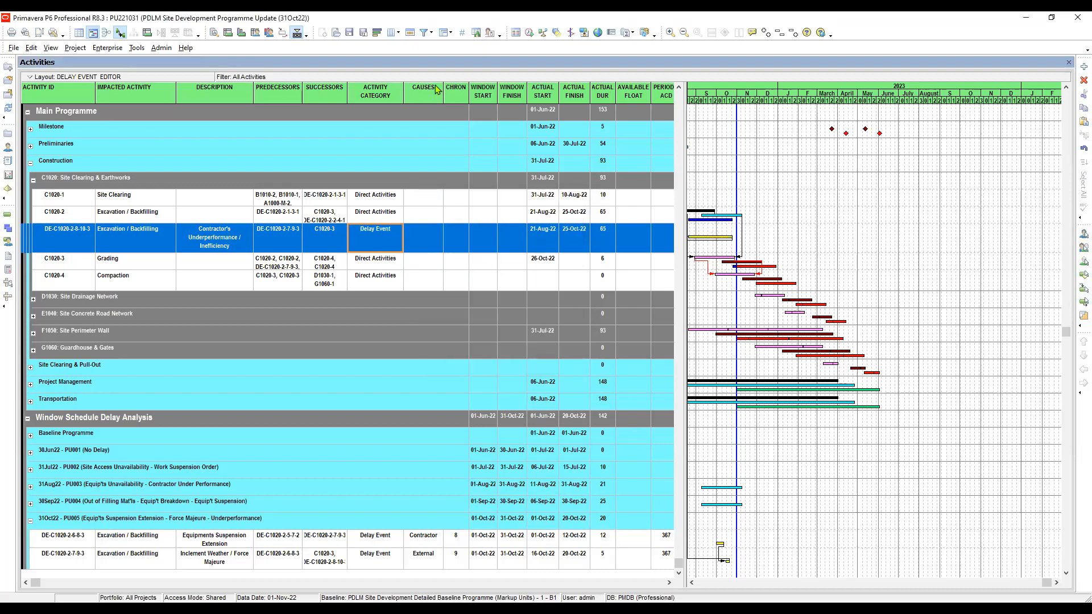
# Assign Contractor as the cause of delay for DE-C1020-2-8-10-3.
pyautogui.click(220, 243)
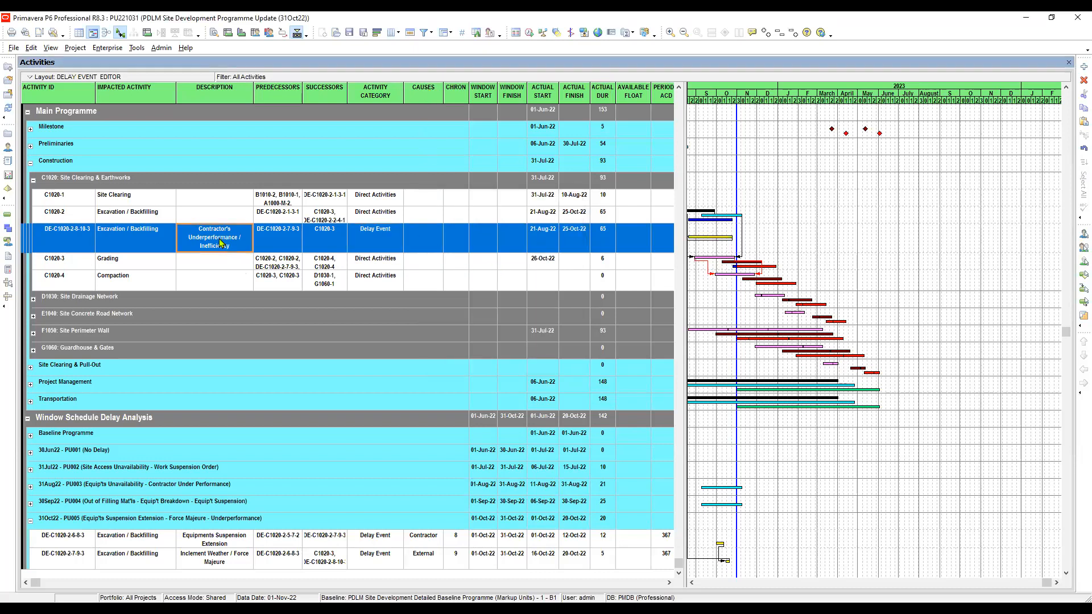
pyautogui.click(433, 240)
pyautogui.click(435, 241)
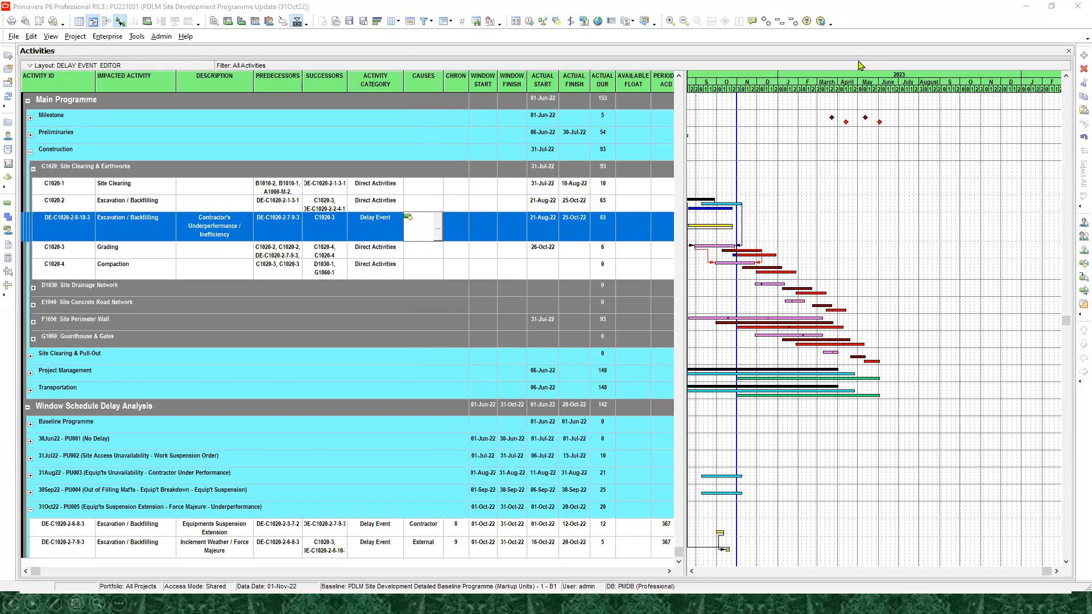
pyautogui.hotkey('alt', 'Tab')
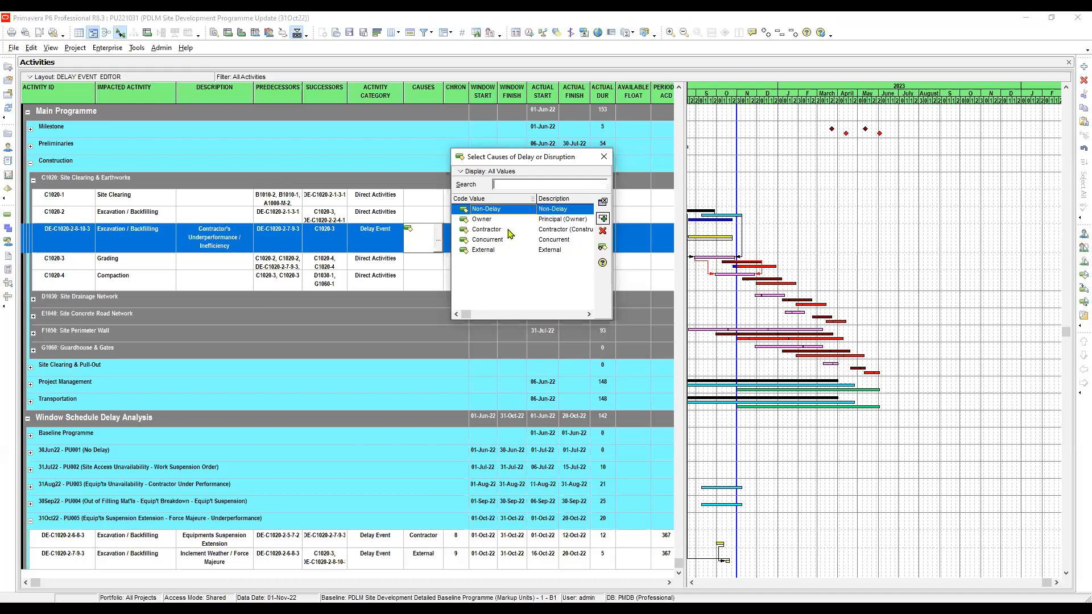
pyautogui.click(560, 232)
pyautogui.doubleClick(559, 231)
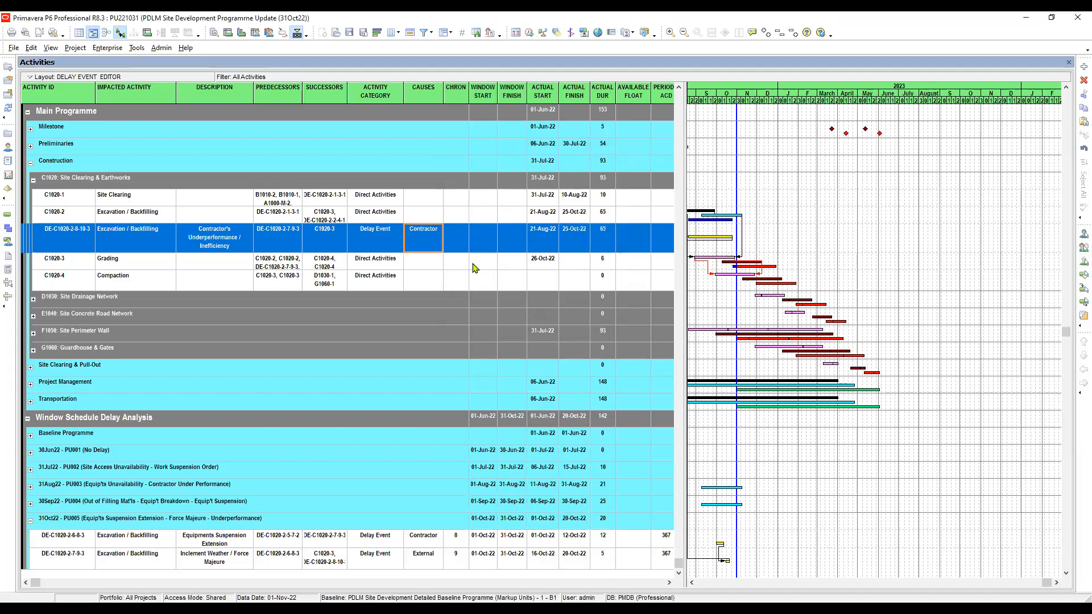
# Enter 10 as the chronological number of DE-C1020-2-8-10-3.
pyautogui.click(452, 235)
pyautogui.click(456, 242)
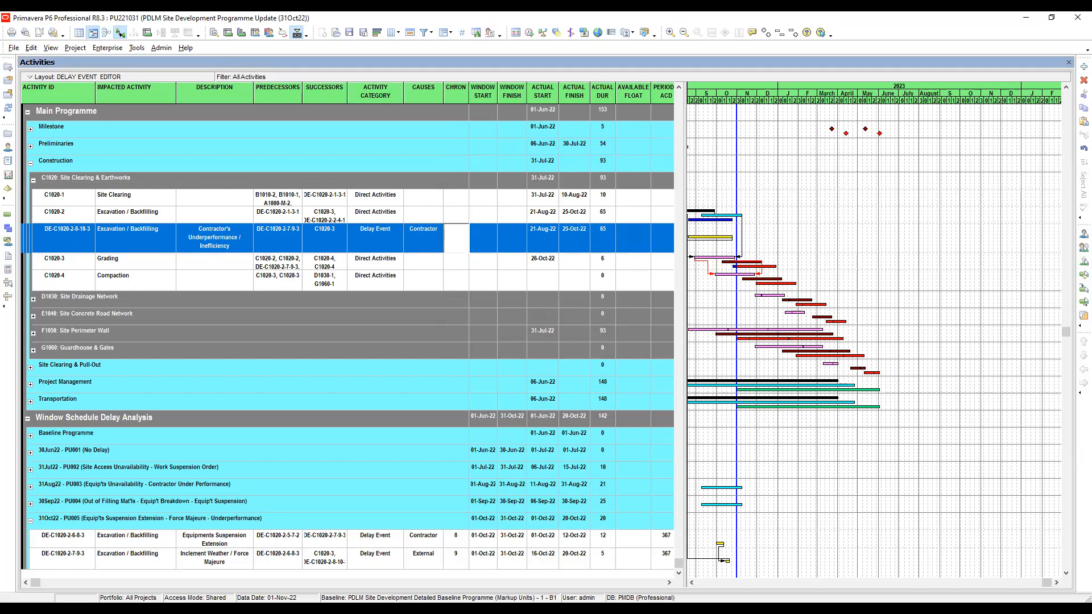
pyautogui.click(492, 244)
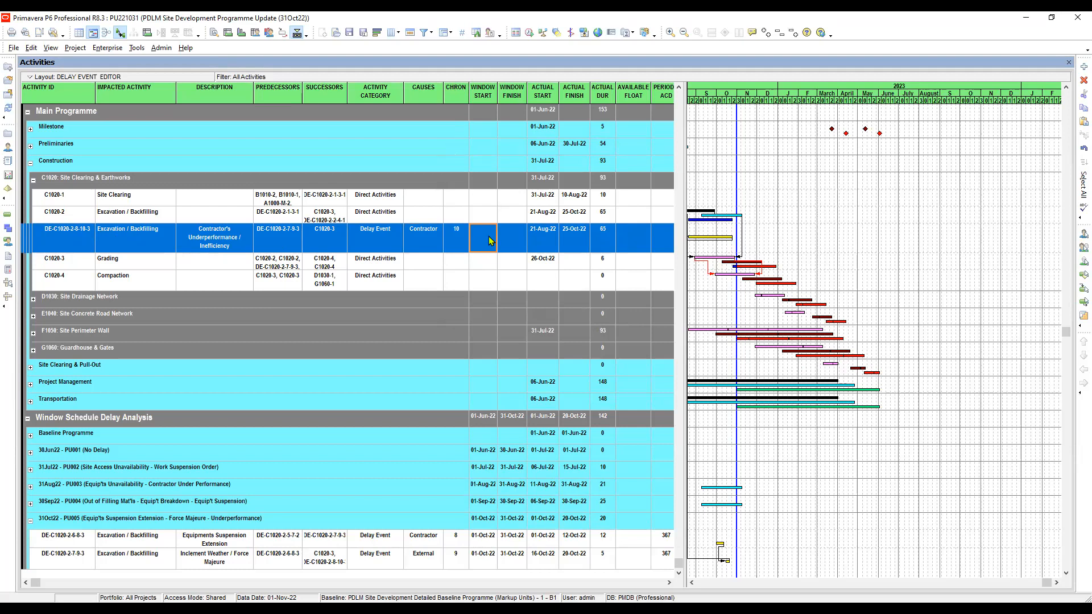
# Set the window start of DE-C1020-2-8-10-3 to 01-Oct-22.
pyautogui.click(489, 241)
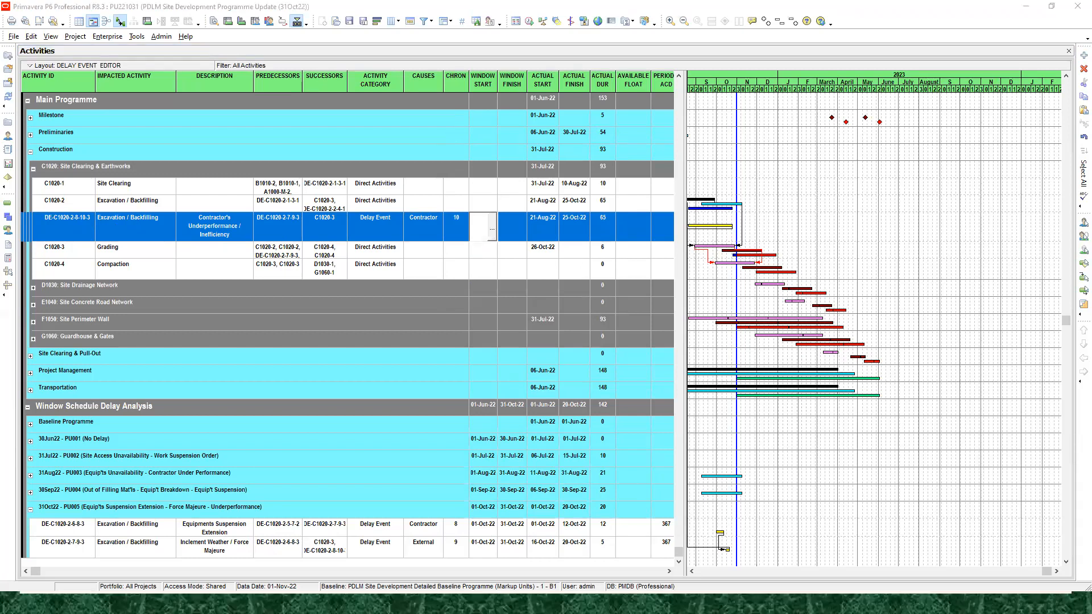
pyautogui.click(492, 229)
pyautogui.click(554, 45)
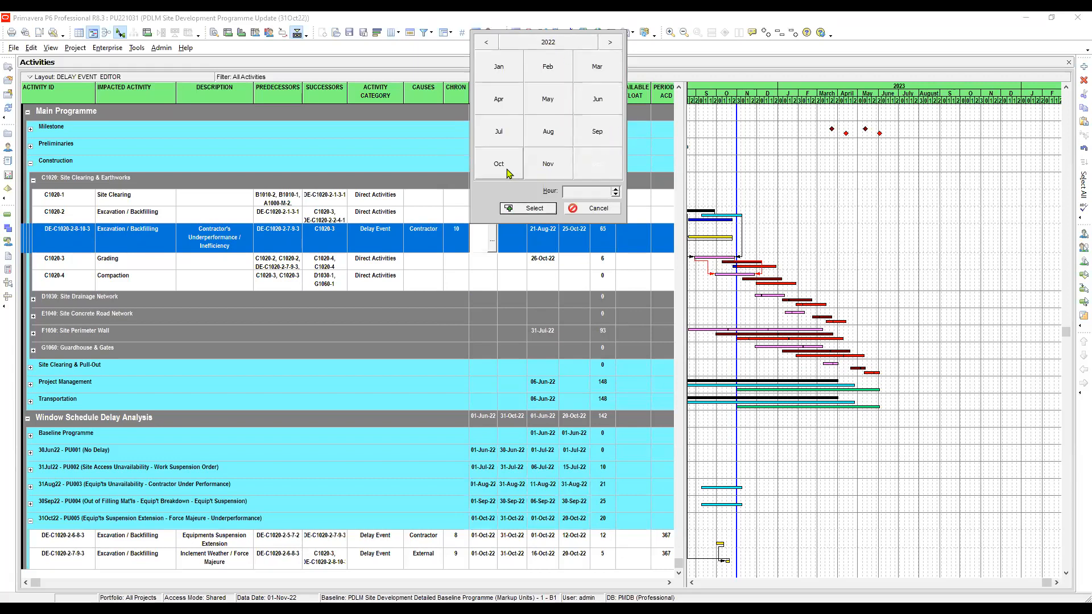
pyautogui.click(499, 165)
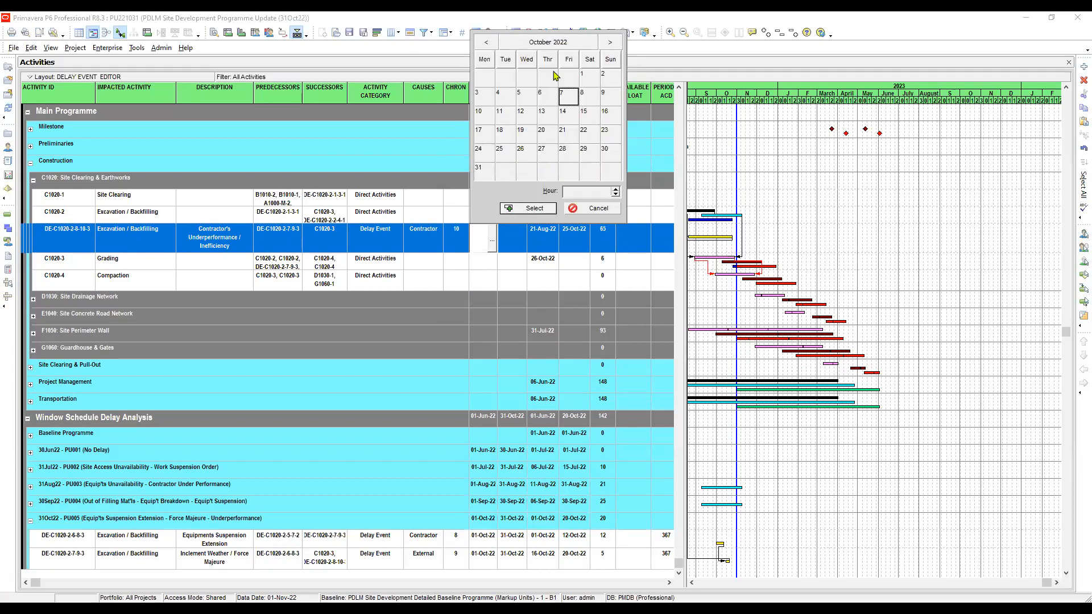
pyautogui.press('Return')
# Set the window finish of DE-C1020-2-8-10-3 to 31-Oct-22.
pyautogui.click(515, 239)
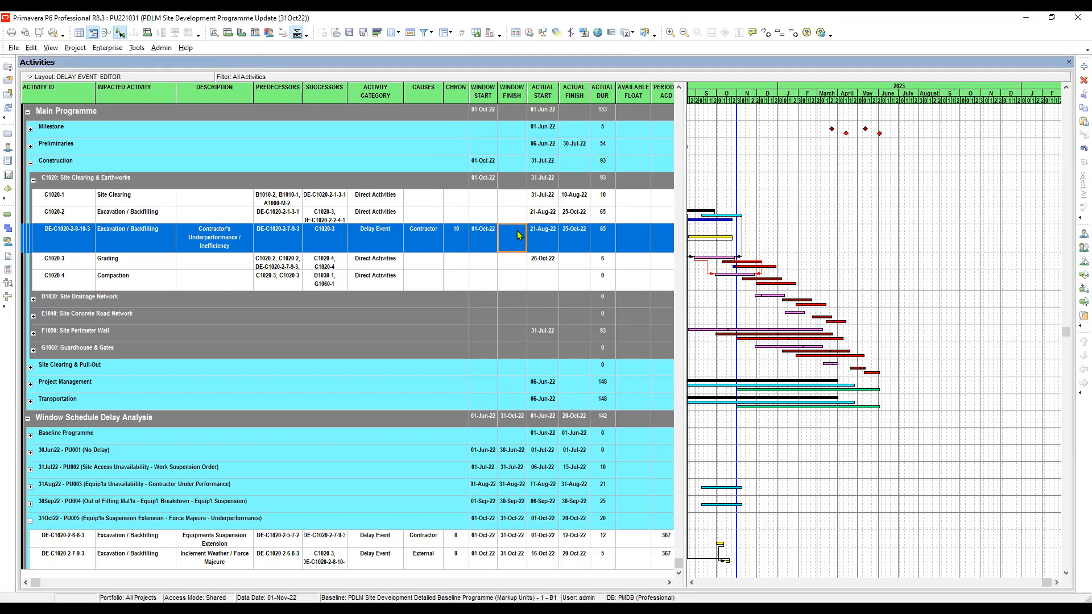
pyautogui.click(515, 239)
pyautogui.click(521, 241)
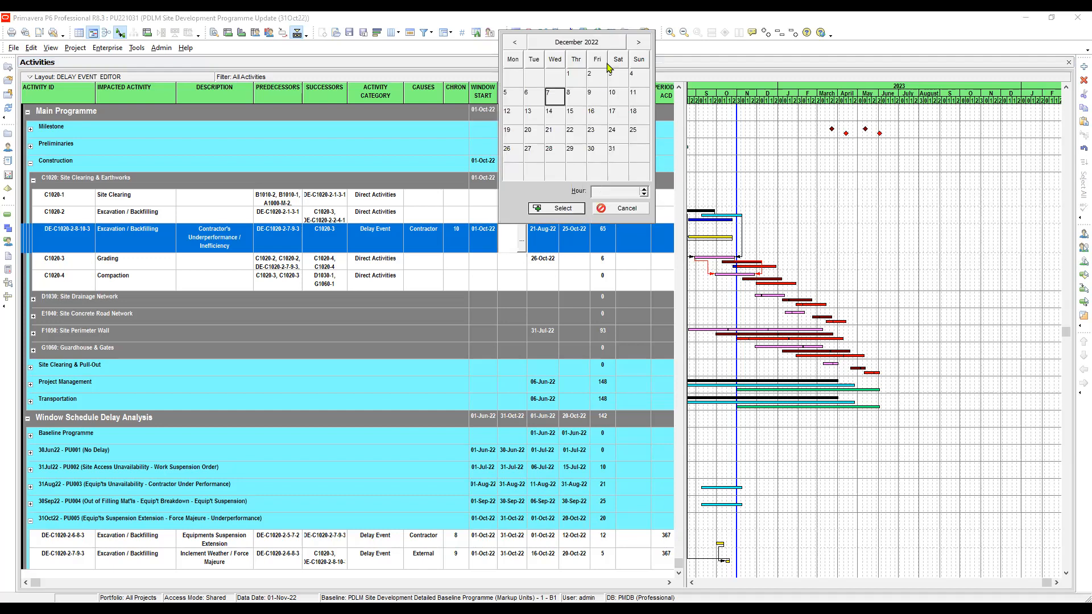
pyautogui.click(576, 42)
pyautogui.click(540, 168)
pyautogui.click(514, 170)
pyautogui.press('Return')
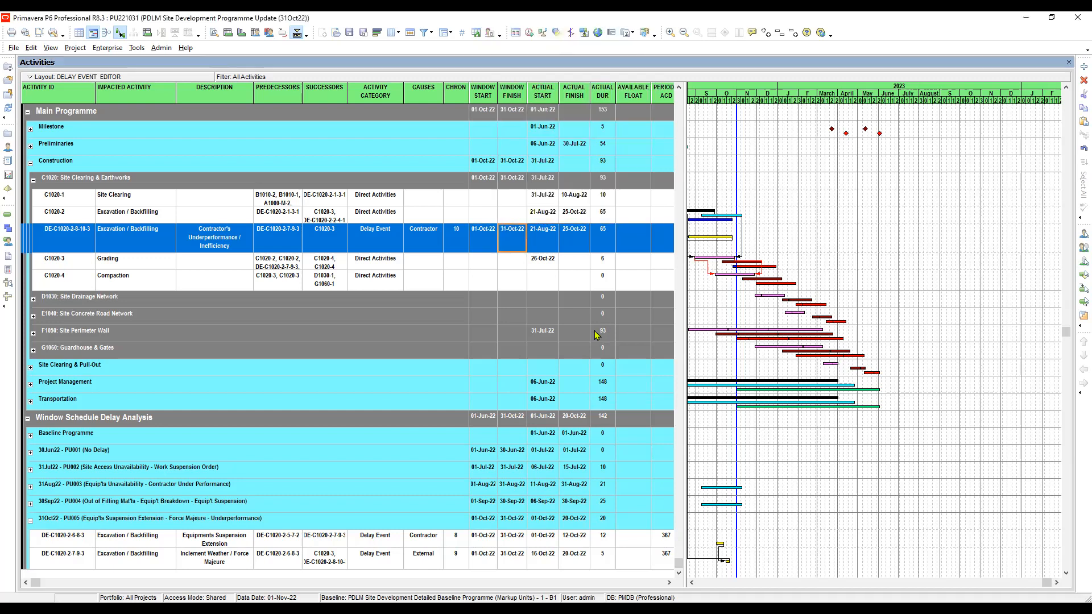
# Compare the actual dates and durations of DE-C1020-2-8-10-3 and Excavation / Backfilling C1020-2, and review the slide on determining contractor's underperformance.
pyautogui.click(542, 237)
pyautogui.moveTo(769, 91); pyautogui.dragTo(790, 91)
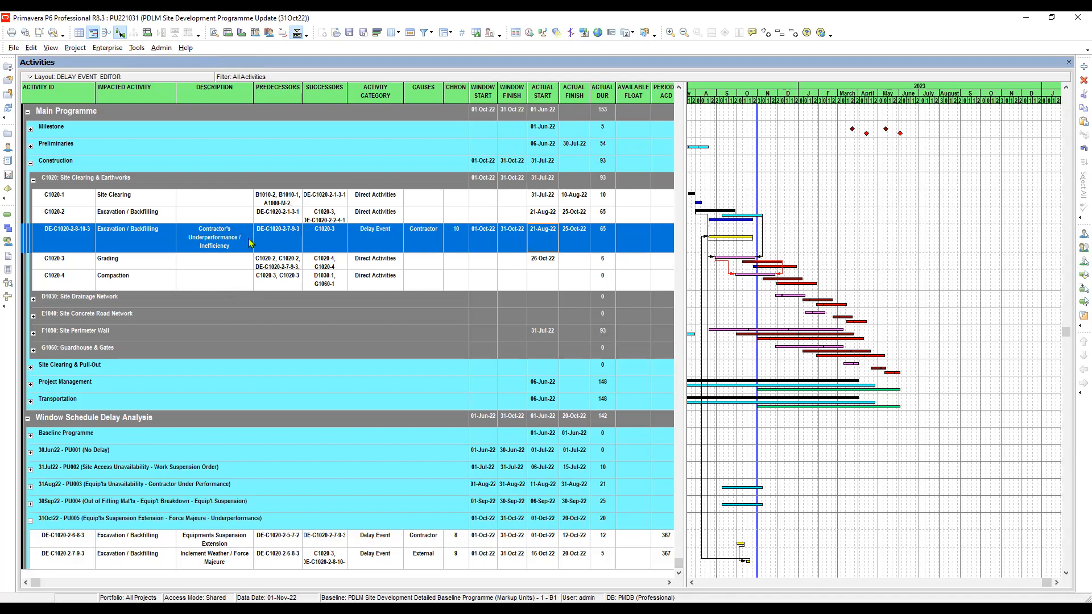
pyautogui.click(119, 214)
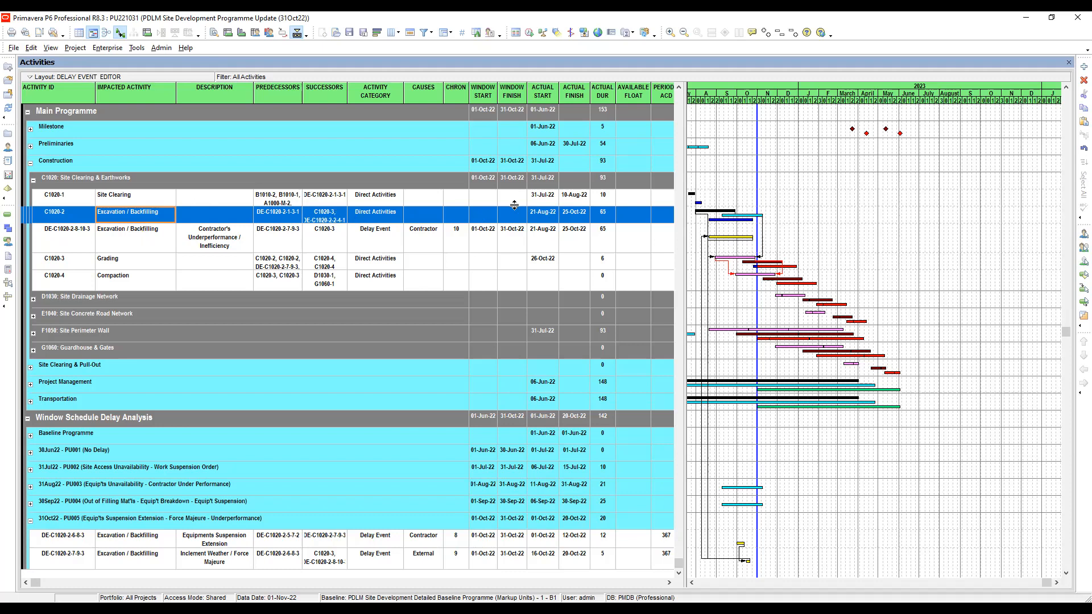
pyautogui.click(608, 215)
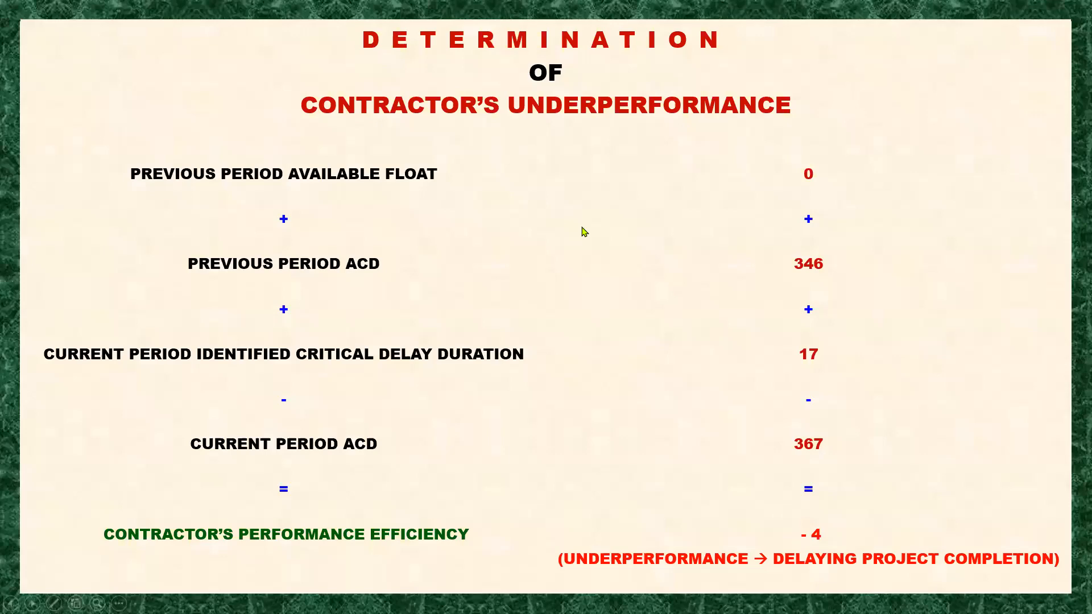
pyautogui.hotkey('alt', 'Tab')
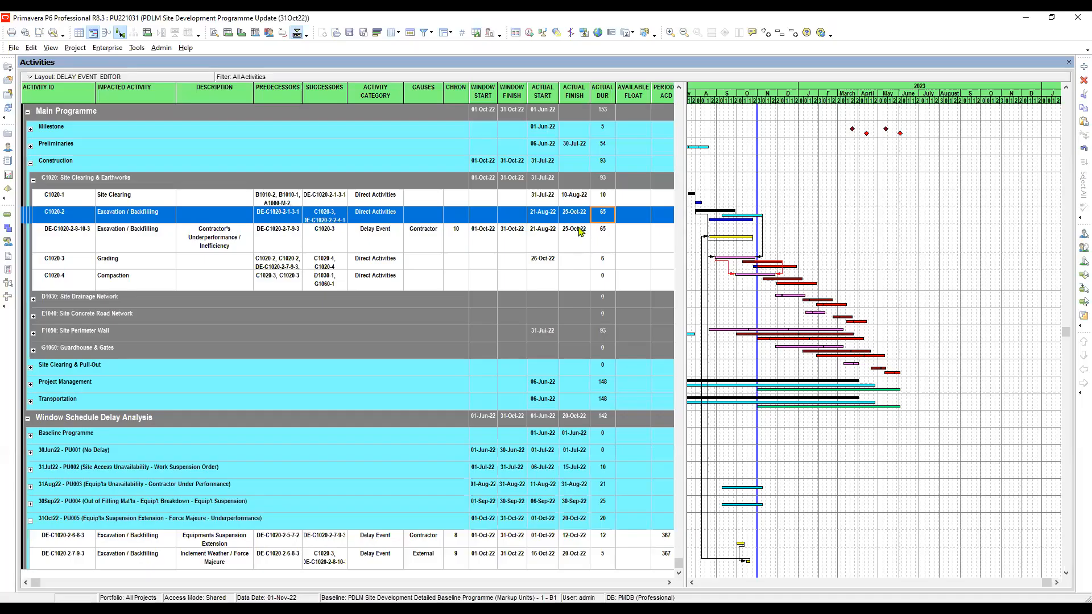
pyautogui.click(550, 239)
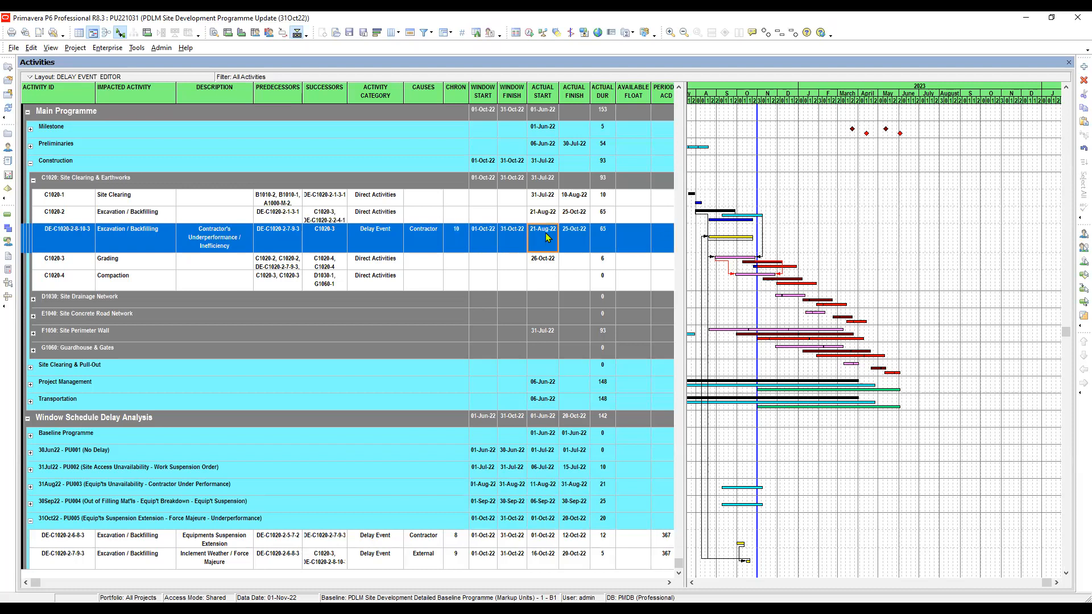
# Set the actual start of delay event DE-C1020-2-8-10-3 to 22-Oct-22.
pyautogui.click(550, 239)
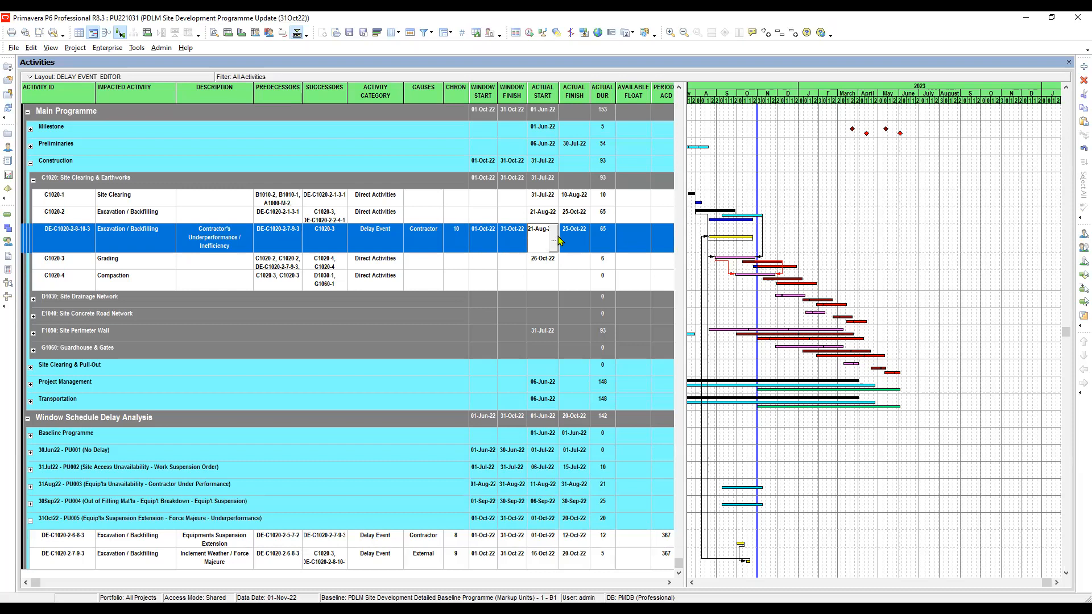
pyautogui.click(553, 238)
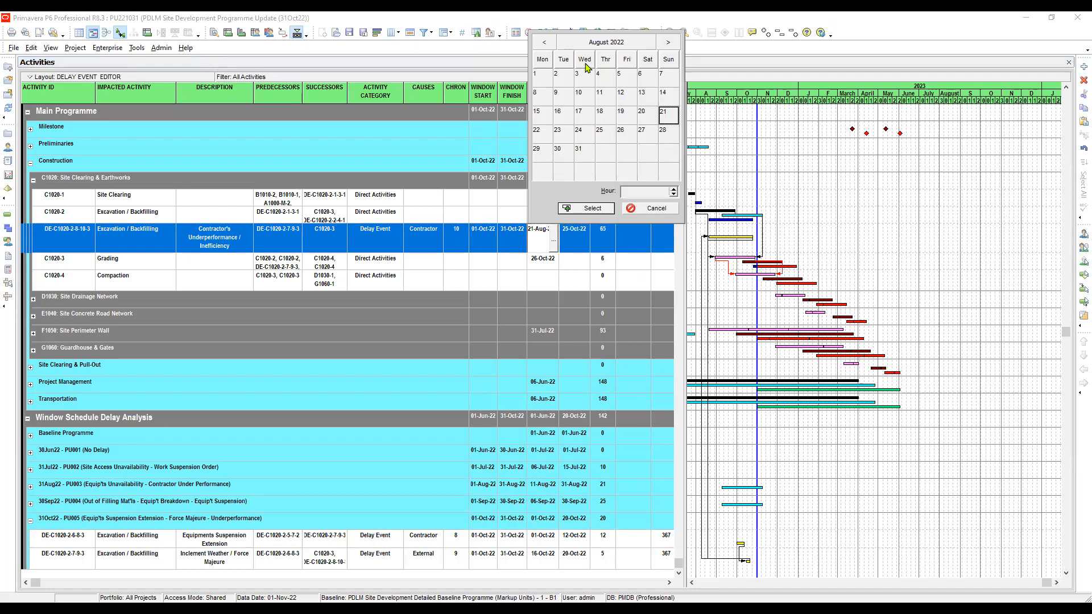
pyautogui.click(597, 44)
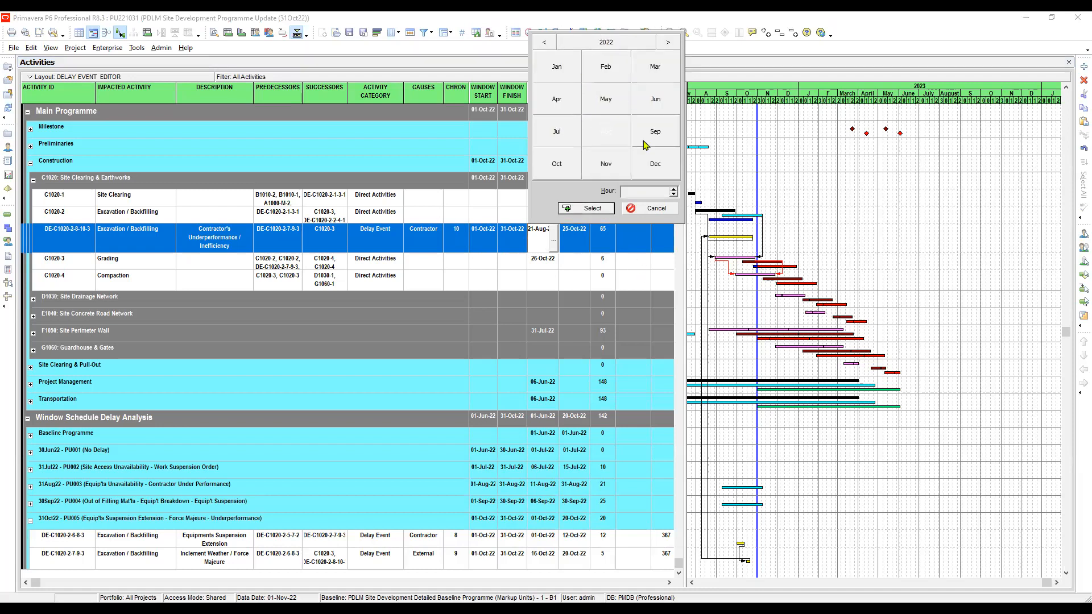
pyautogui.click(560, 166)
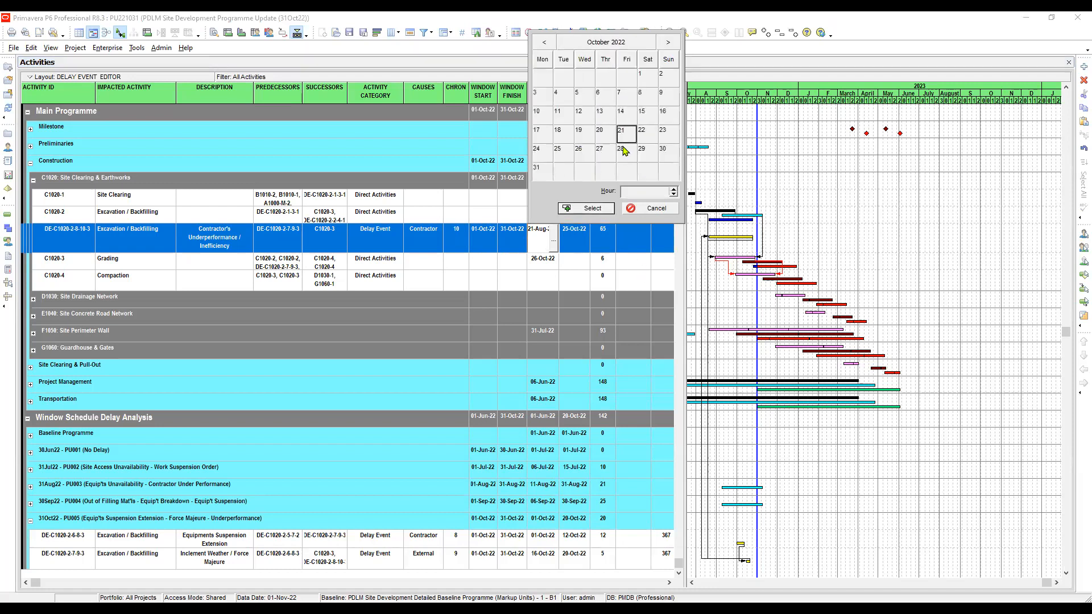
pyautogui.click(641, 132)
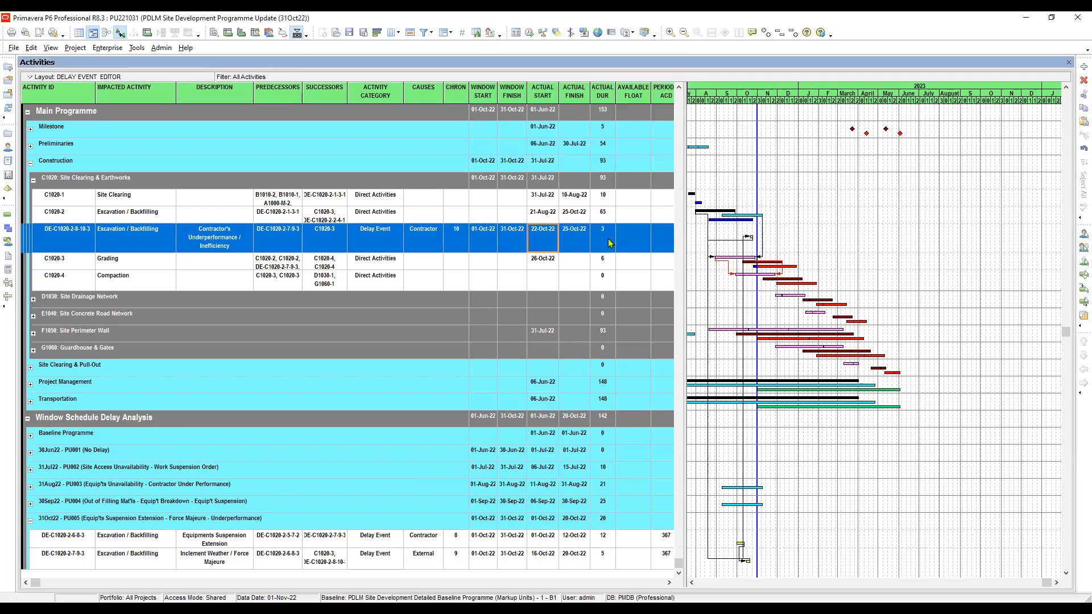
# Set the actual duration of DE-C1020-2-8-10-3 to 4 days.
pyautogui.click(575, 236)
pyautogui.click(604, 231)
pyautogui.write('4')
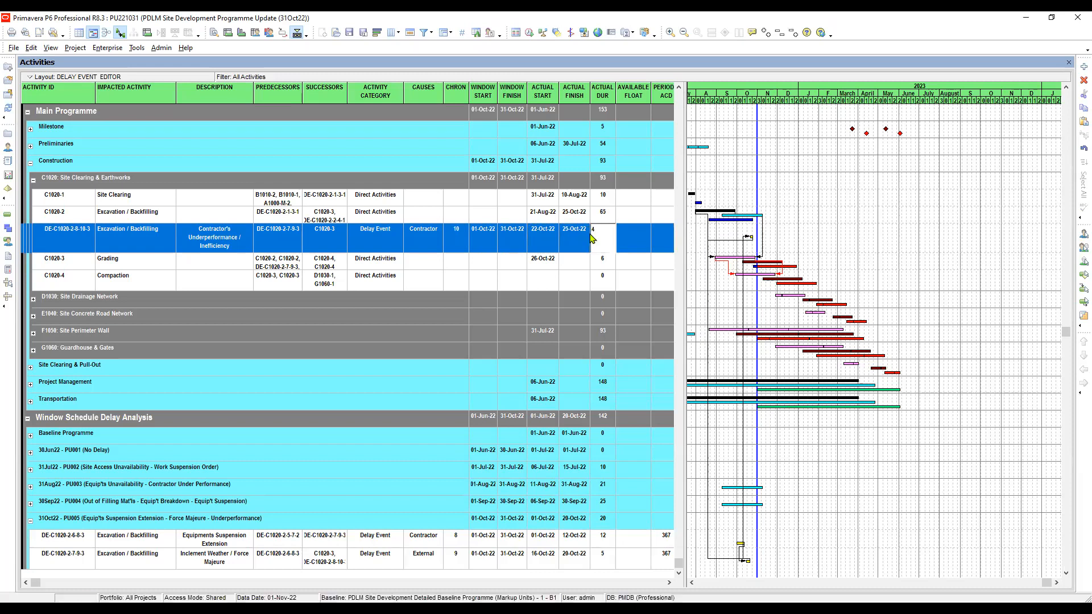
pyautogui.press('Return')
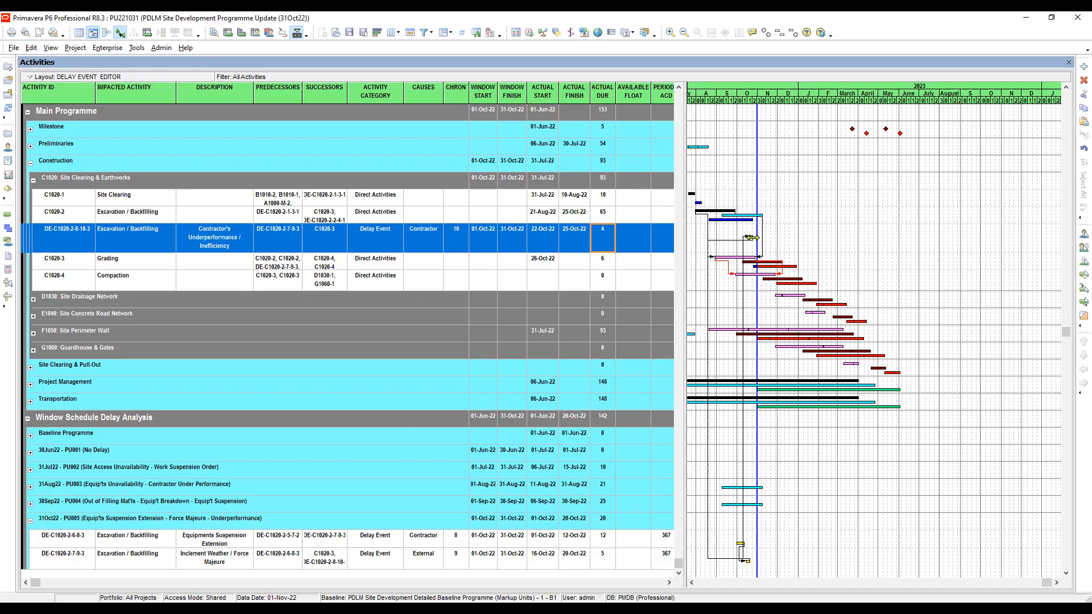
pyautogui.click(575, 237)
pyautogui.click(607, 239)
# Show the activity details in the bottom layout and select DE-C1020-2-8-10-3 to display its relationships.
pyautogui.click(222, 567)
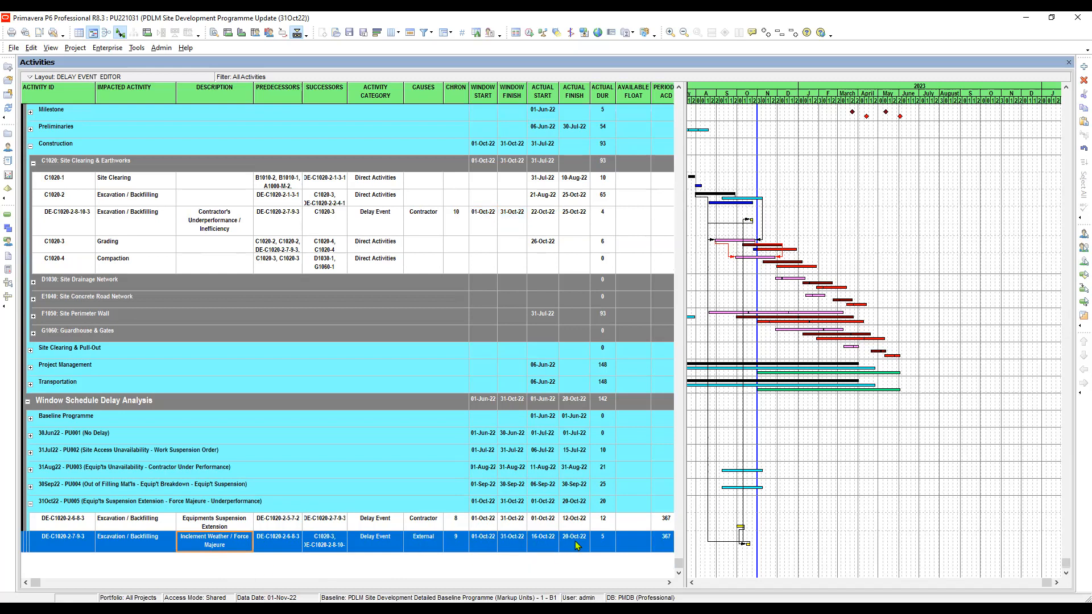
pyautogui.scroll(2, 572, 538)
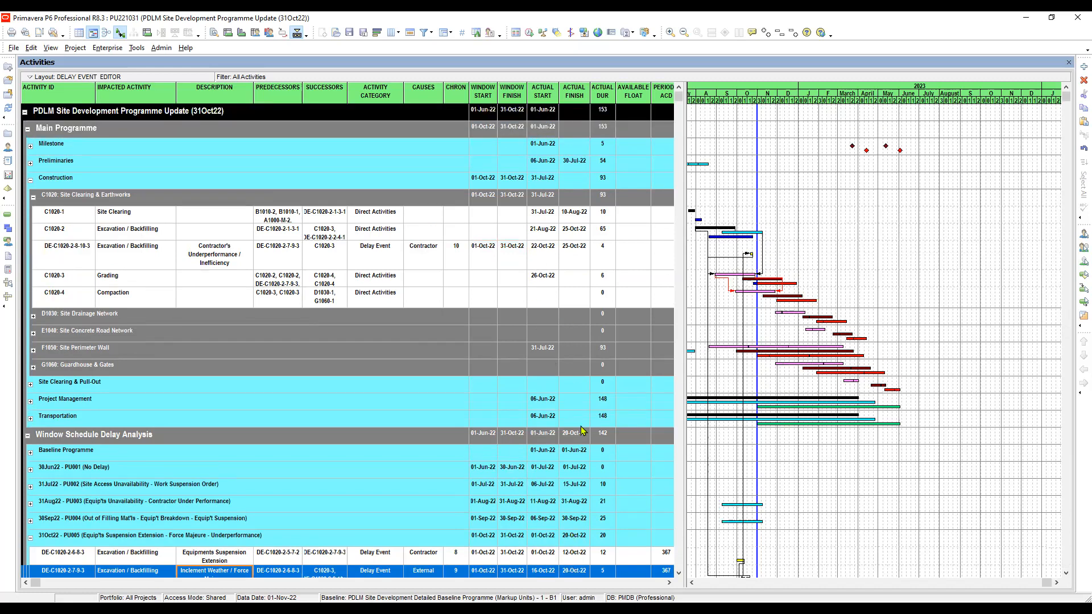
pyautogui.click(51, 48)
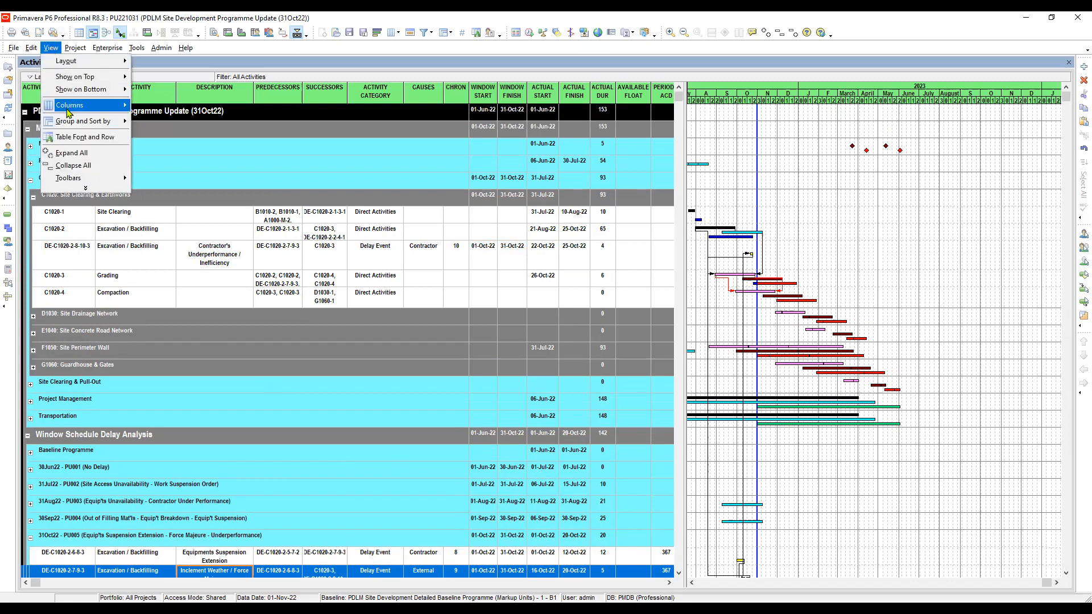
pyautogui.moveTo(74, 98)
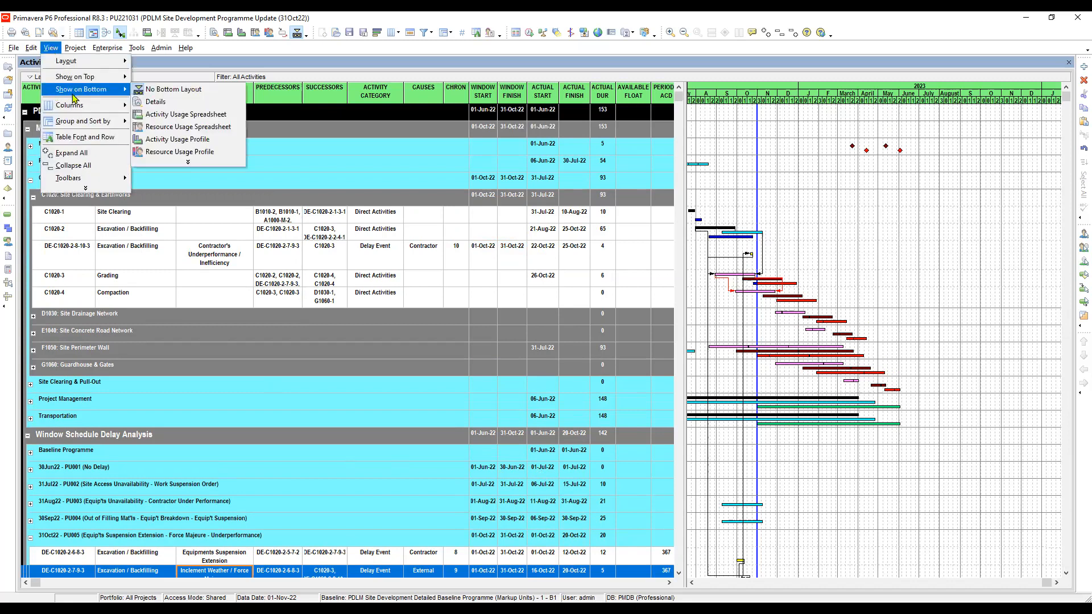
pyautogui.click(169, 102)
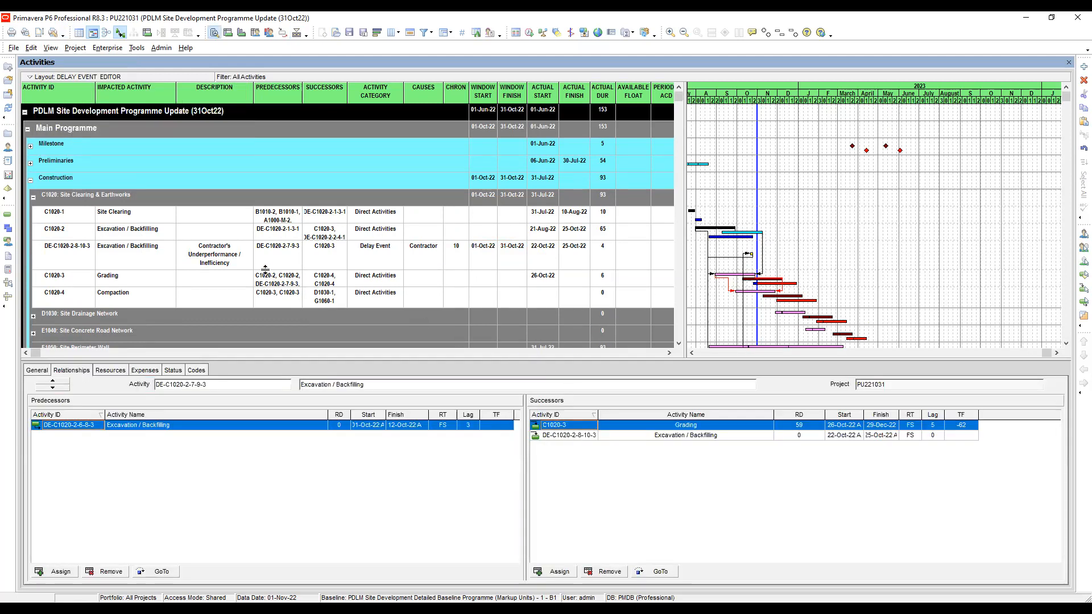
pyautogui.click(231, 256)
pyautogui.click(935, 426)
pyautogui.click(928, 426)
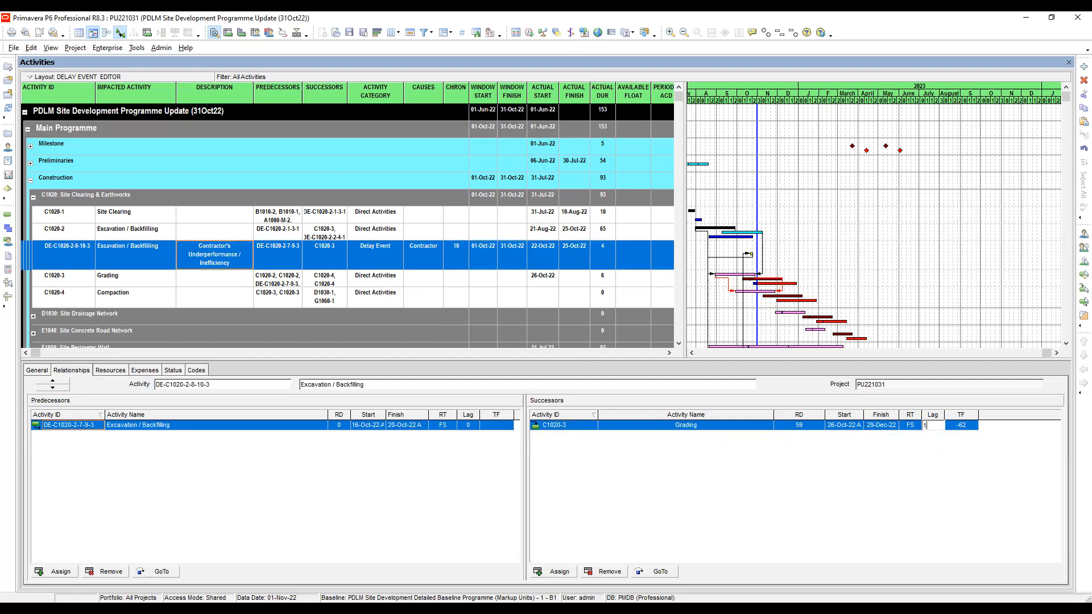
pyautogui.write('1')
pyautogui.press('Escape')
# Set the lag of the predecessor link from DE-C1020-2-7-9-3 to DE-C1020-2-8-10-3 to 1.
pyautogui.click(467, 425)
pyautogui.click(468, 426)
pyautogui.write('1')
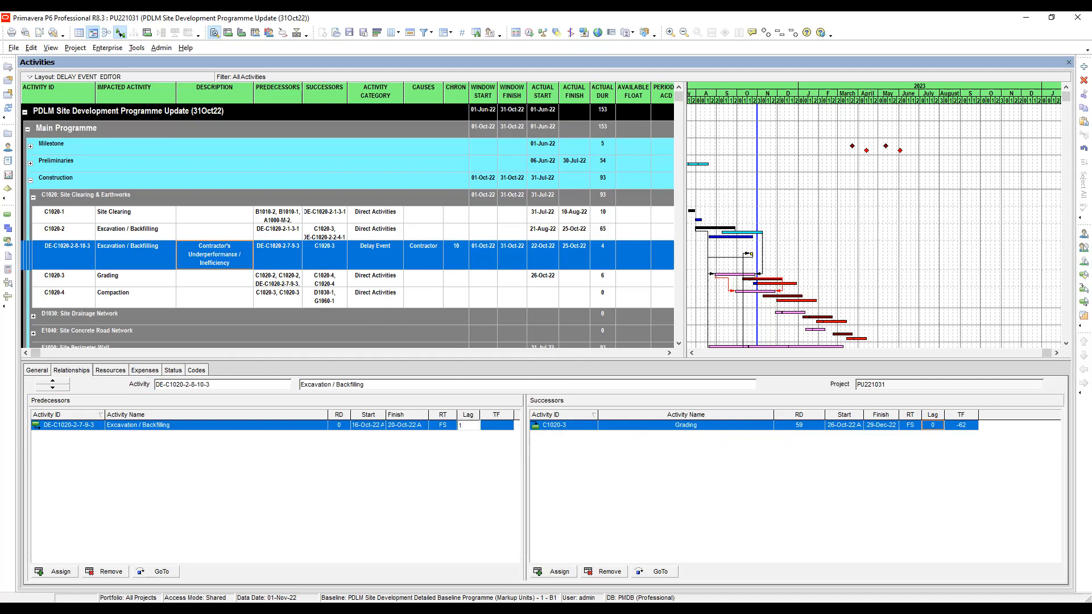
pyautogui.press('Return')
pyautogui.click(412, 426)
pyautogui.click(544, 256)
pyautogui.click(576, 255)
pyautogui.click(606, 254)
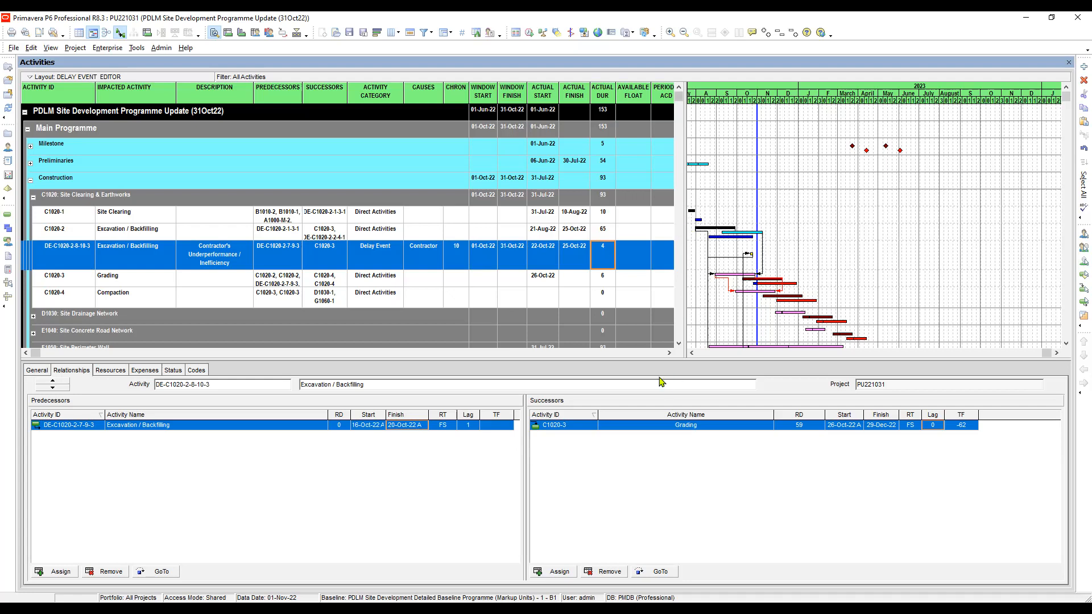
# Enlarge the activity table over the details and Gantt chart to show all delay columns through WBS.
pyautogui.moveTo(647, 361); pyautogui.dragTo(648, 385)
pyautogui.moveTo(684, 239); pyautogui.dragTo(1029, 285)
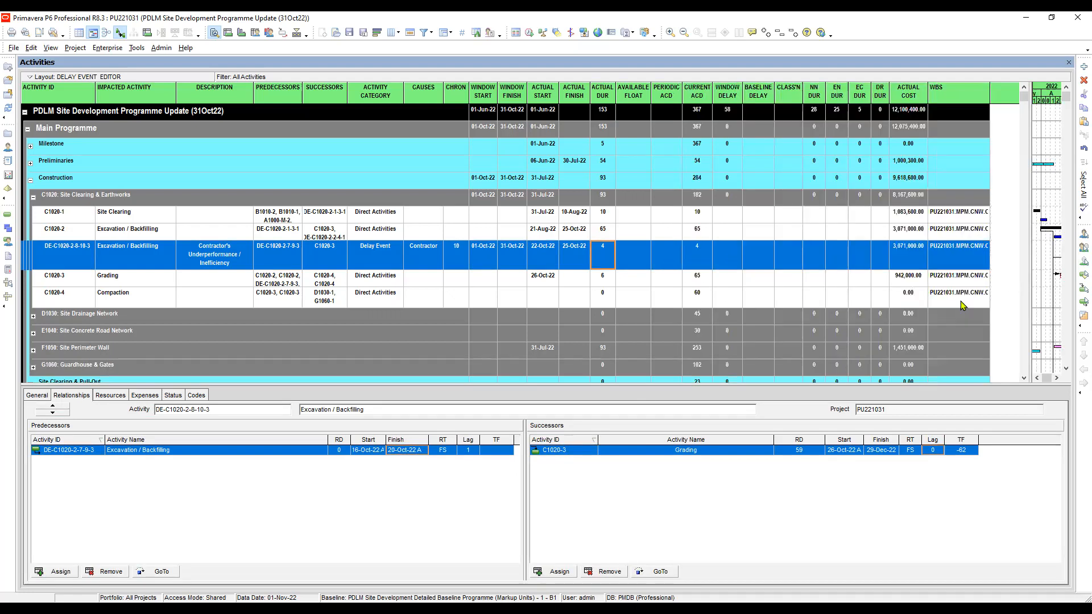
pyautogui.click(629, 257)
pyautogui.click(673, 253)
pyautogui.click(637, 254)
# Check the Periodic ACD of DE-C1020-2-6-8-3 and enter 367 as the Periodic ACD of DE-C1020-2-8-10-3.
pyautogui.click(667, 258)
pyautogui.click(668, 258)
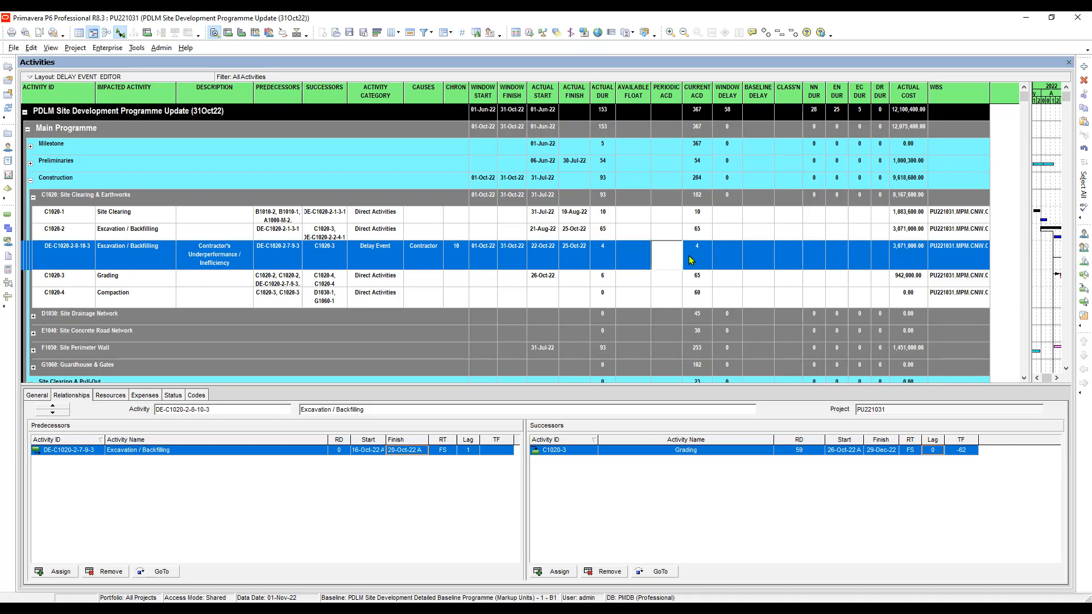
pyautogui.press('Escape')
pyautogui.scroll(-4, 654, 238)
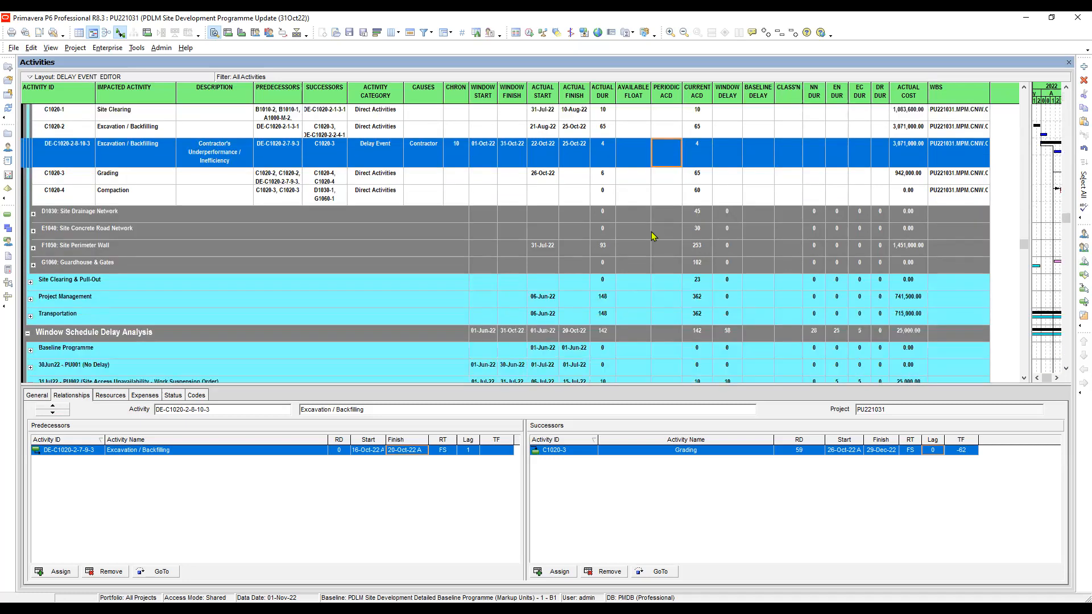
pyautogui.click(663, 354)
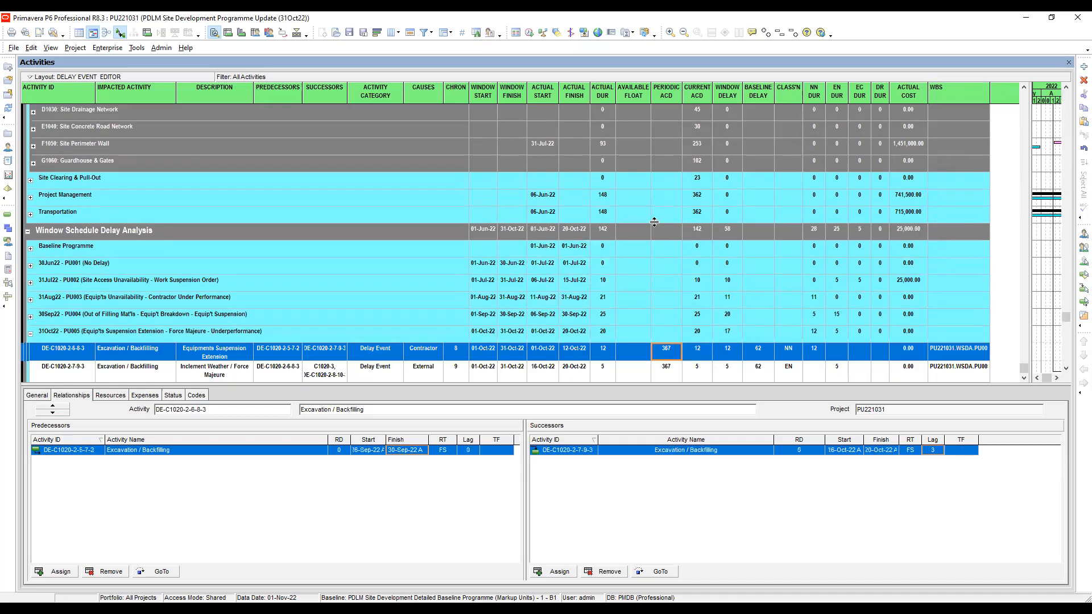
pyautogui.scroll(4, 653, 223)
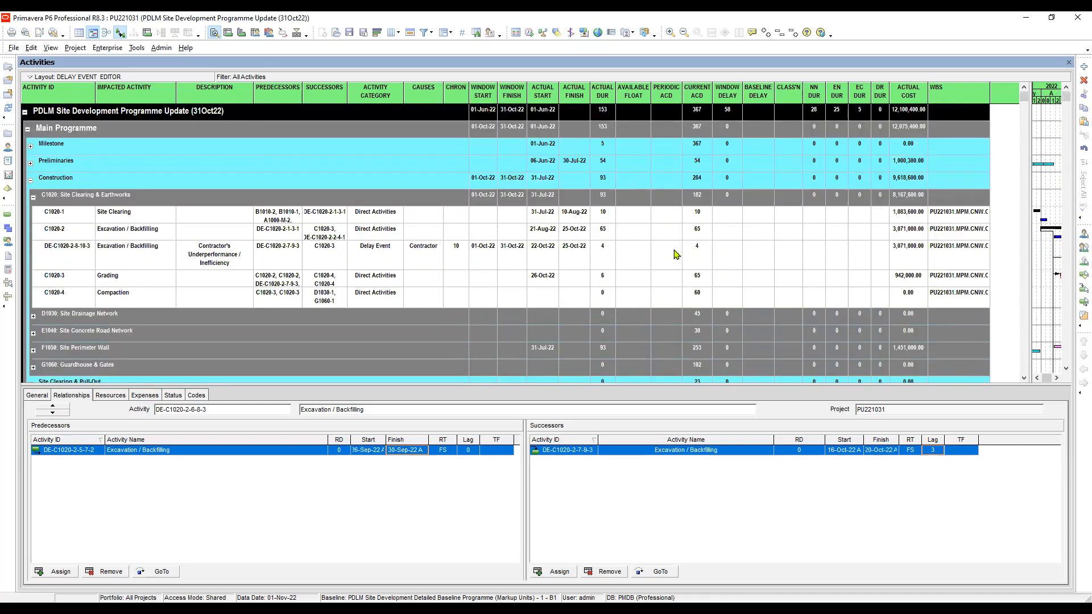
pyautogui.click(660, 257)
pyautogui.click(664, 257)
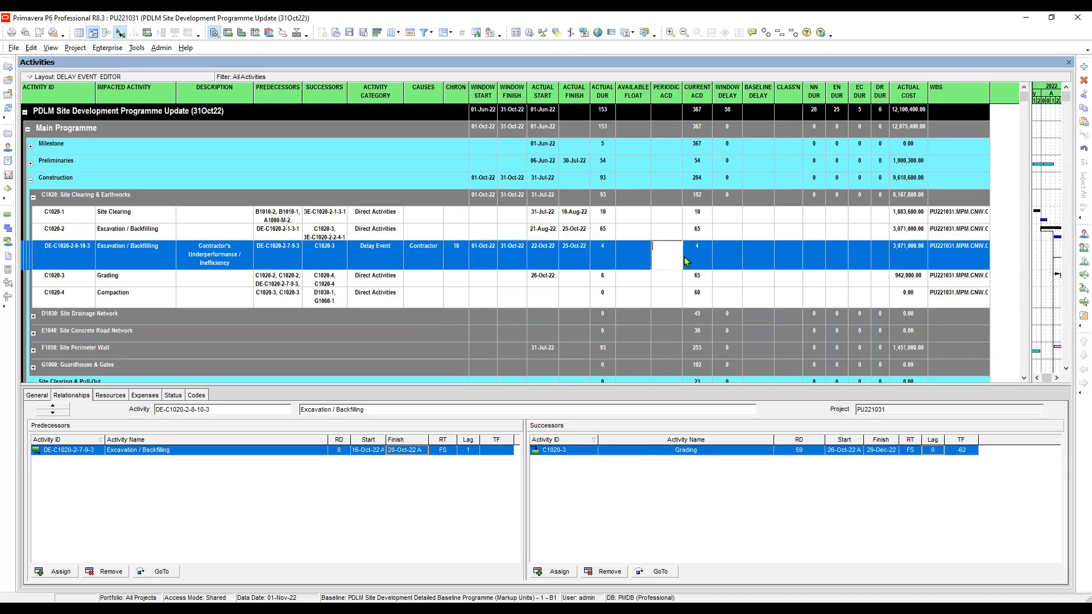
pyautogui.write('367')
pyautogui.press('Return')
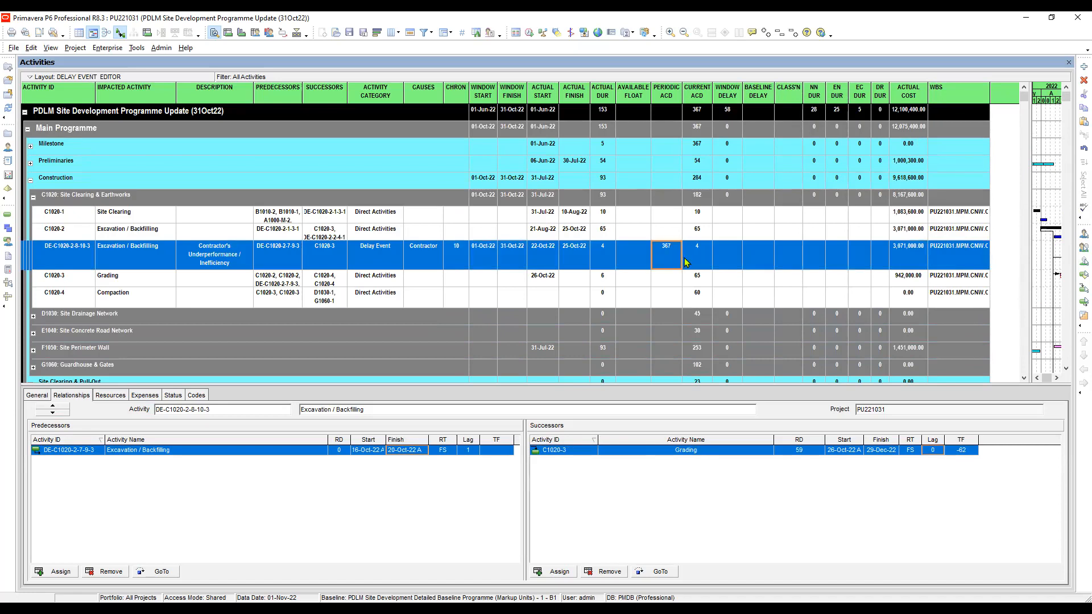
# Remove the bottom layout so the activity table takes the full height.
pyautogui.scroll(-4, 682, 267)
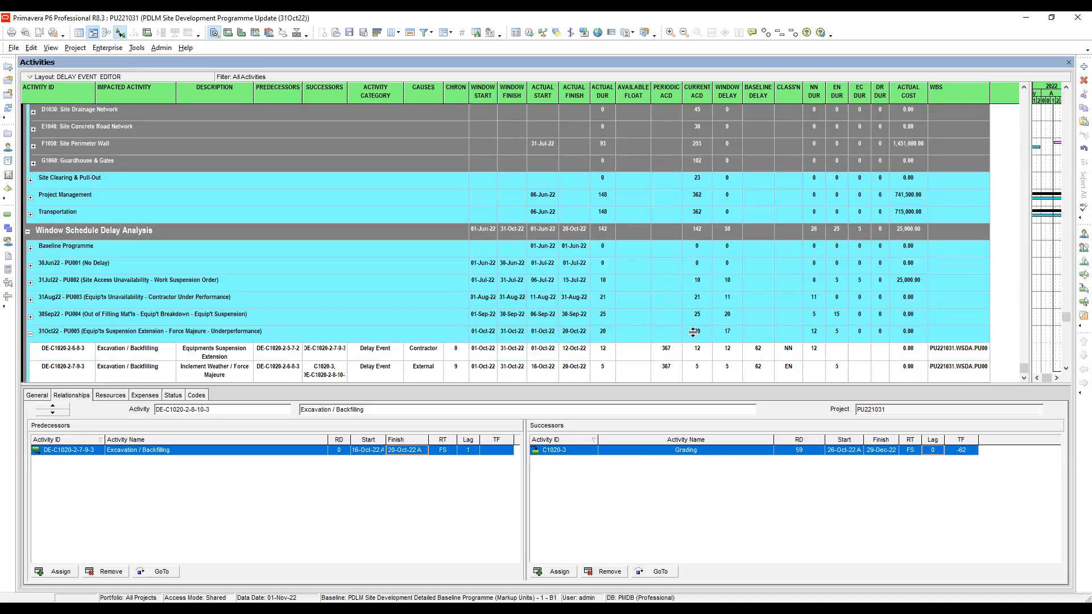
pyautogui.click(663, 353)
pyautogui.scroll(3, 661, 352)
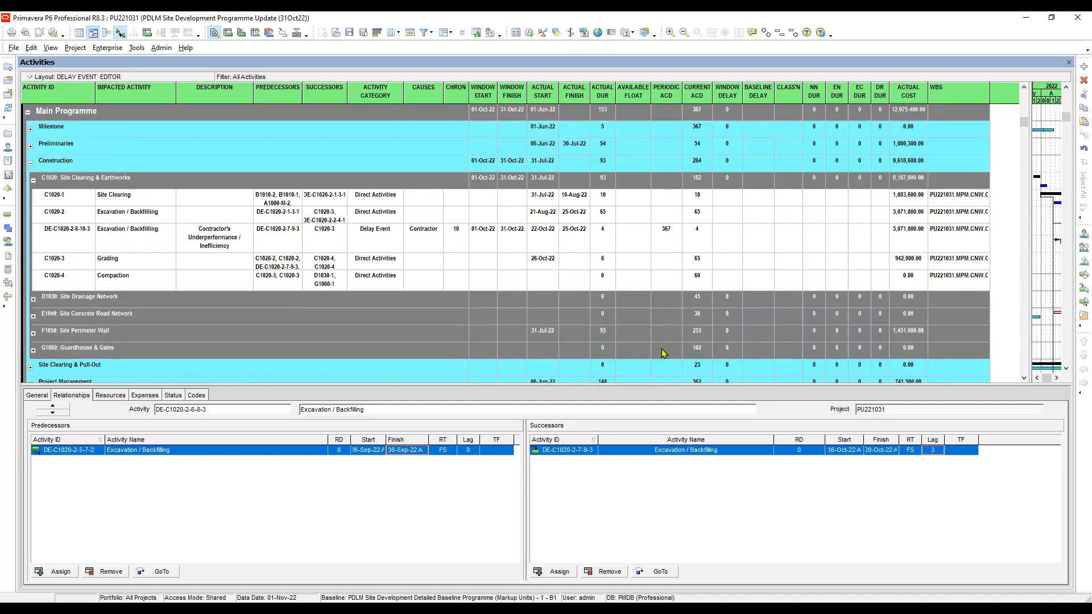
pyautogui.click(51, 47)
pyautogui.moveTo(85, 91)
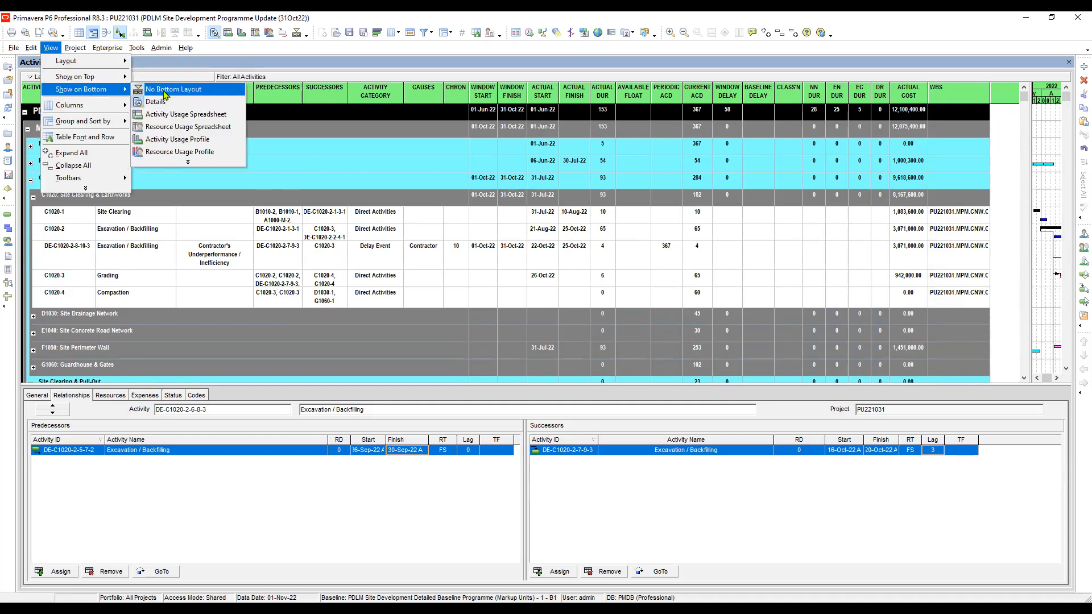
pyautogui.click(165, 91)
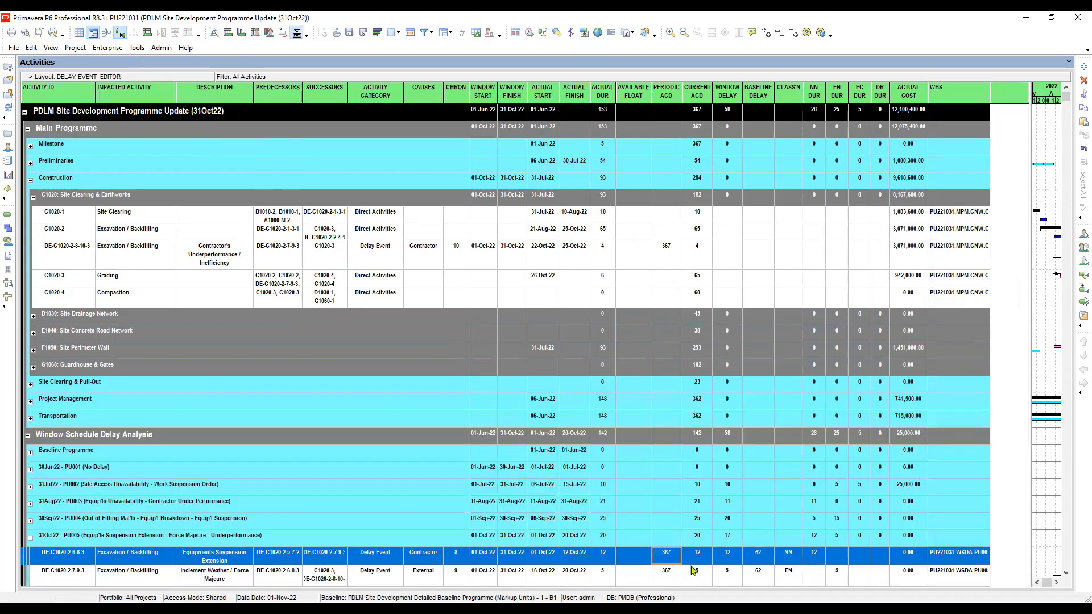
# Compare the Periodic ACD of DE-C1020-2-8-10-3 with DE-C1020-2-6-8-3 and enter 4 as the new event's window delay.
pyautogui.click(673, 249)
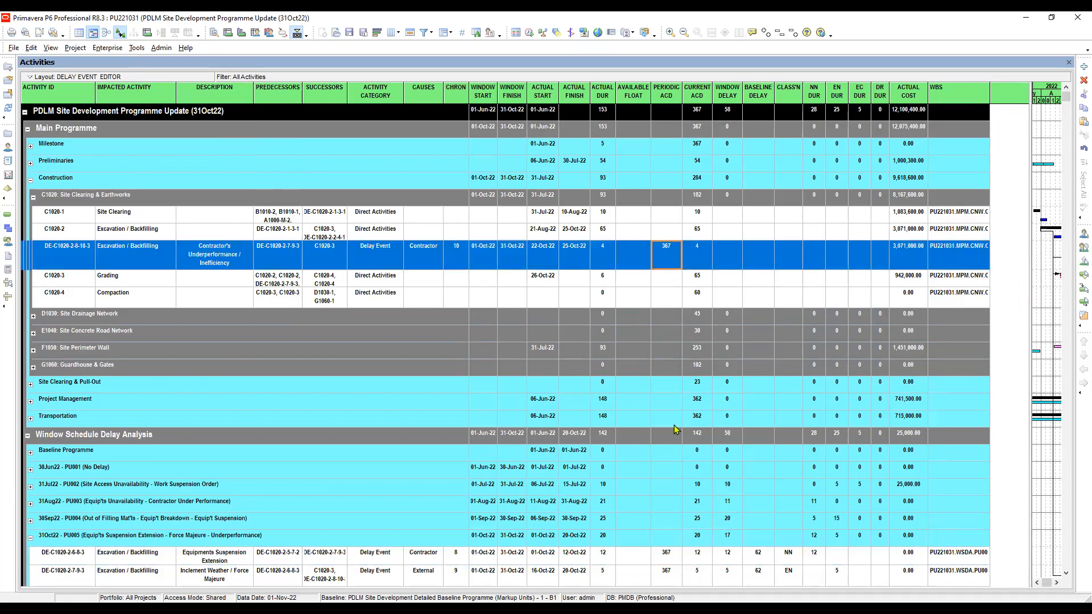
pyautogui.click(670, 560)
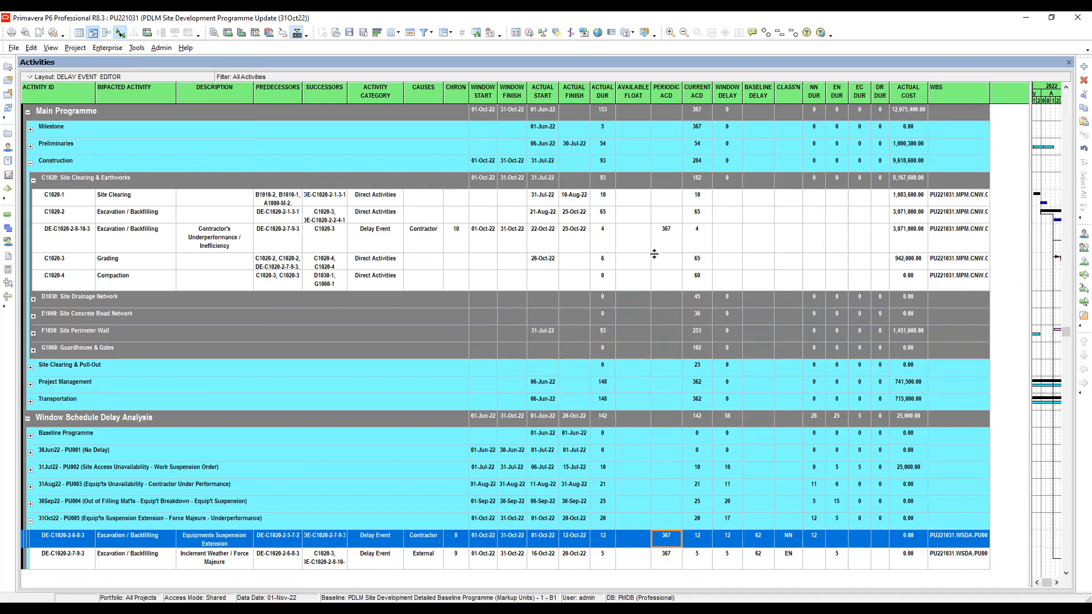
pyautogui.click(672, 231)
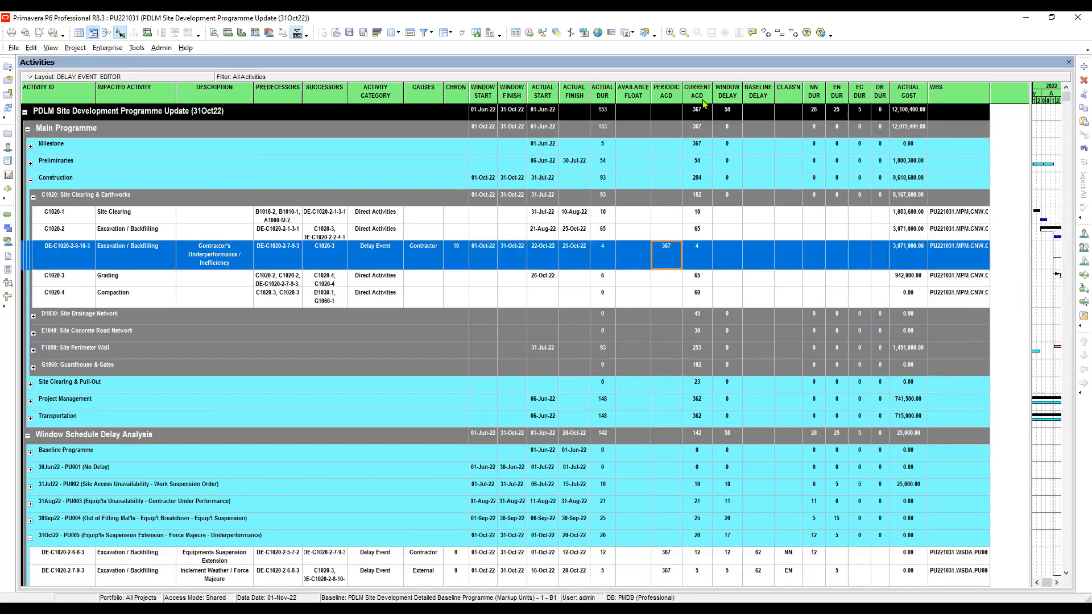
pyautogui.click(699, 255)
pyautogui.click(731, 256)
pyautogui.click(730, 256)
pyautogui.write('4')
pyautogui.click(764, 260)
# Fill the baseline delay of 62 from DE-C1020-2-6-8-3 into DE-C1020-2-8-10-3 using Fill Down.
pyautogui.click(668, 254)
pyautogui.click(758, 255)
pyautogui.click(761, 560)
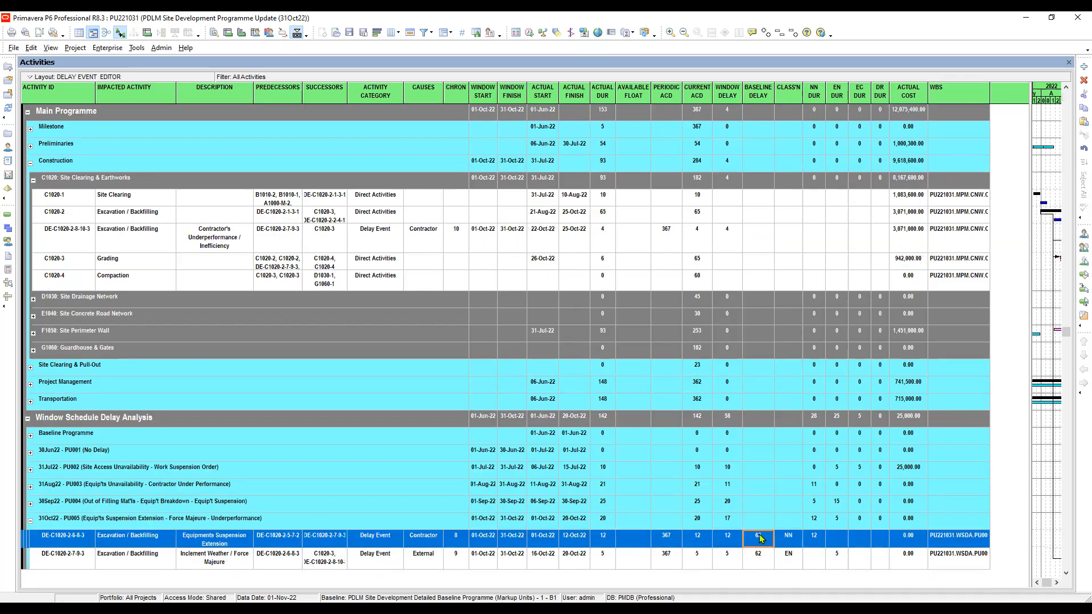
pyautogui.scroll(1, 744, 227)
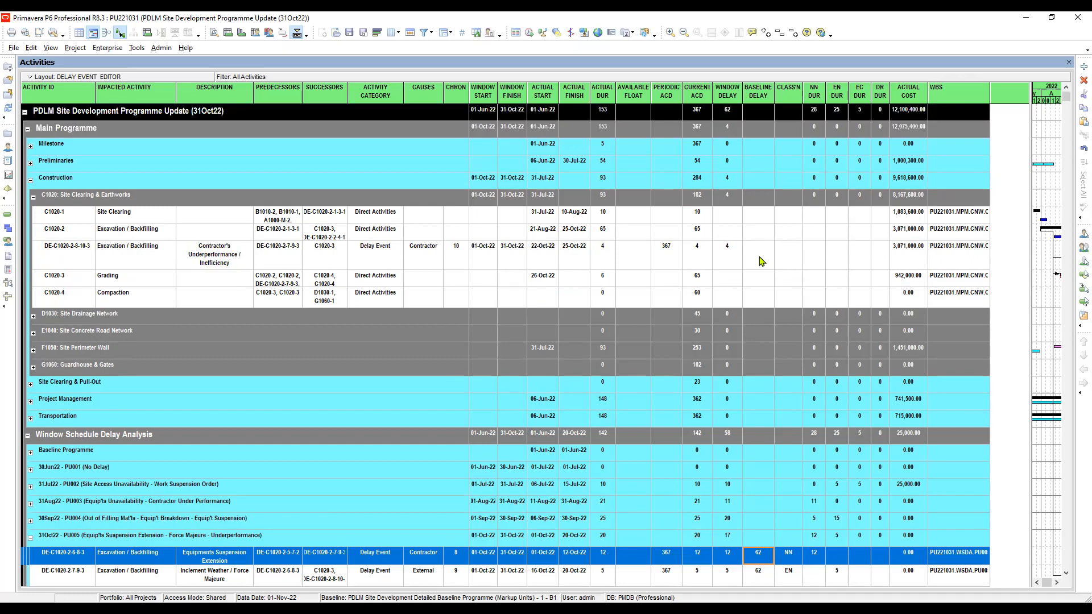
pyautogui.click(759, 257)
pyautogui.rightClick(759, 257)
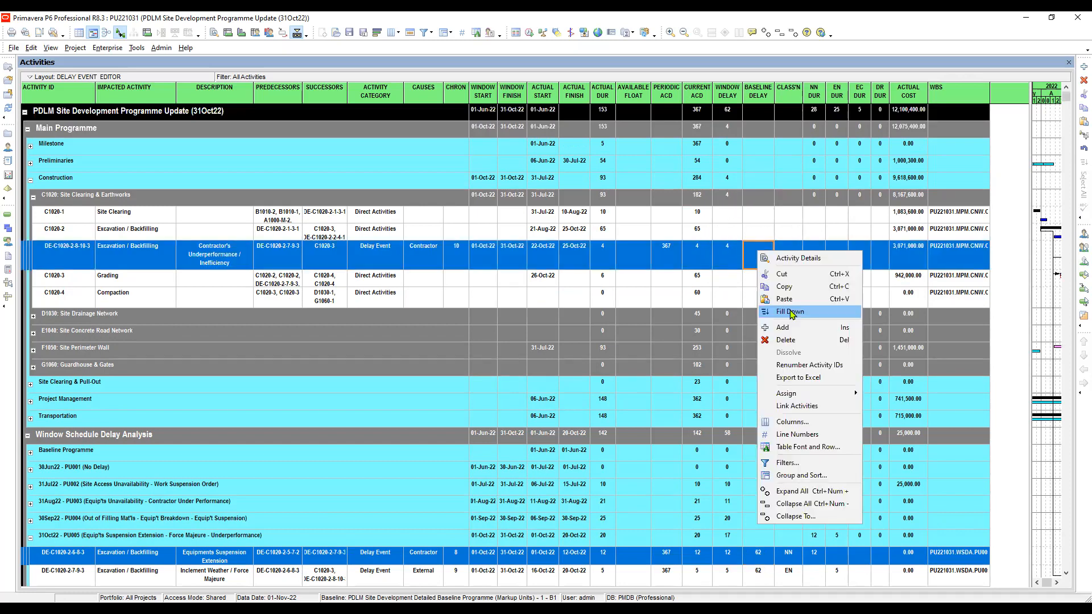
pyautogui.click(793, 312)
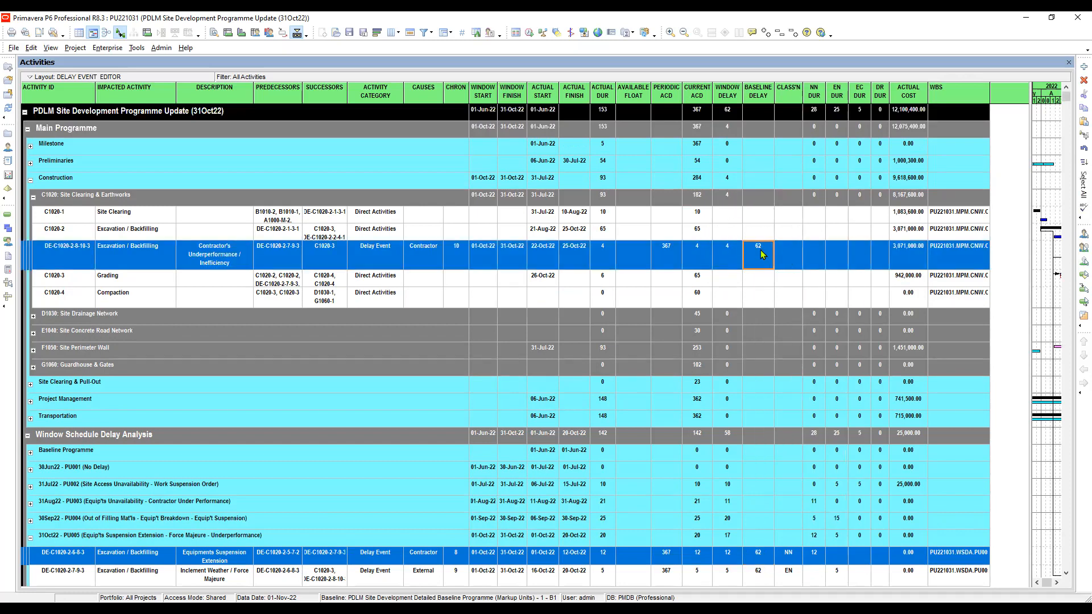
# Classify delay event DE-C1020-2-8-10-3 as NN (Non-Excusable Non-Compensable).
pyautogui.click(793, 254)
pyautogui.click(794, 256)
pyautogui.click(794, 256)
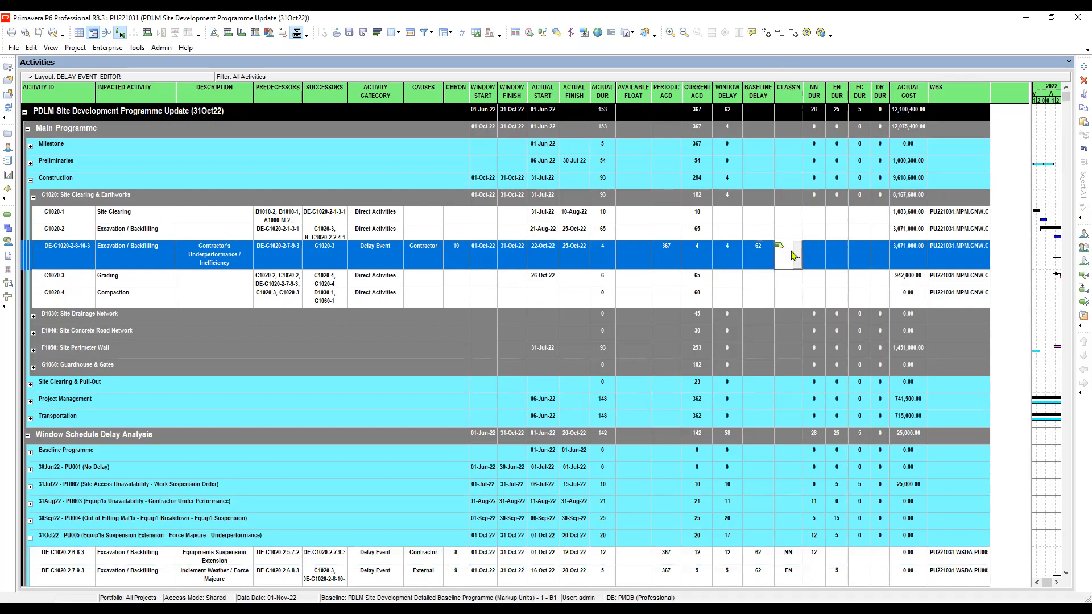
pyautogui.click(795, 255)
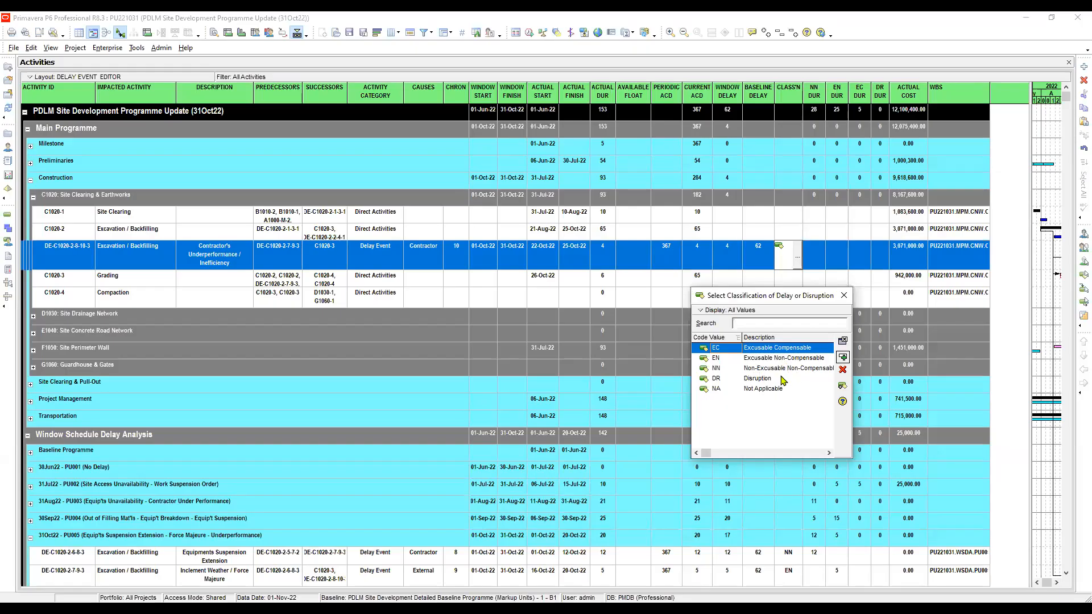
pyautogui.click(767, 369)
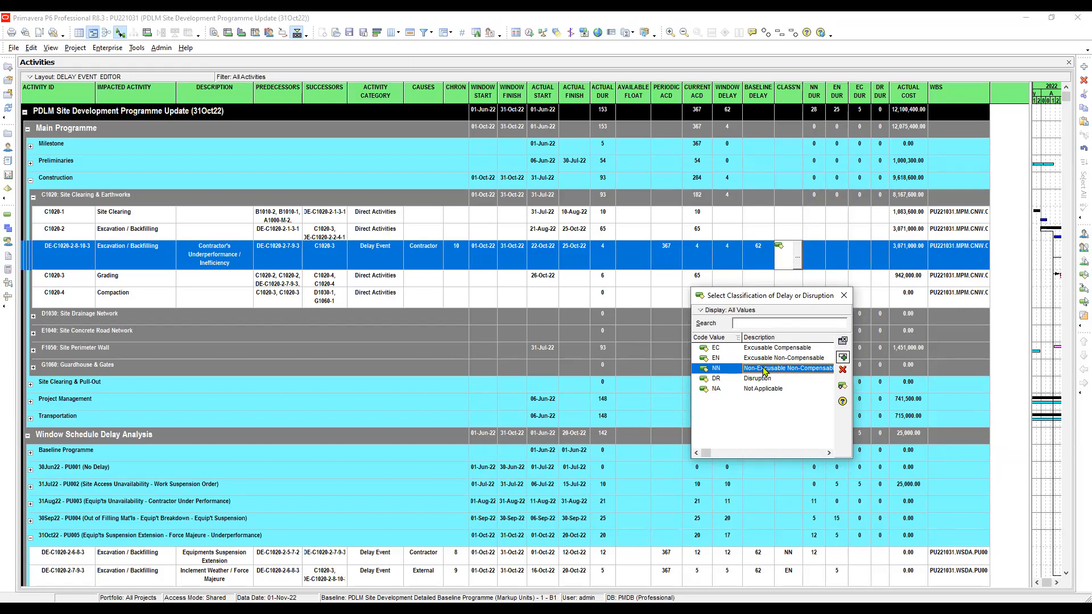
pyautogui.doubleClick(768, 370)
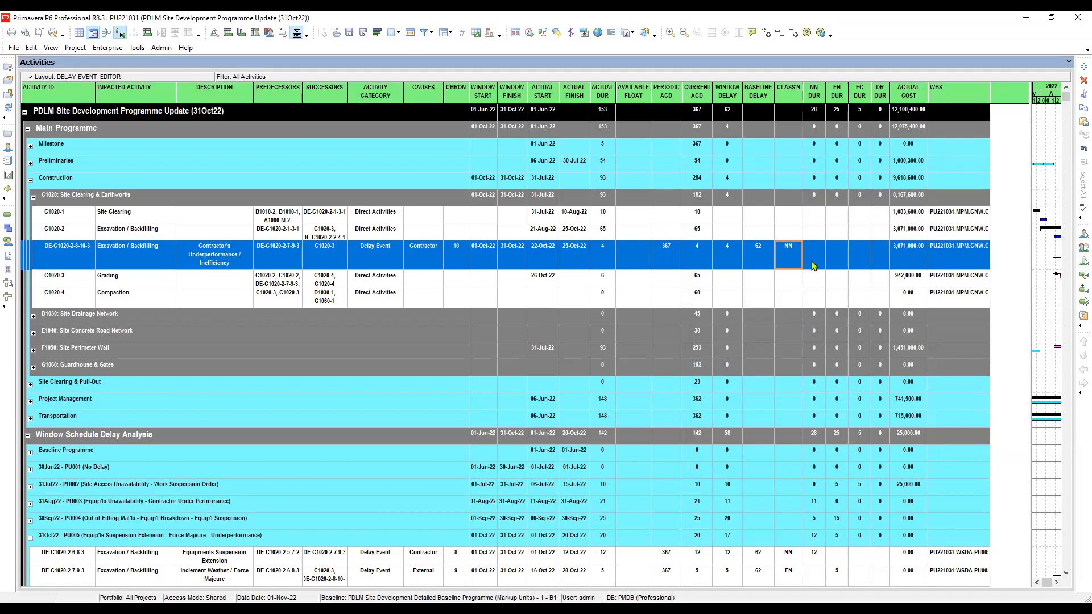
# Set the NN duration of DE-C1020-2-8-10-3 to 4, leaving its EN, EC and DR durations empty.
pyautogui.click(813, 261)
pyautogui.click(815, 252)
pyautogui.write('4')
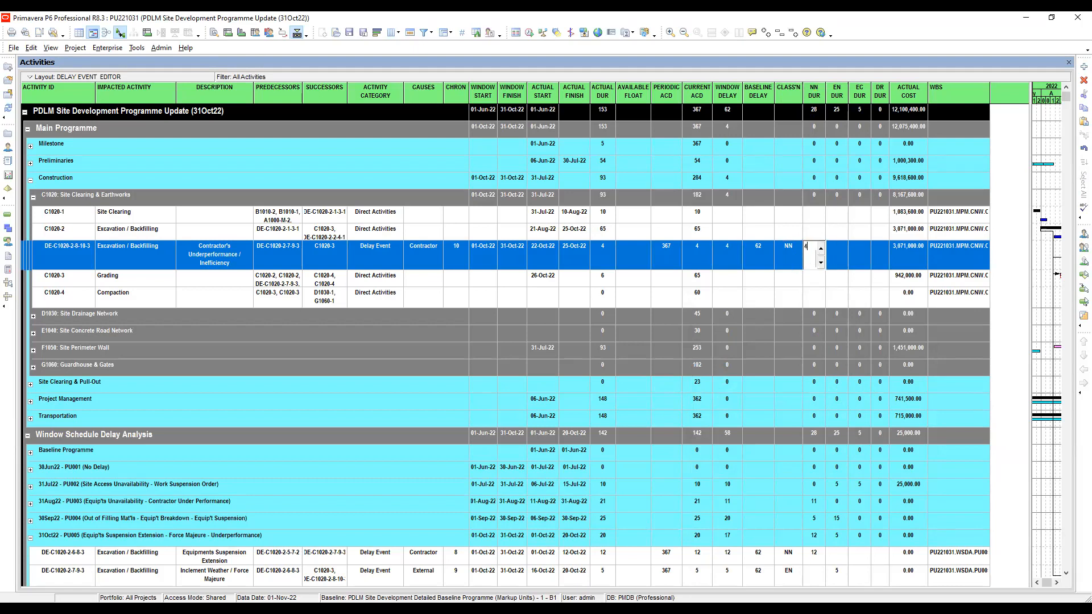
pyautogui.click(843, 256)
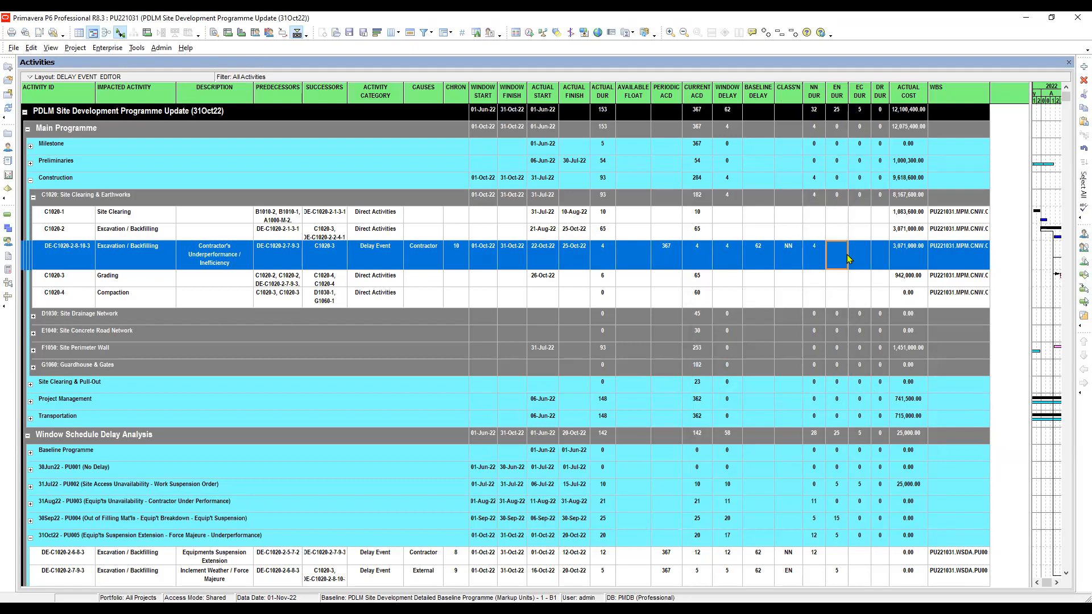
pyautogui.click(859, 257)
pyautogui.click(881, 259)
# Show the activity details, remove all resources assigned to DE-C1020-2-8-10-3, and check its actual cost.
pyautogui.click(915, 256)
pyautogui.click(51, 50)
pyautogui.moveTo(84, 92)
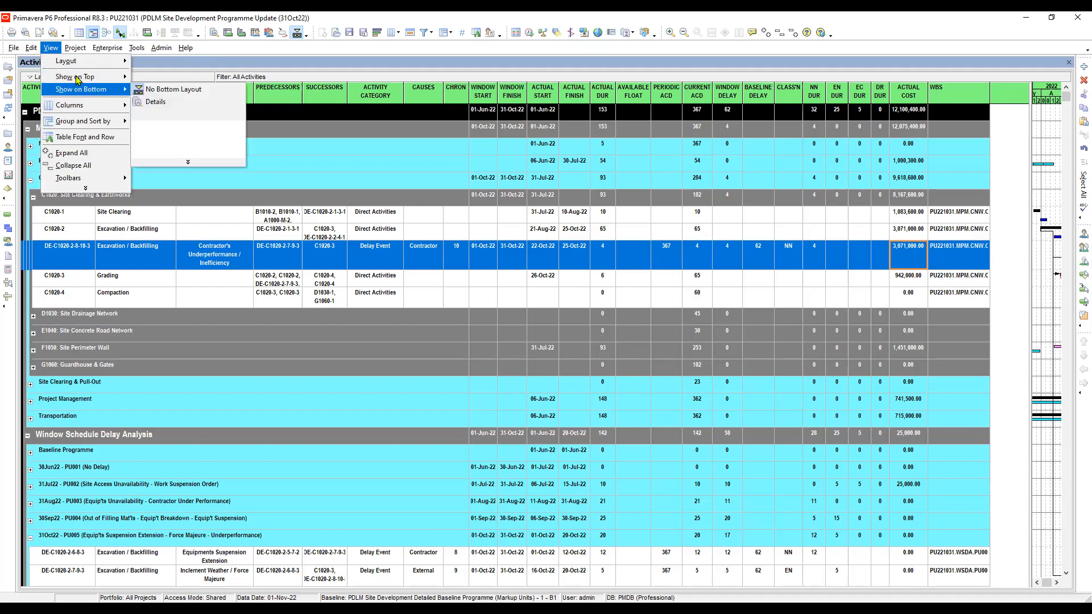
pyautogui.click(155, 101)
pyautogui.click(112, 396)
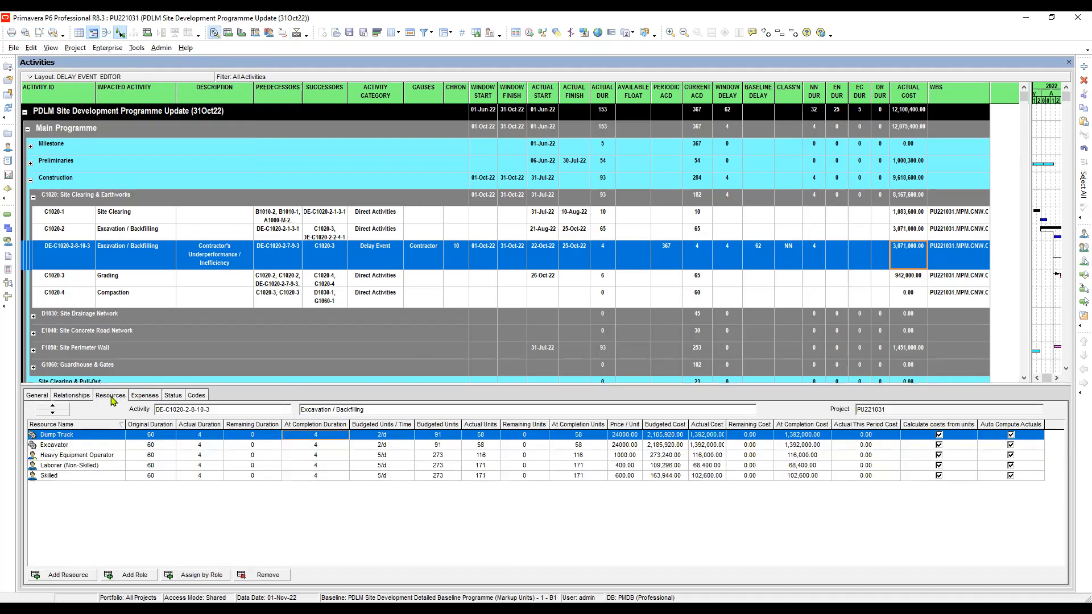
pyautogui.keyDown('shift'); pyautogui.click(307, 476); pyautogui.keyUp('shift')
pyautogui.click(272, 575)
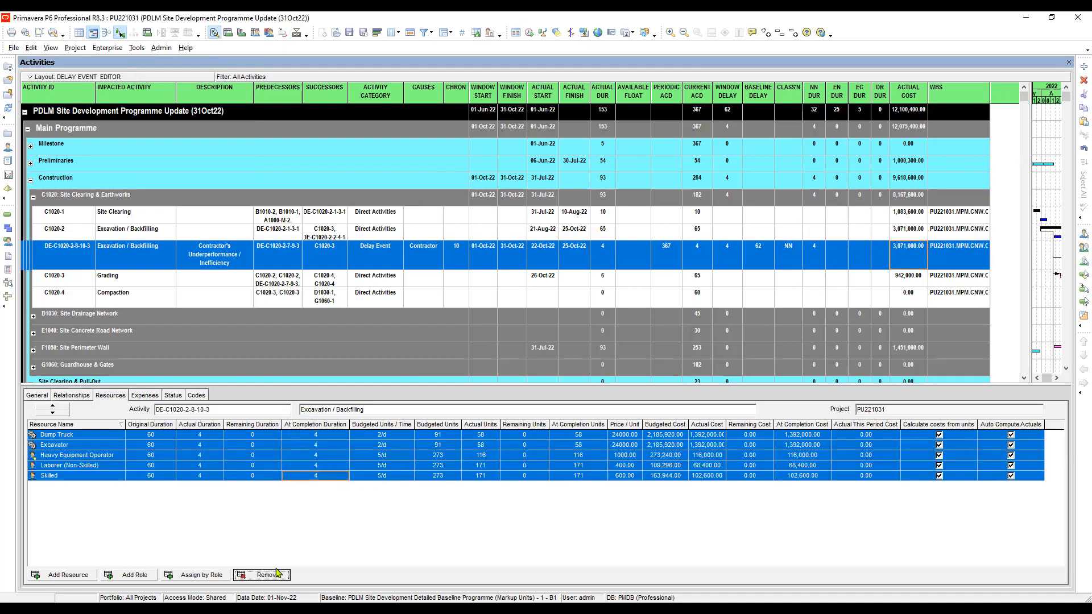
pyautogui.click(268, 575)
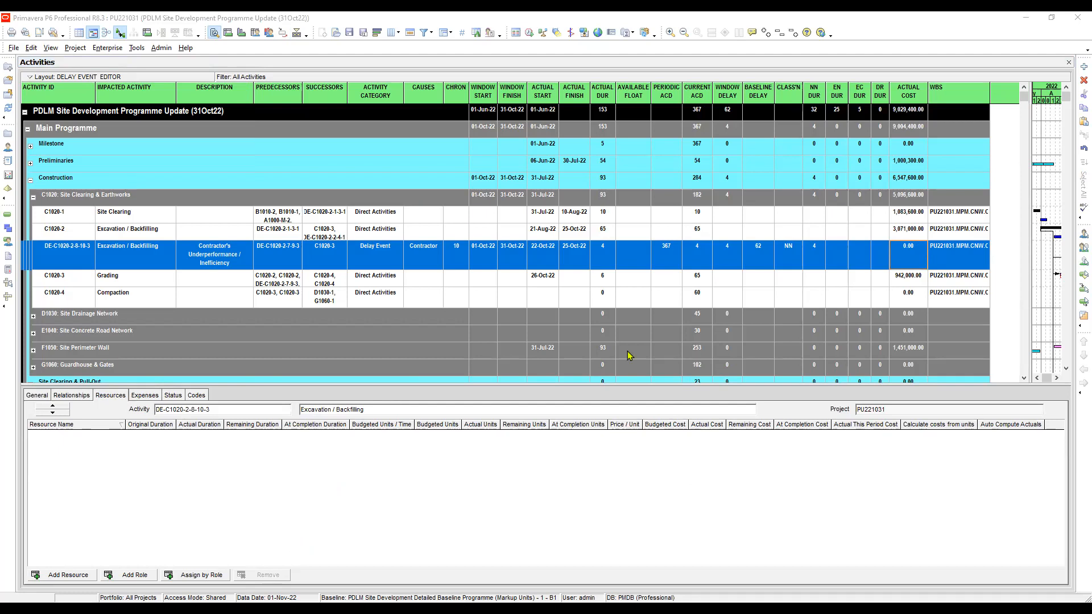
pyautogui.click(912, 233)
pyautogui.click(909, 254)
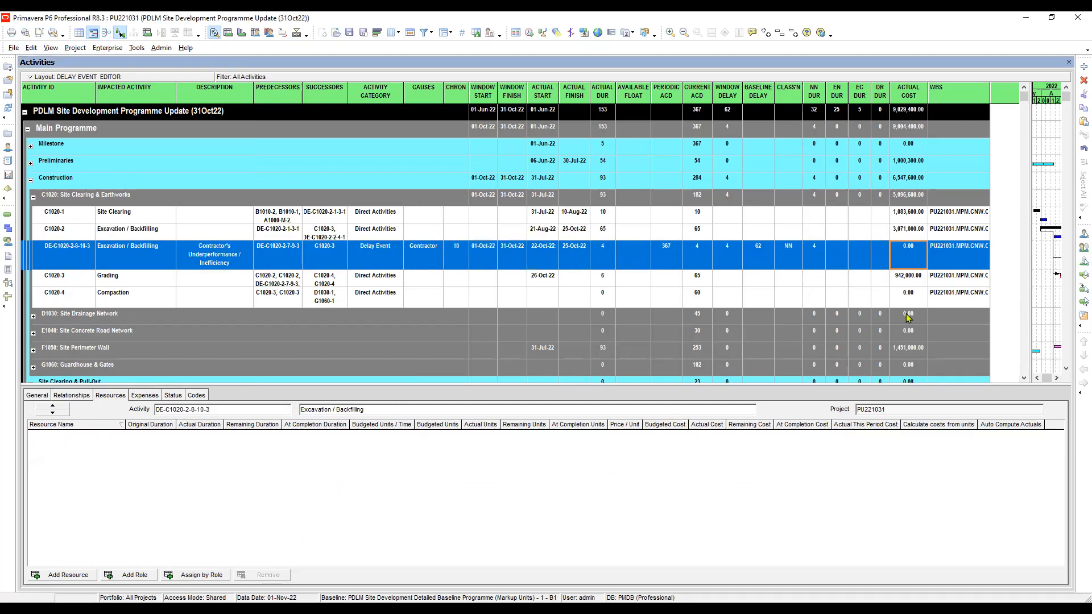
pyautogui.click(912, 280)
pyautogui.click(908, 257)
# Move DE-C1020-2-8-10-3 to WBS PU221031.WSDA.PU005, the 31Oct22 window of the delay analysis.
pyautogui.click(968, 256)
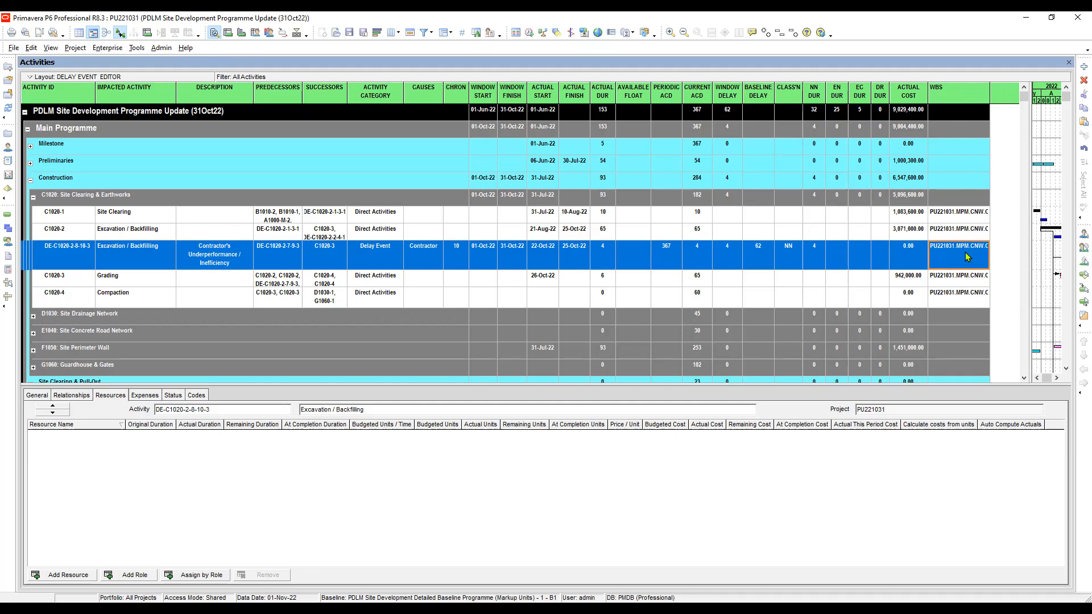
pyautogui.click(967, 257)
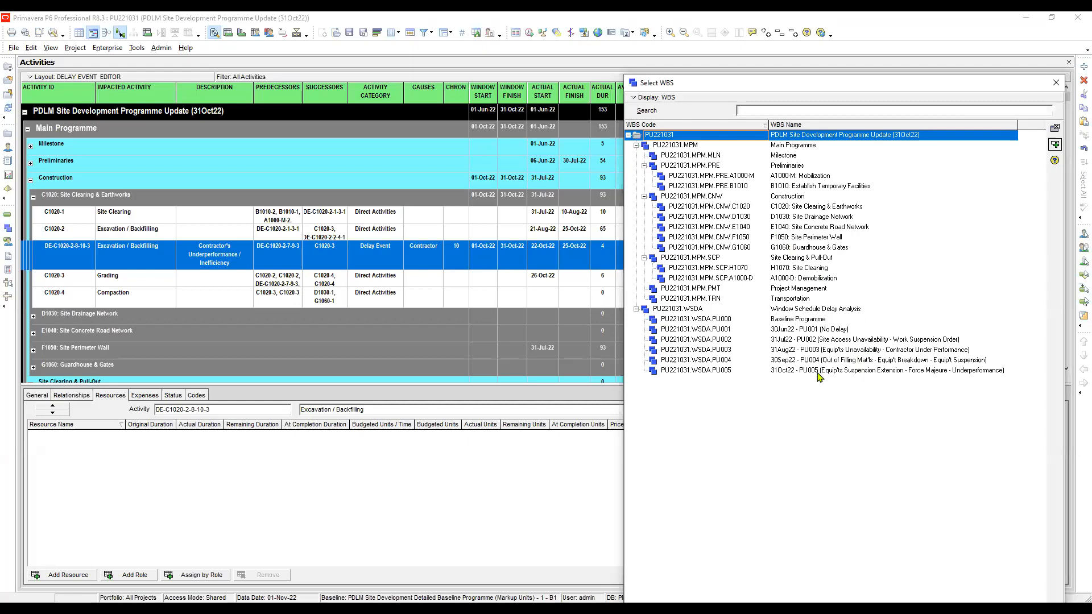
pyautogui.click(819, 373)
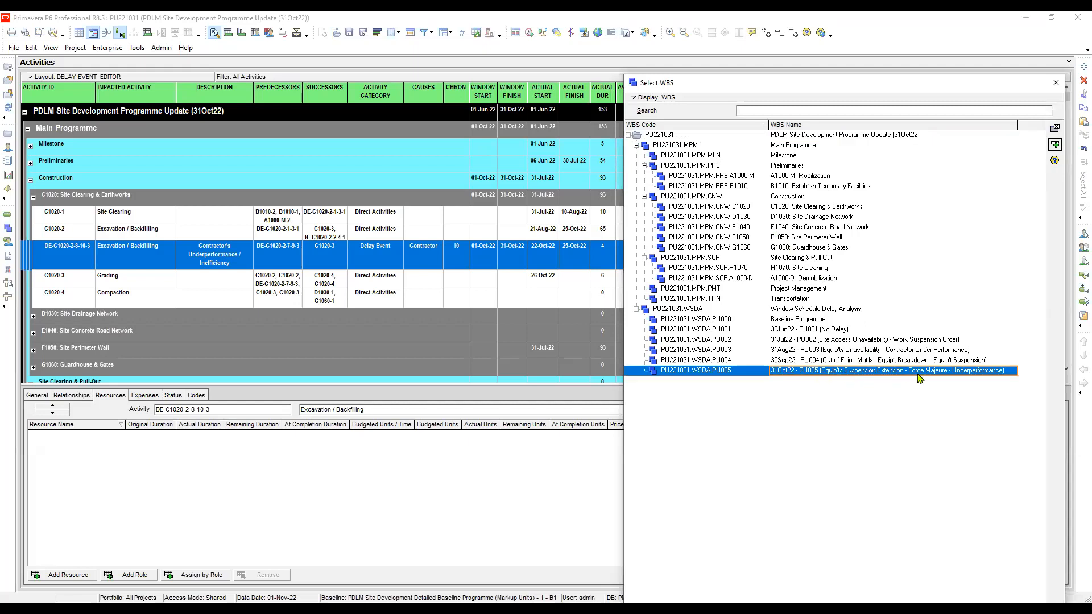
pyautogui.doubleClick(977, 372)
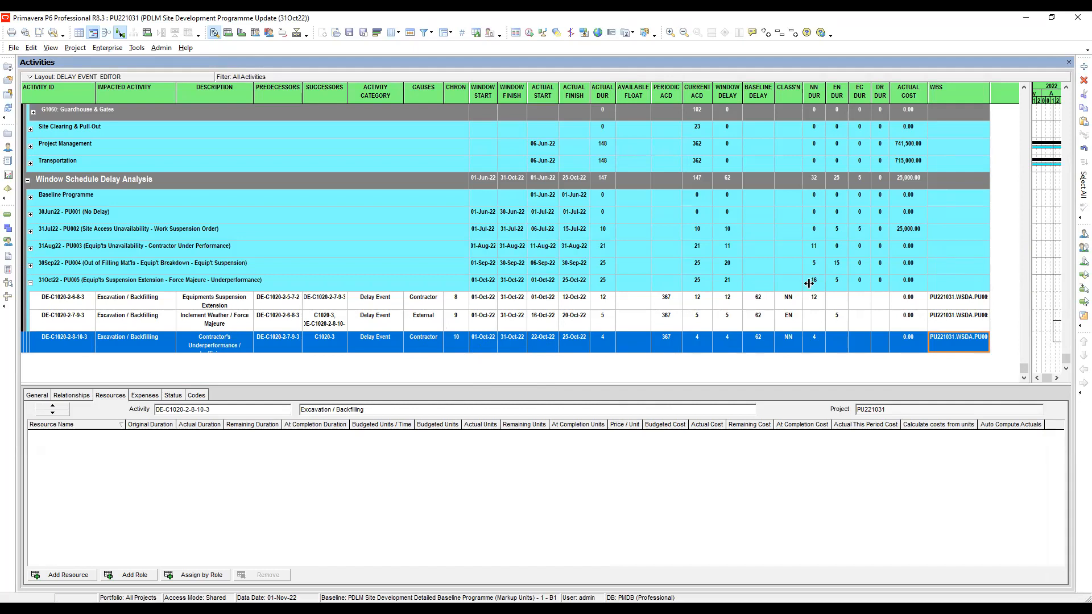
# Widen the Gantt chart area and apply the WINDOW SCHEDULE DELAY ANALYSIS (PERIOD) layout.
pyautogui.moveTo(1029, 287); pyautogui.dragTo(831, 288)
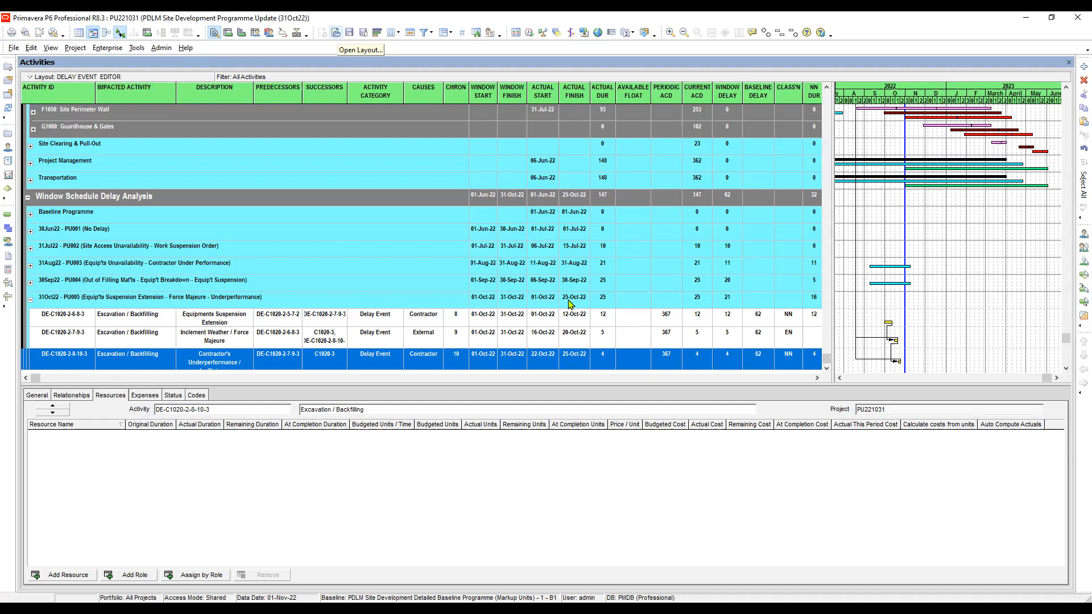
pyautogui.moveTo(591, 364); pyautogui.dragTo(597, 396)
pyautogui.click(539, 389)
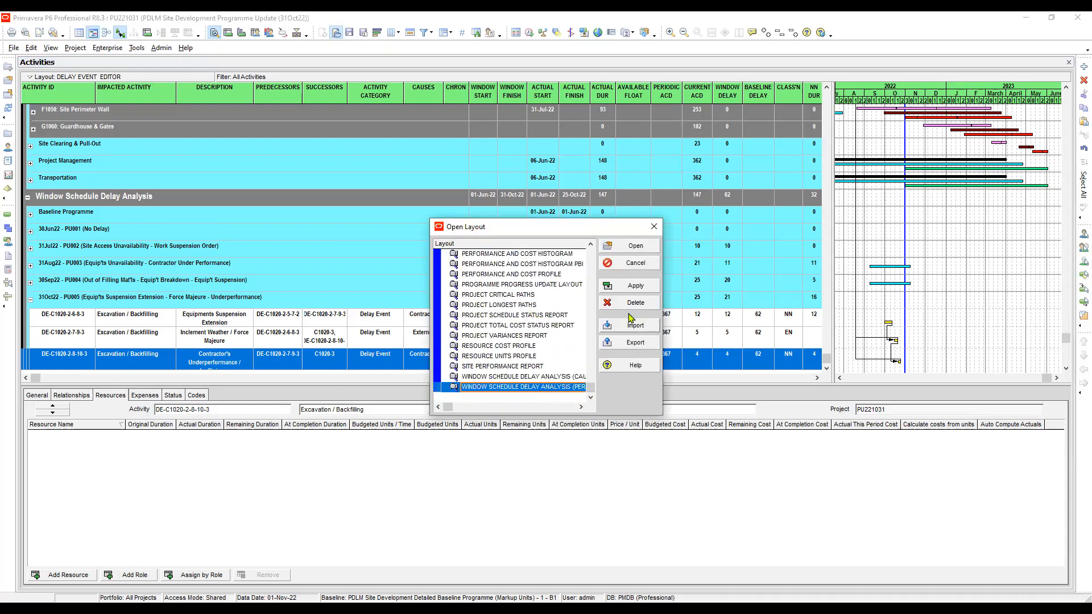
pyautogui.click(642, 294)
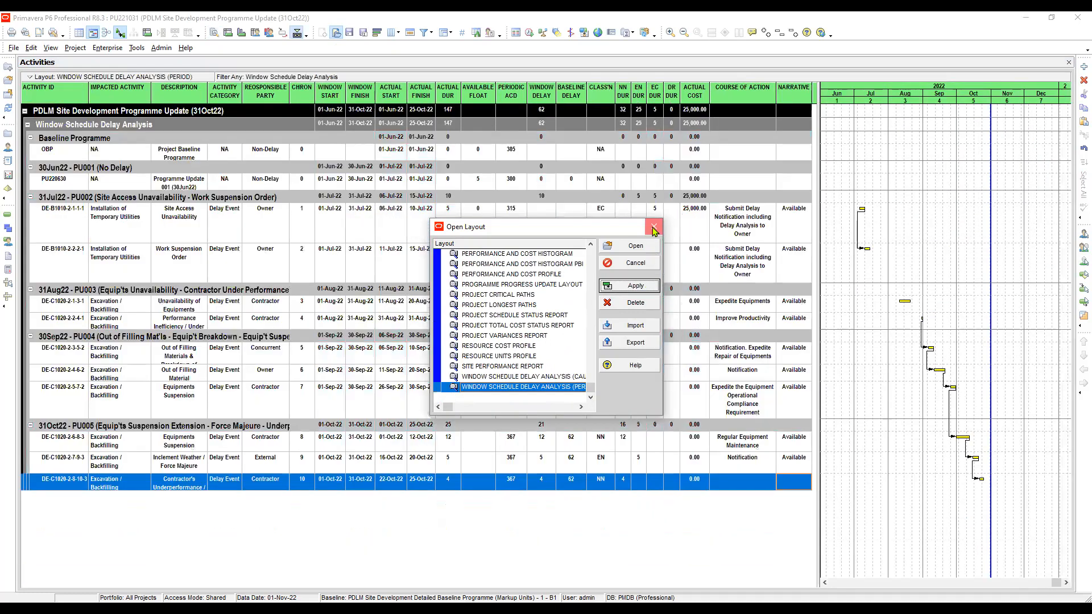
pyautogui.click(654, 229)
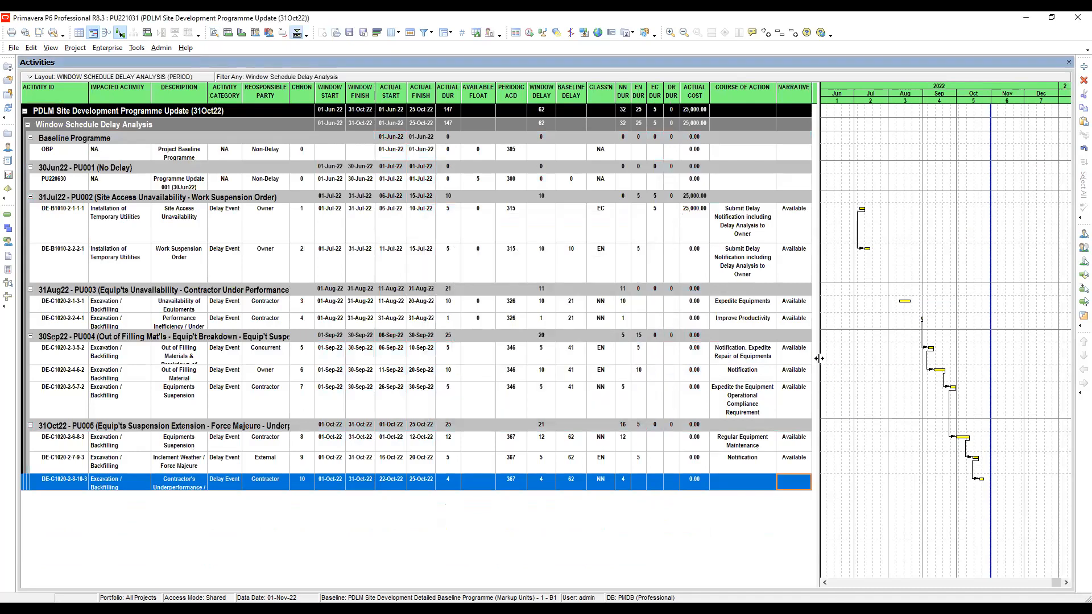
# Review the 31Oct22 events' descriptions, categories and responsible parties, and increase the DE-C1020-2-8-10-3 row height to fit its full description.
pyautogui.click(182, 446)
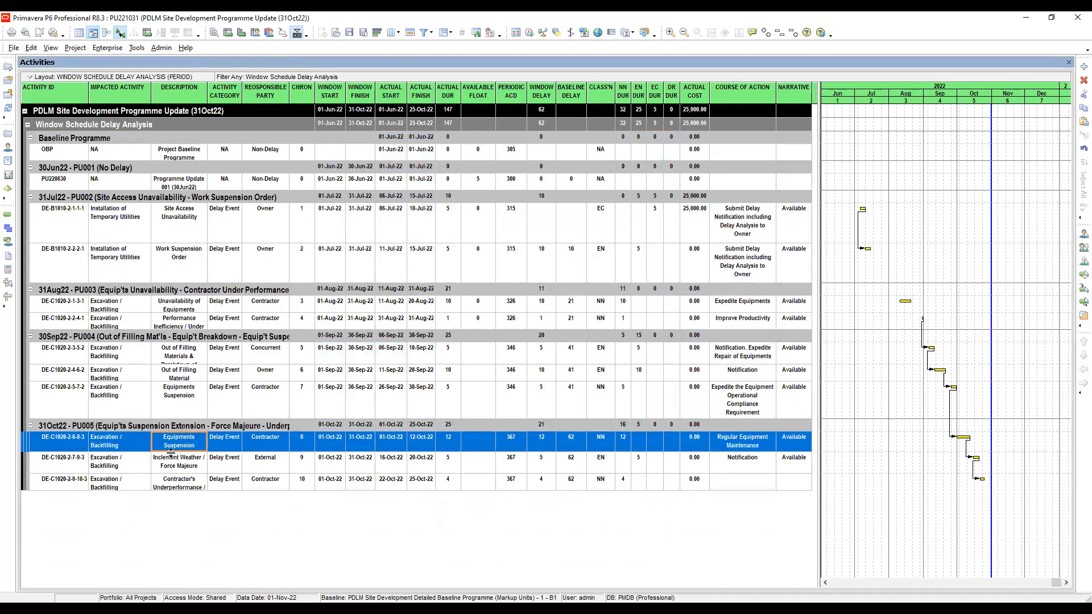
pyautogui.click(173, 469)
pyautogui.click(223, 444)
pyautogui.click(231, 467)
pyautogui.click(228, 481)
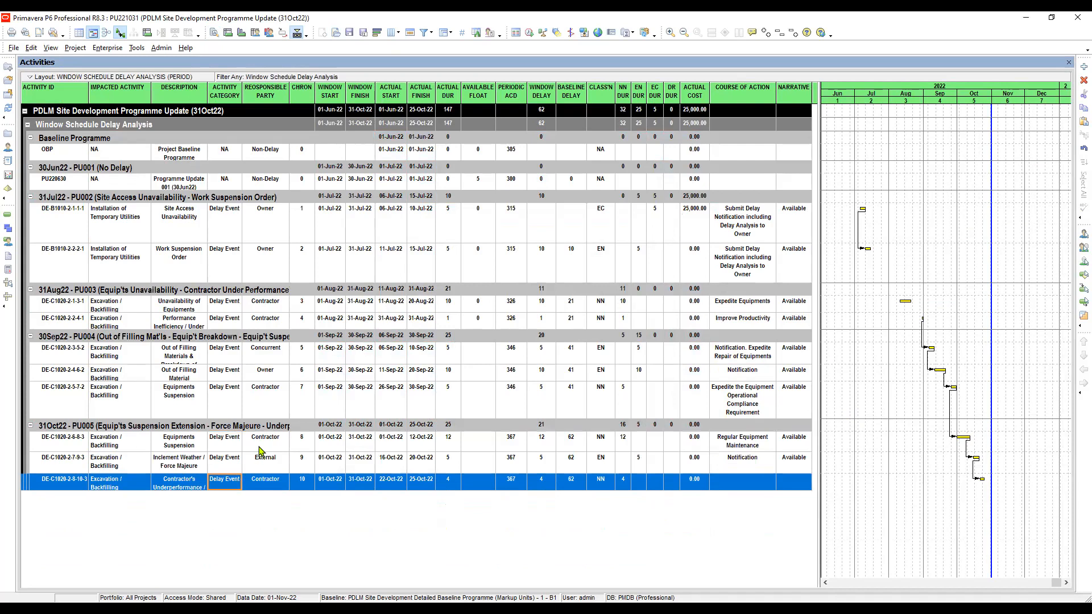
pyautogui.click(268, 444)
pyautogui.click(268, 464)
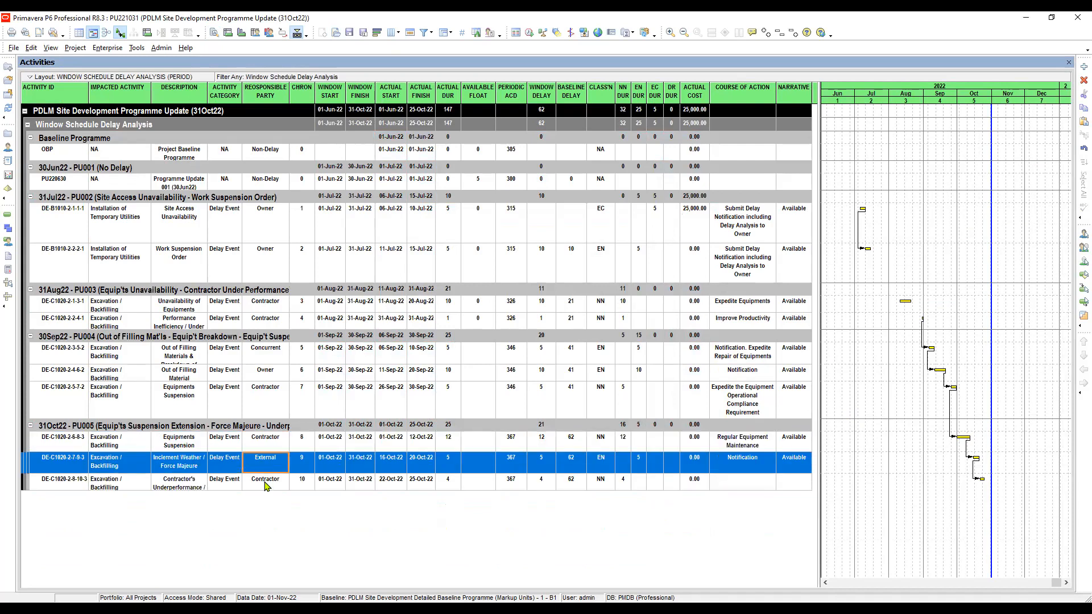
pyautogui.click(266, 484)
pyautogui.moveTo(186, 491); pyautogui.dragTo(203, 505)
# Examine the chronological numbers, responsible parties and actual durations of the three 31Oct22 delay events.
pyautogui.click(304, 444)
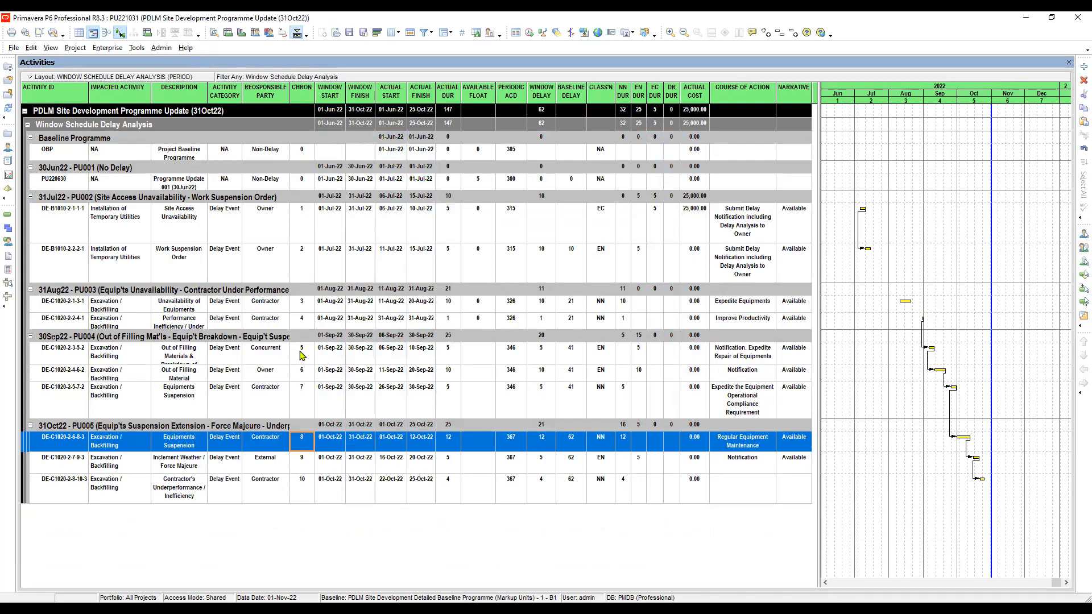
pyautogui.click(301, 487)
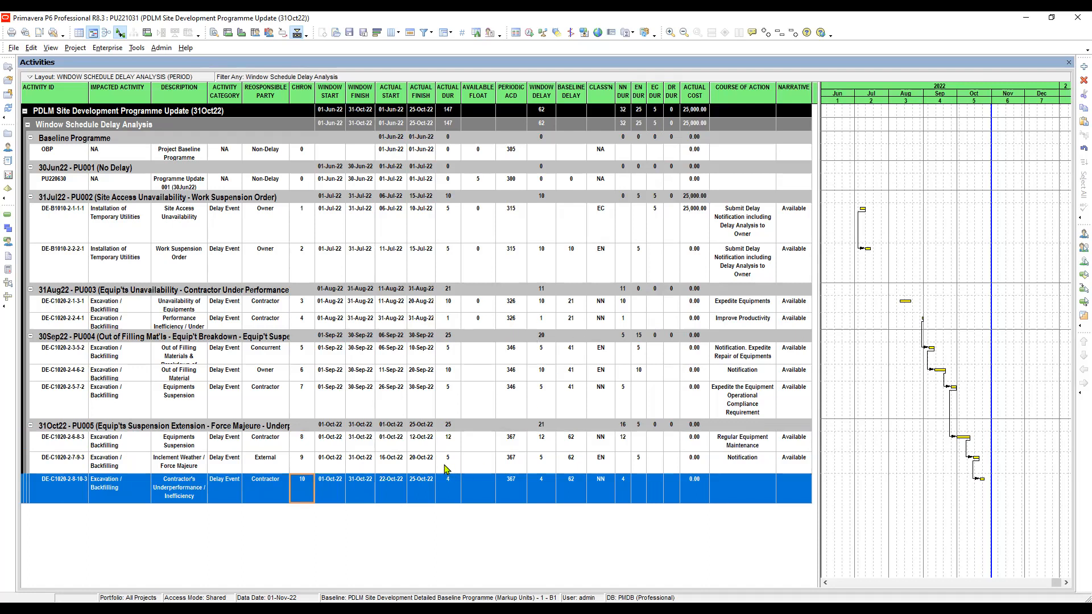
pyautogui.click(273, 447)
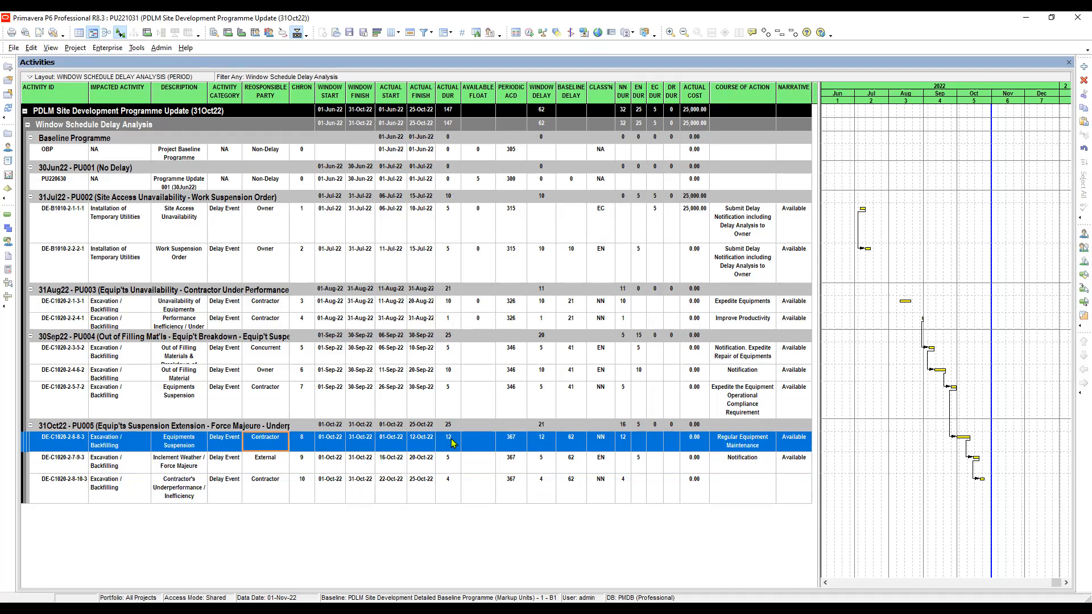
pyautogui.click(275, 466)
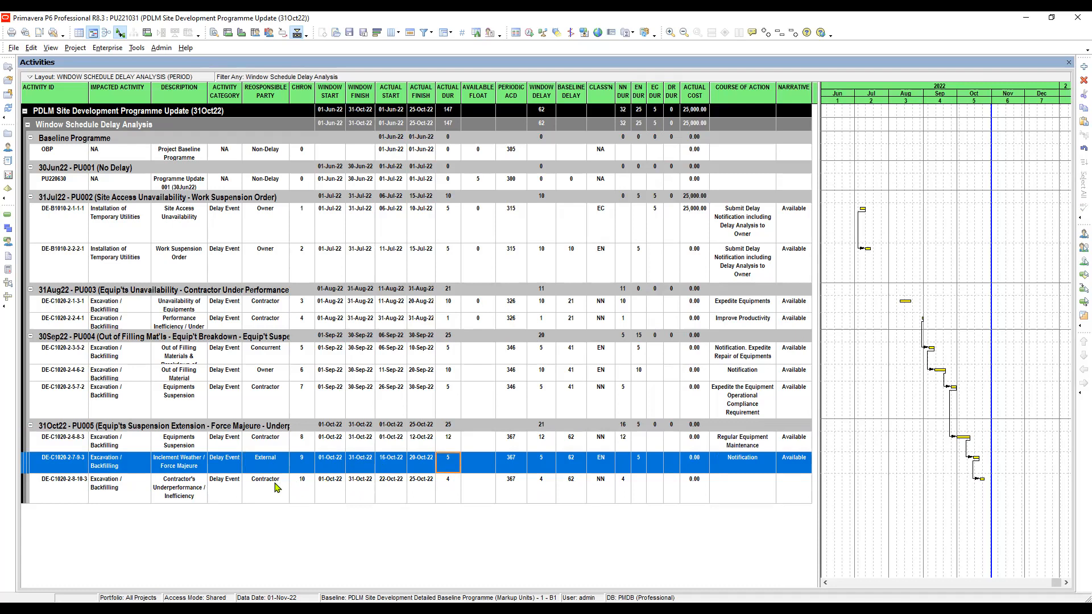
pyautogui.press('Down')
pyautogui.click(453, 487)
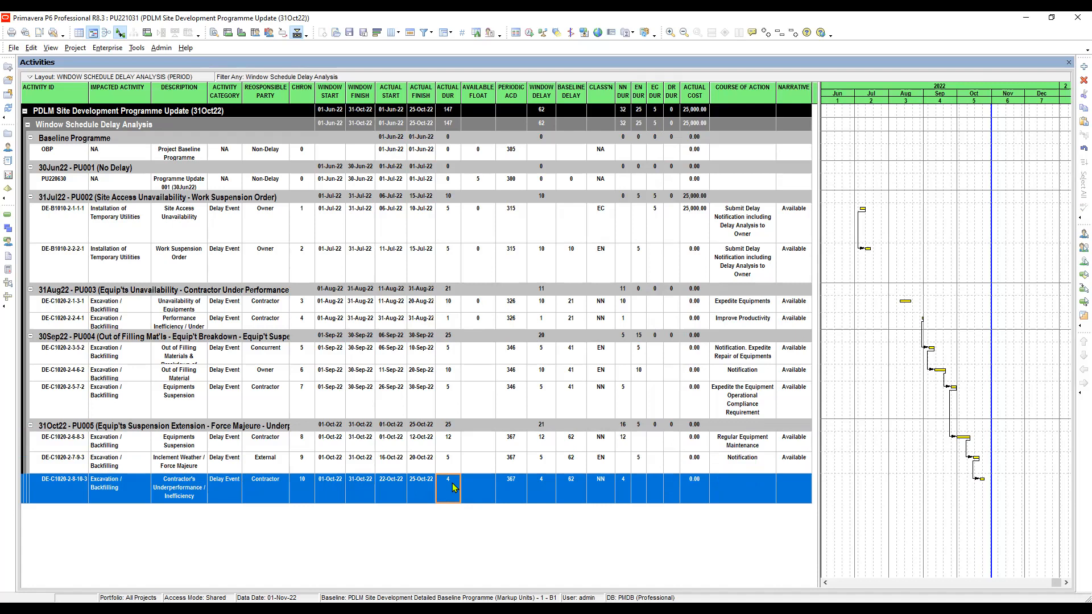
# Check the Periodic ACD and baseline delay of DE-C1020-2-8-10-3, and compare the 31Oct22 events' window delays with the window total.
pyautogui.click(474, 494)
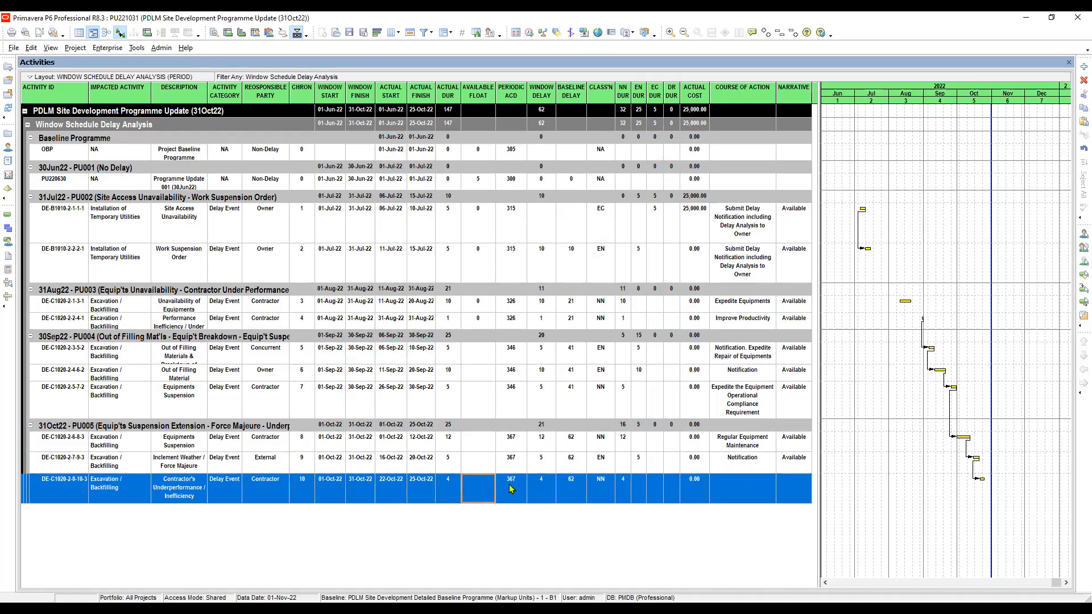
pyautogui.click(545, 484)
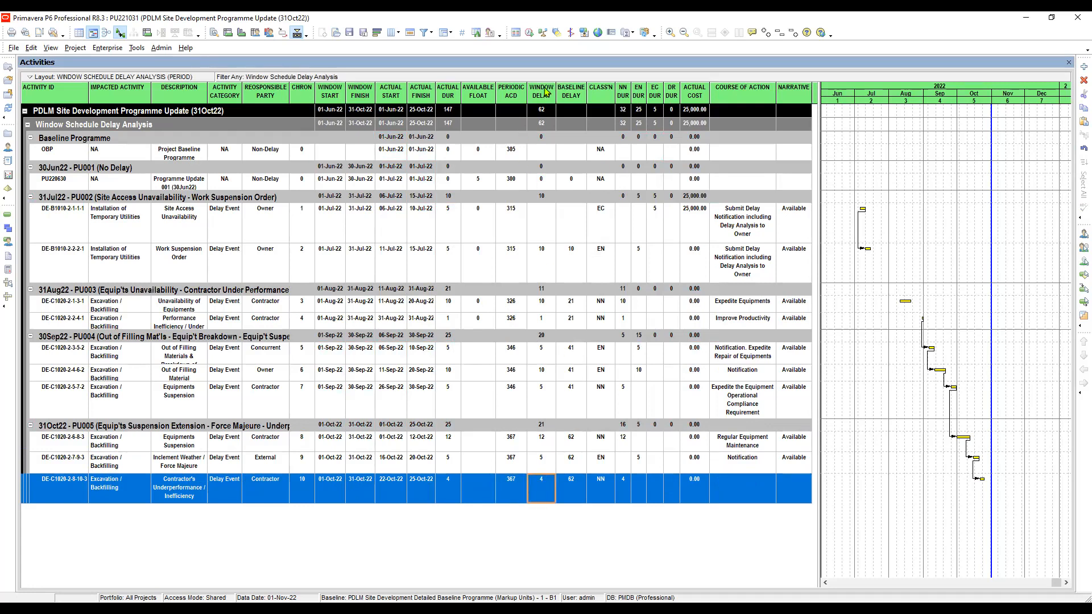
pyautogui.click(544, 461)
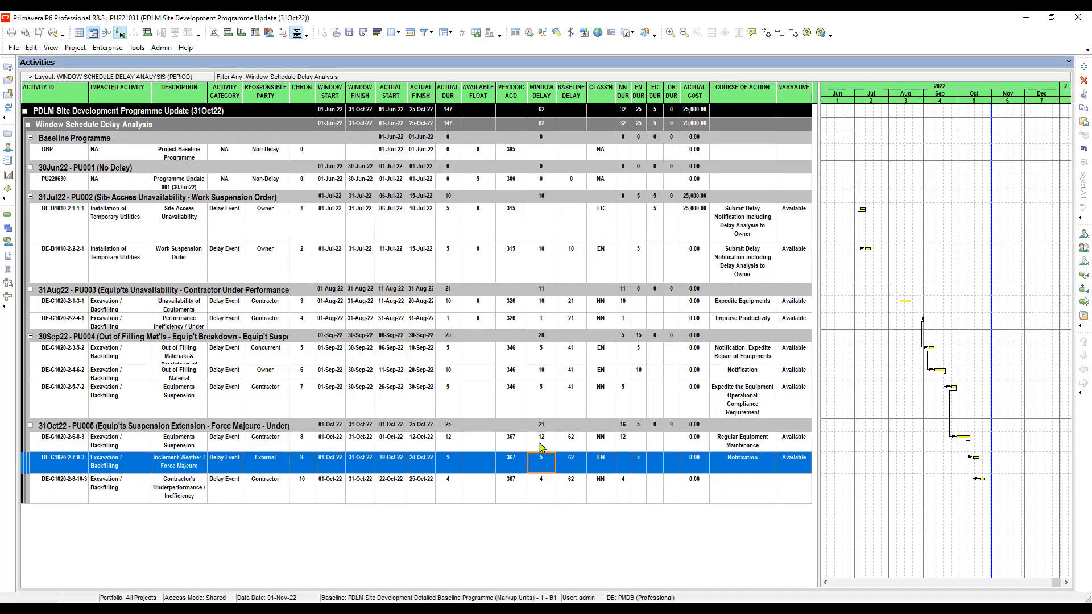
pyautogui.click(543, 443)
pyautogui.click(547, 427)
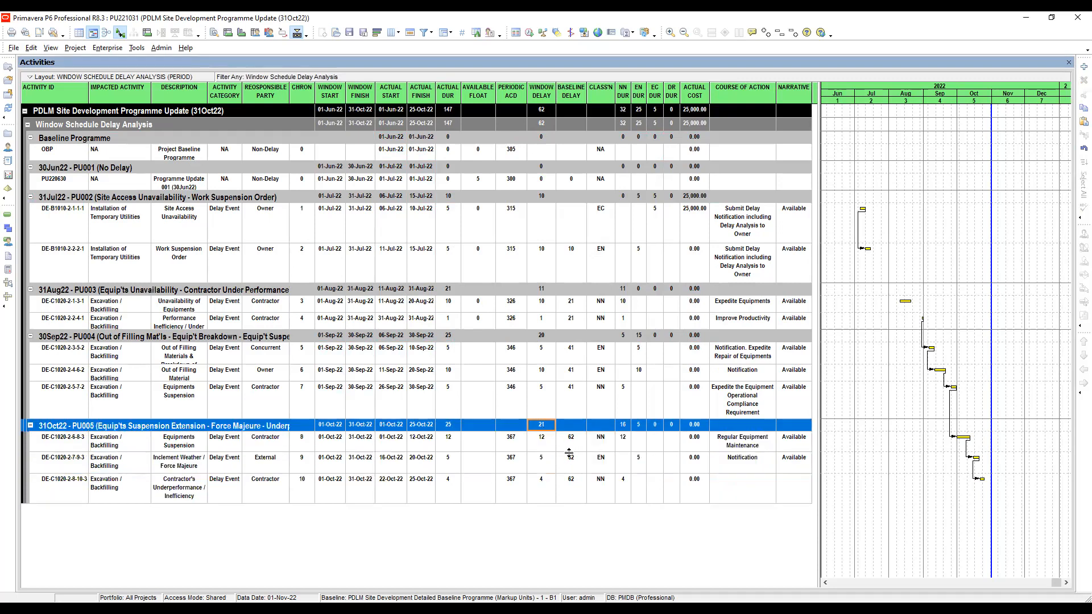
pyautogui.click(572, 484)
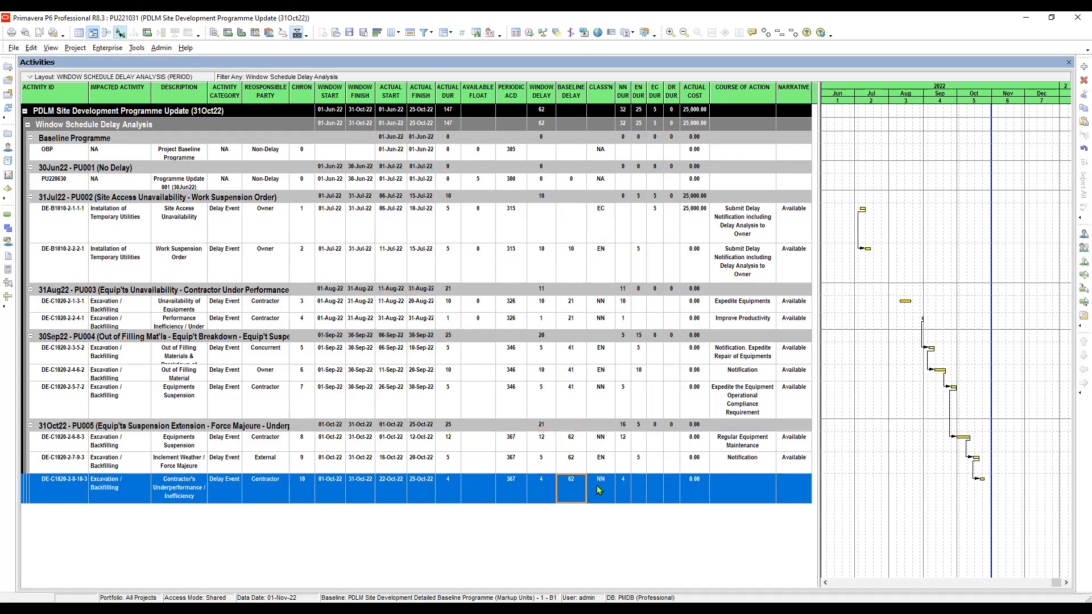
# Check the classifications of DE-C1020-2-6-8-3 and DE-C1020-2-7-9-3 against their NN and EN durations and responsible party.
pyautogui.click(605, 445)
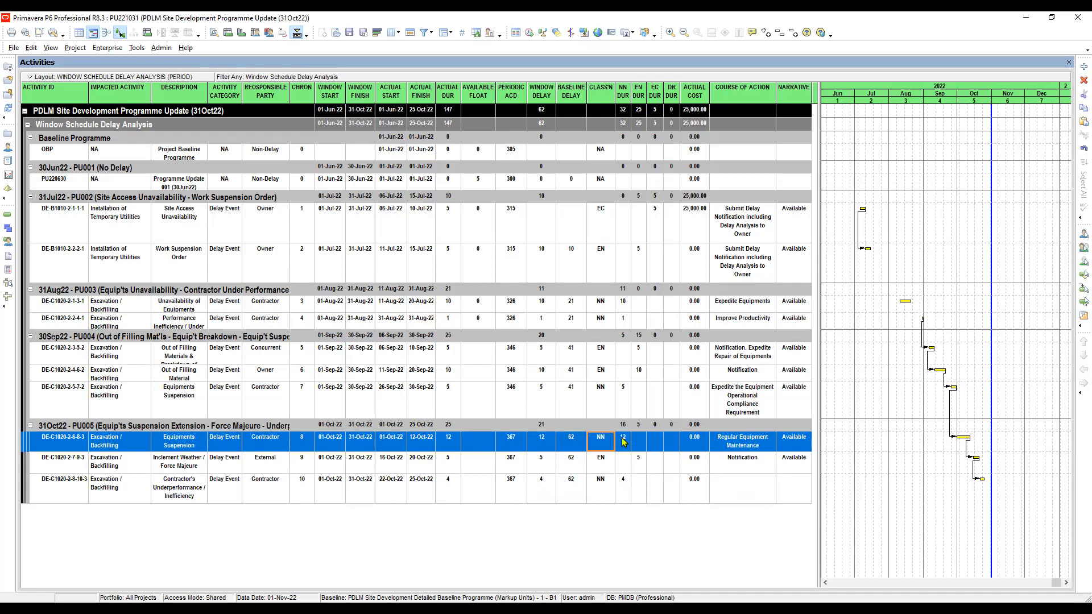
pyautogui.click(605, 465)
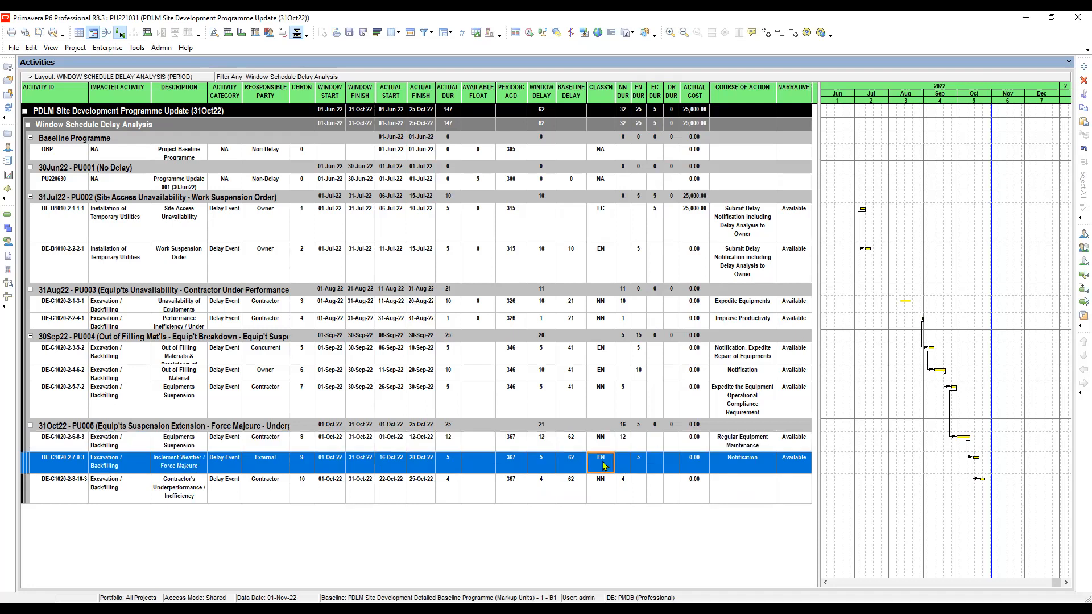
pyautogui.click(642, 464)
pyautogui.click(272, 463)
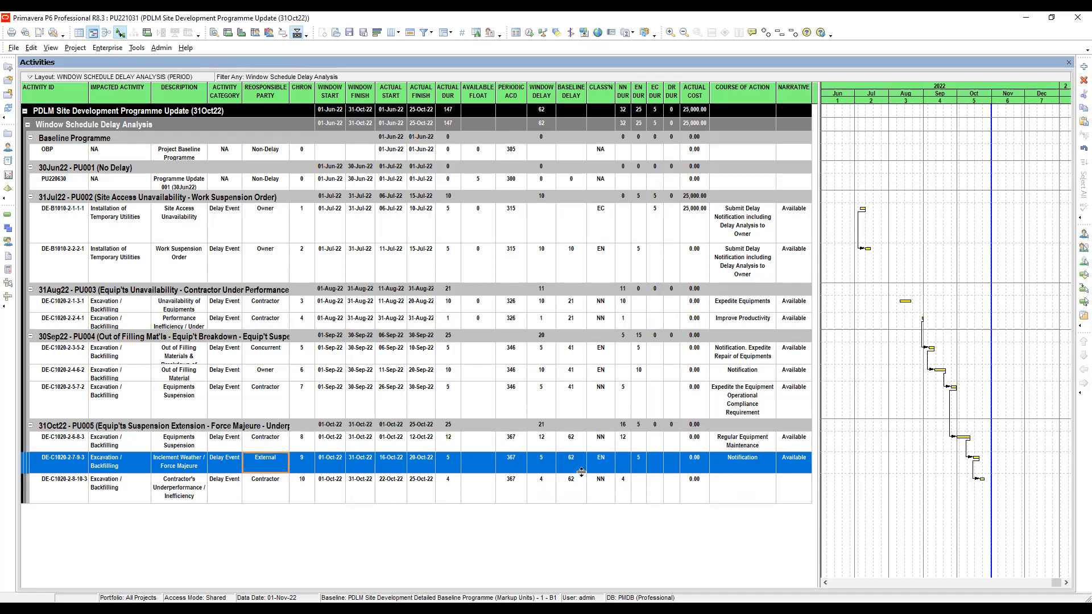
# Check the NN duration and actual cost of DE-C1020-2-8-10-3, and review the courses of action recorded for the other 31Oct22 events.
pyautogui.click(623, 486)
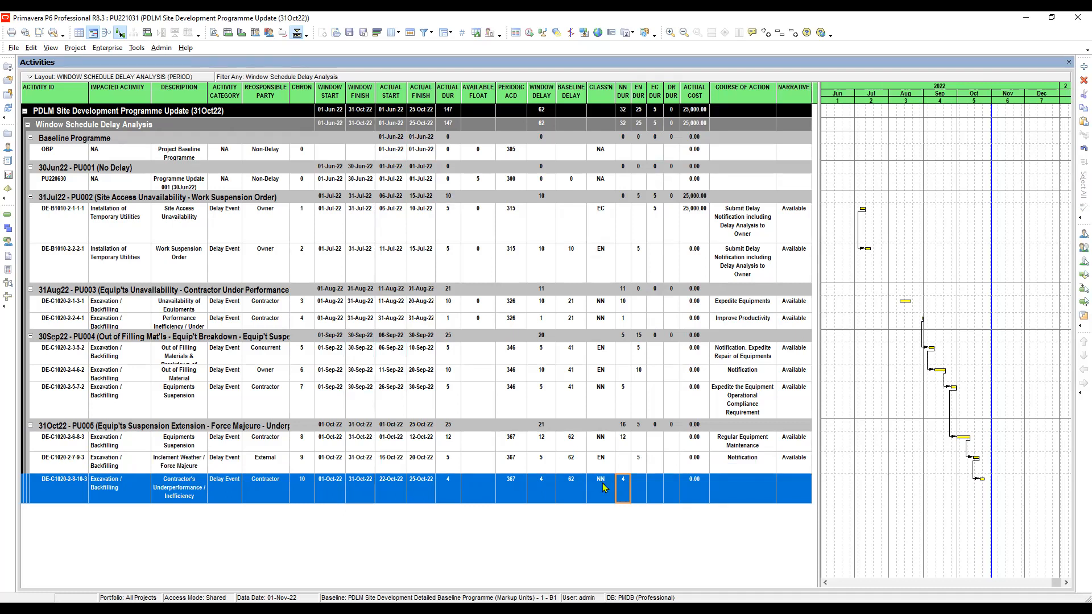
pyautogui.click(693, 483)
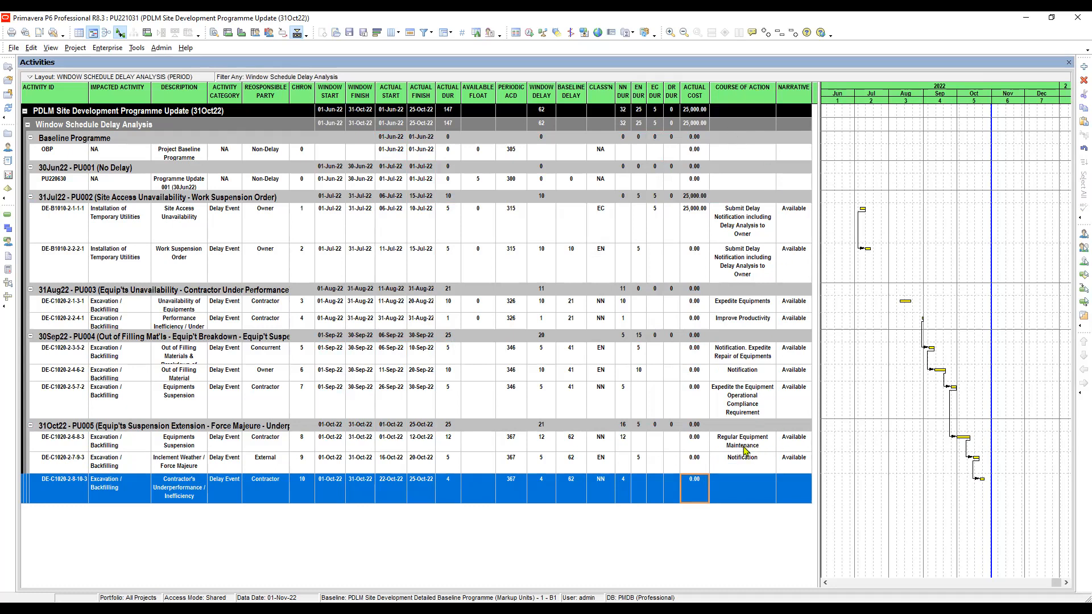
pyautogui.click(745, 448)
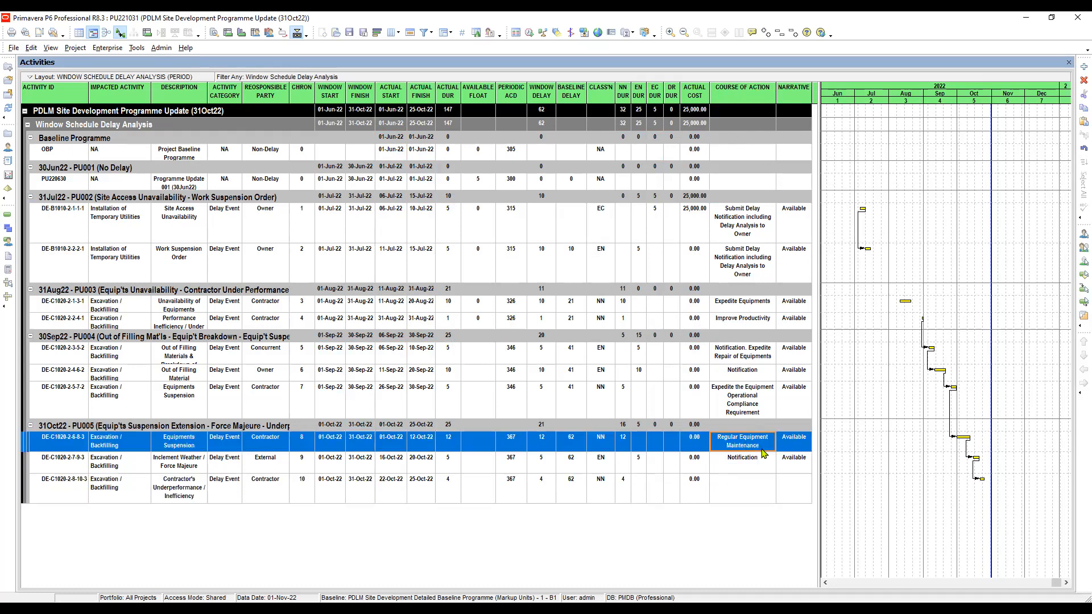
pyautogui.click(754, 465)
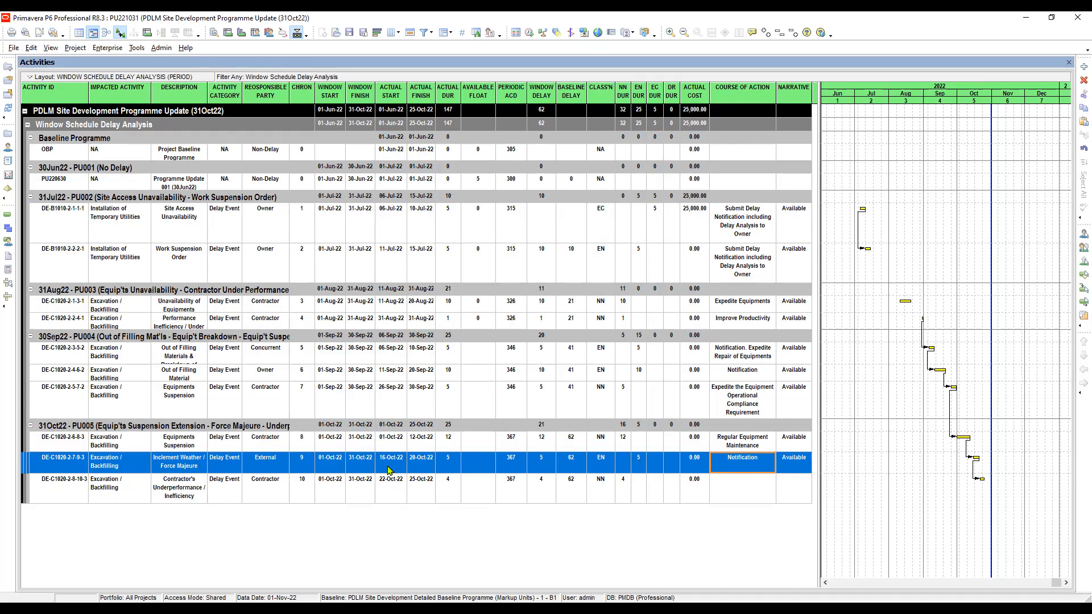
pyautogui.click(261, 471)
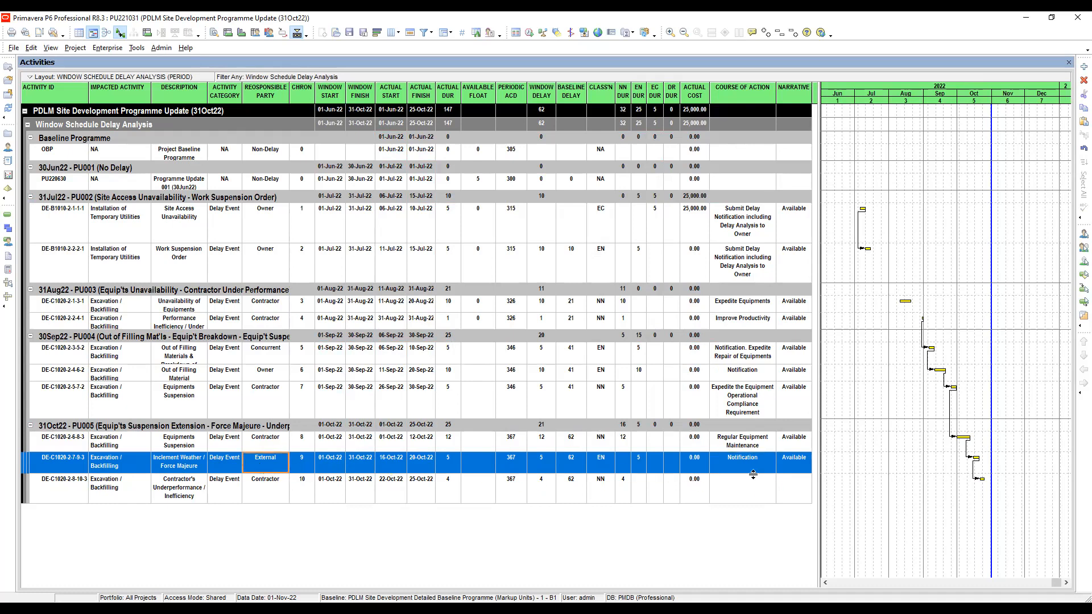
pyautogui.click(791, 464)
pyautogui.click(754, 465)
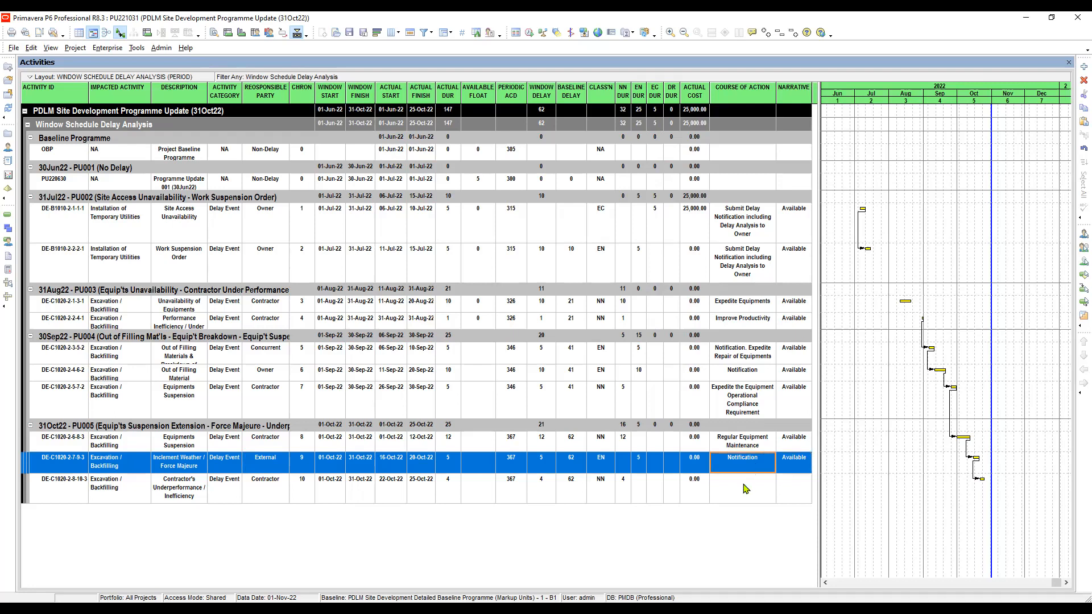
pyautogui.click(746, 488)
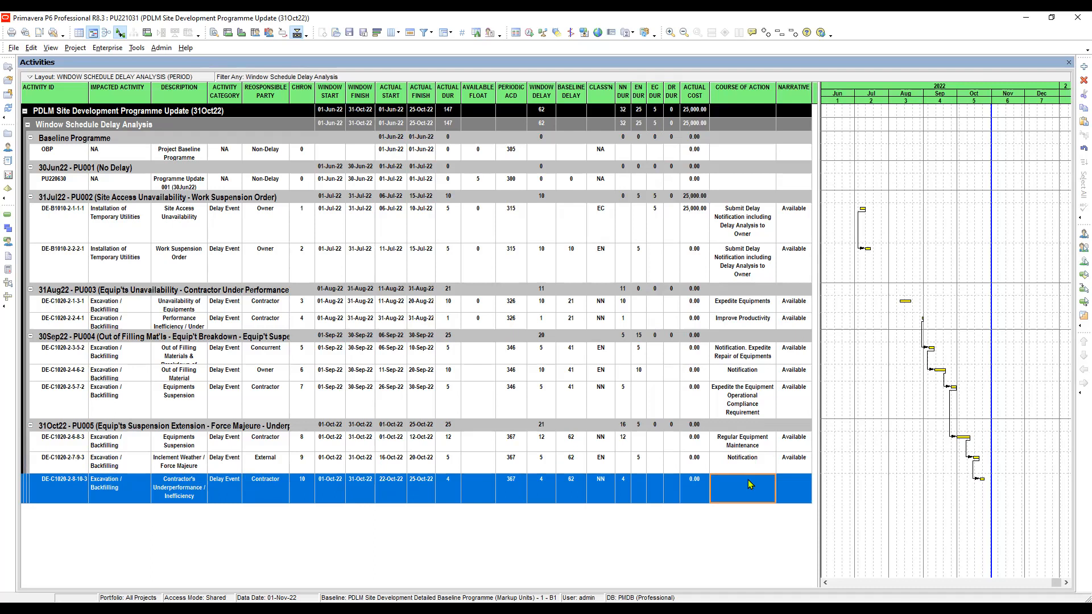
pyautogui.click(746, 465)
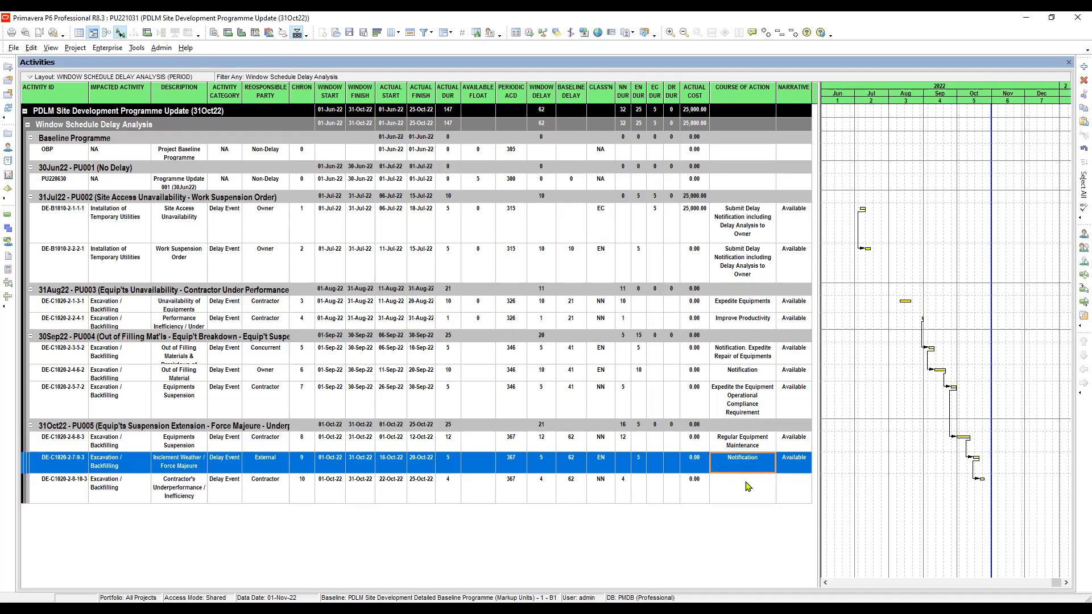
pyautogui.click(747, 487)
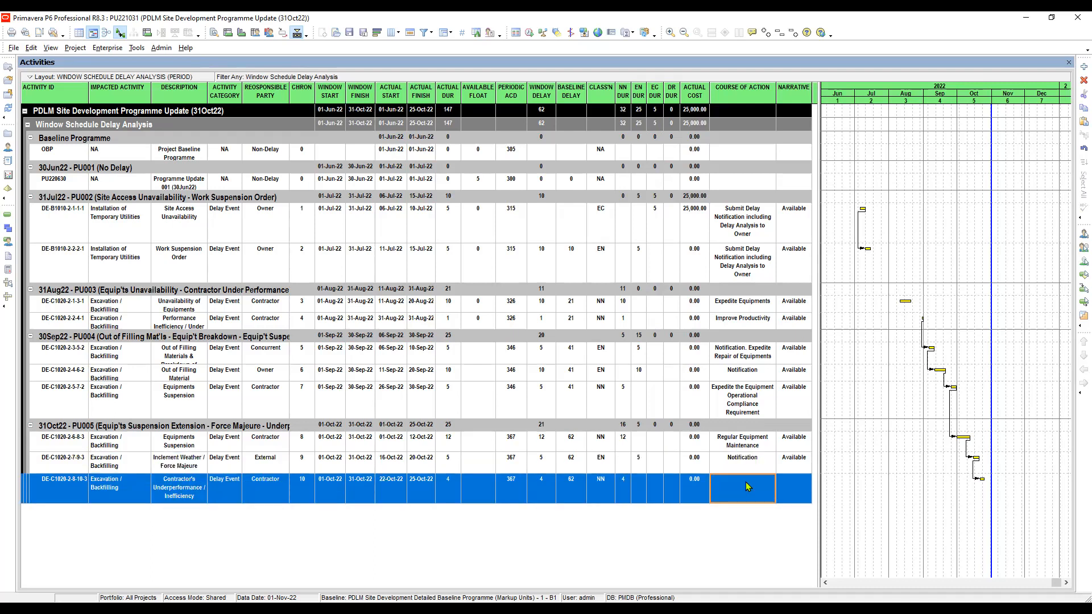
pyautogui.click(746, 487)
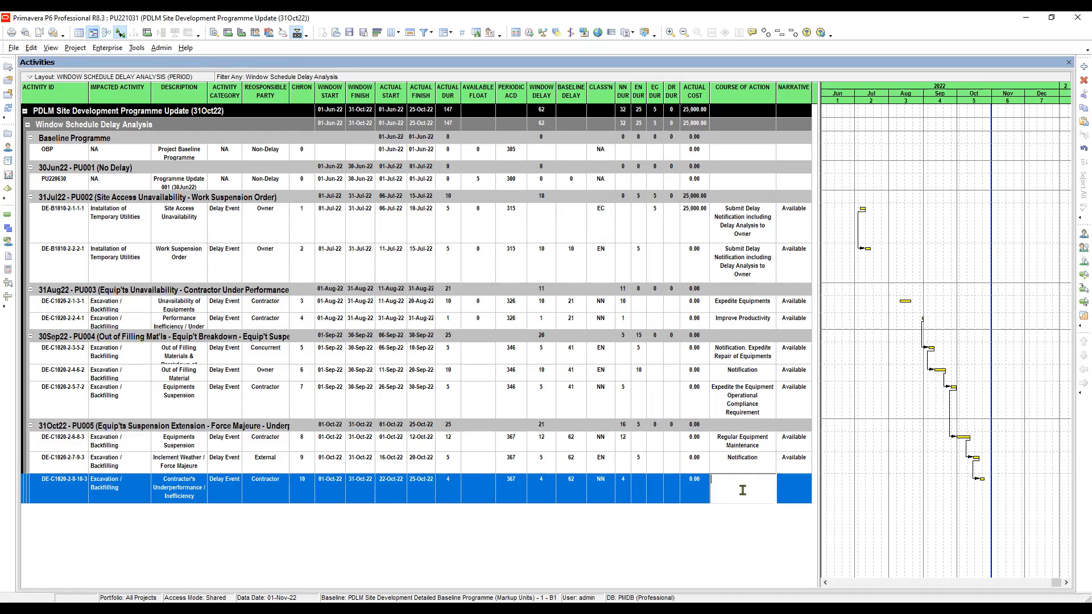
pyautogui.write('Improve P')
pyautogui.press('Escape')
# Fill the course of action of DE-C1020-2-8-10-3 with Improve Productivity from the 31Aug22 performance inefficiency event DE-C1020-2-2-4-1.
pyautogui.click(744, 322)
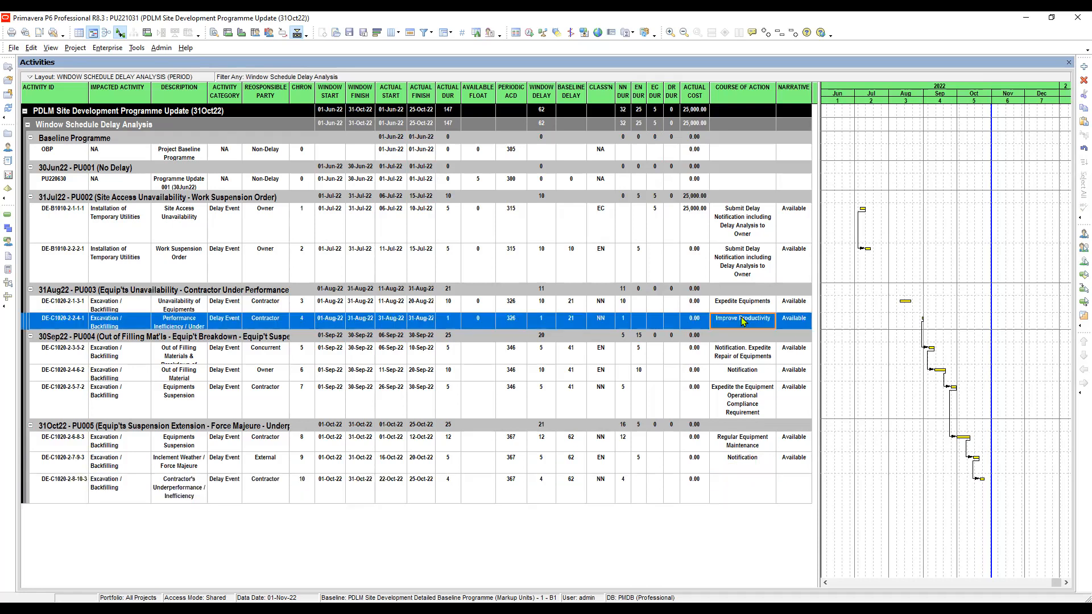
pyautogui.keyDown('ctrl'); pyautogui.click(739, 484); pyautogui.keyUp('ctrl')
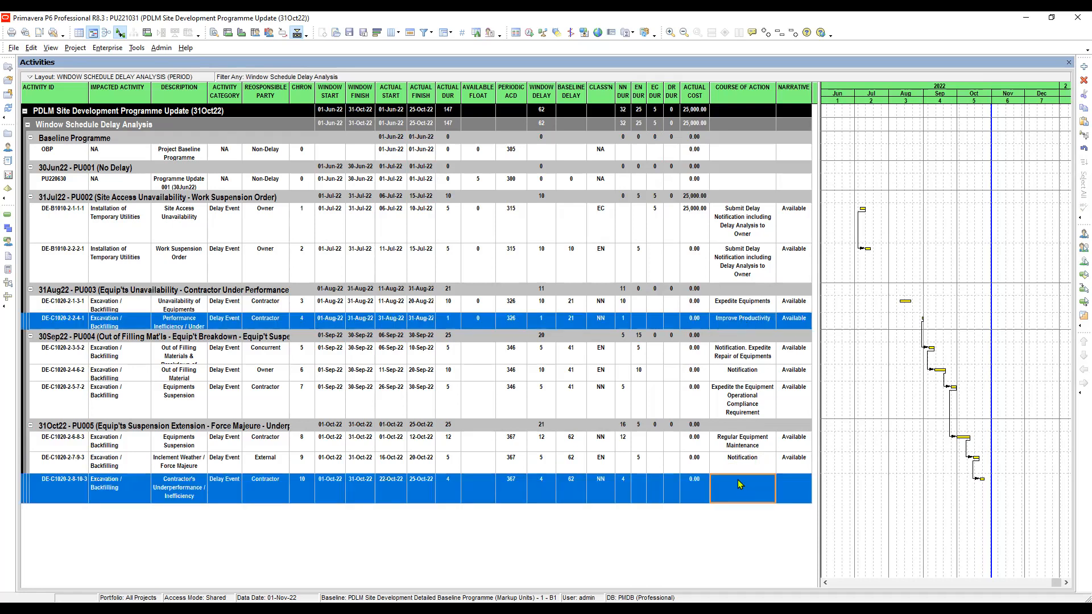
pyautogui.rightClick(739, 484)
pyautogui.click(782, 269)
pyautogui.click(743, 493)
pyautogui.click(786, 489)
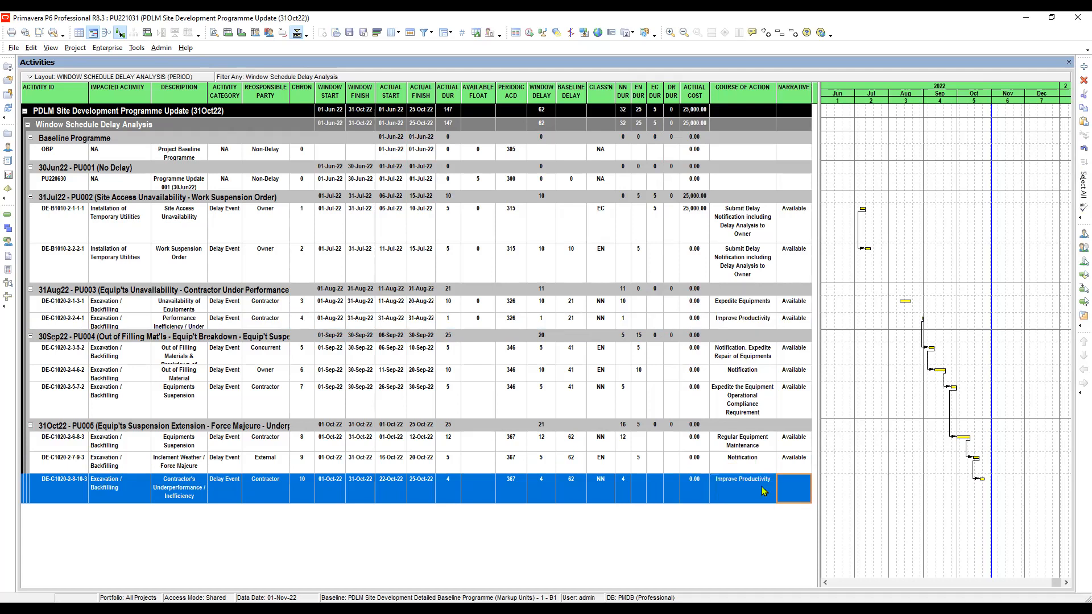
pyautogui.click(764, 490)
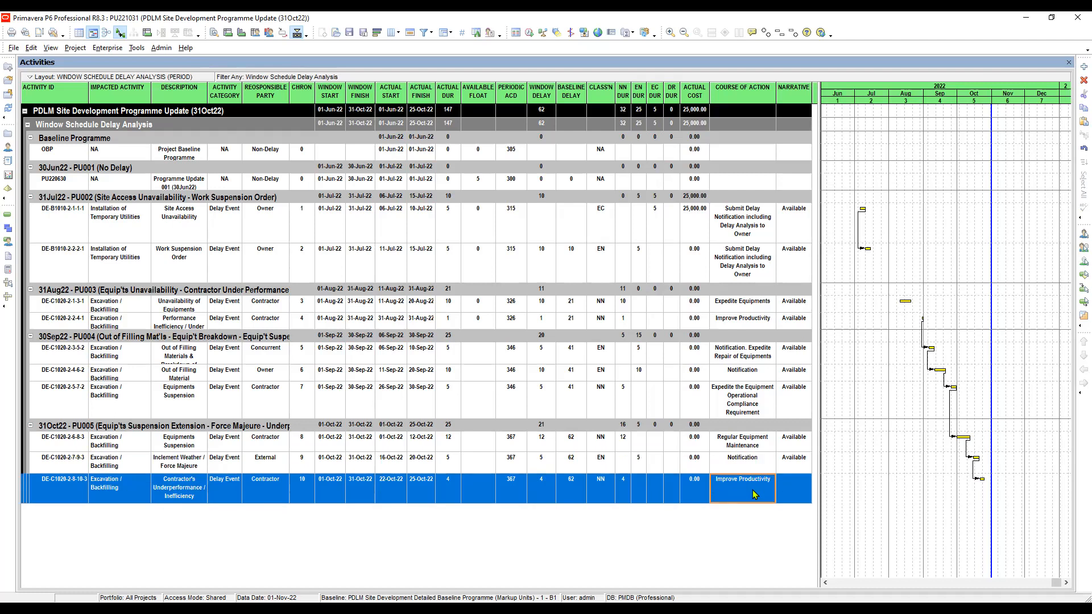
# Fill the narrative of DE-C1020-2-8-10-3 with Available from the inclement weather event DE-C1020-2-7-9-3.
pyautogui.click(788, 486)
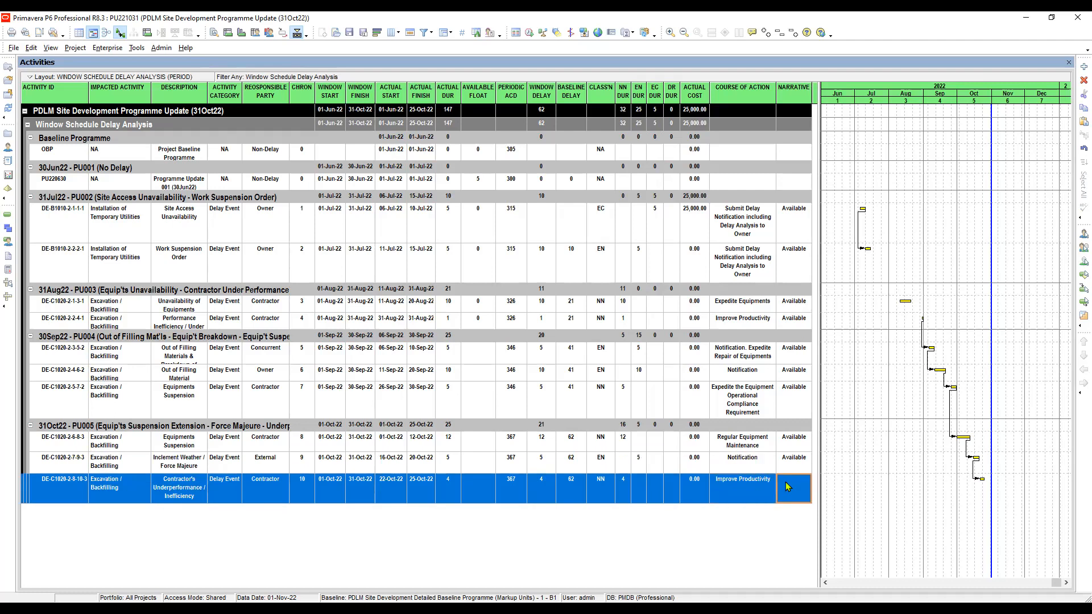
pyautogui.click(795, 464)
pyautogui.keyDown('shift'); pyautogui.click(791, 486); pyautogui.keyUp('shift')
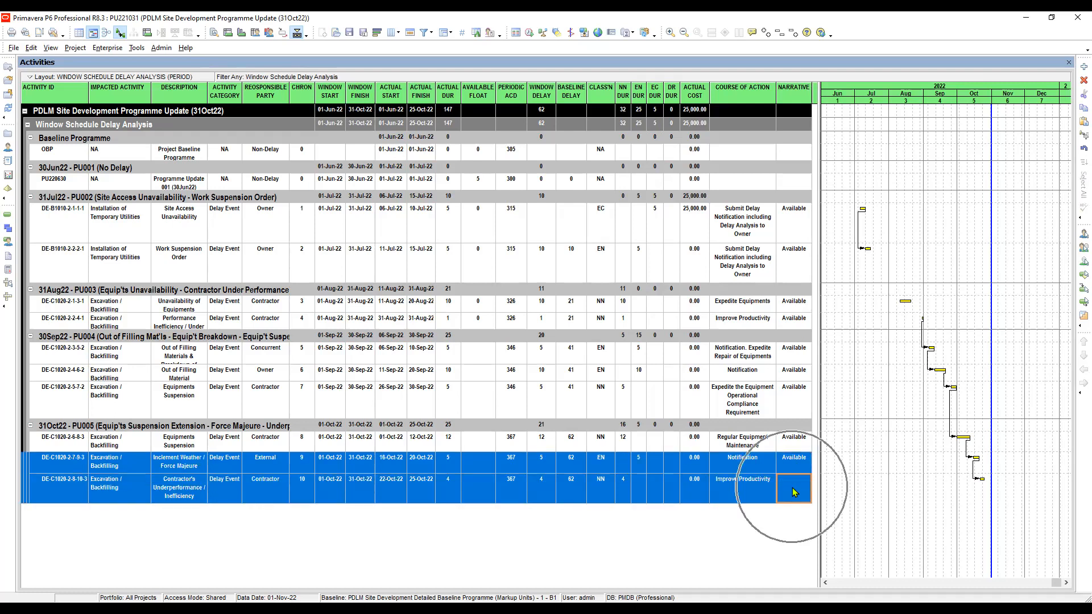
pyautogui.rightClick(783, 487)
pyautogui.click(839, 281)
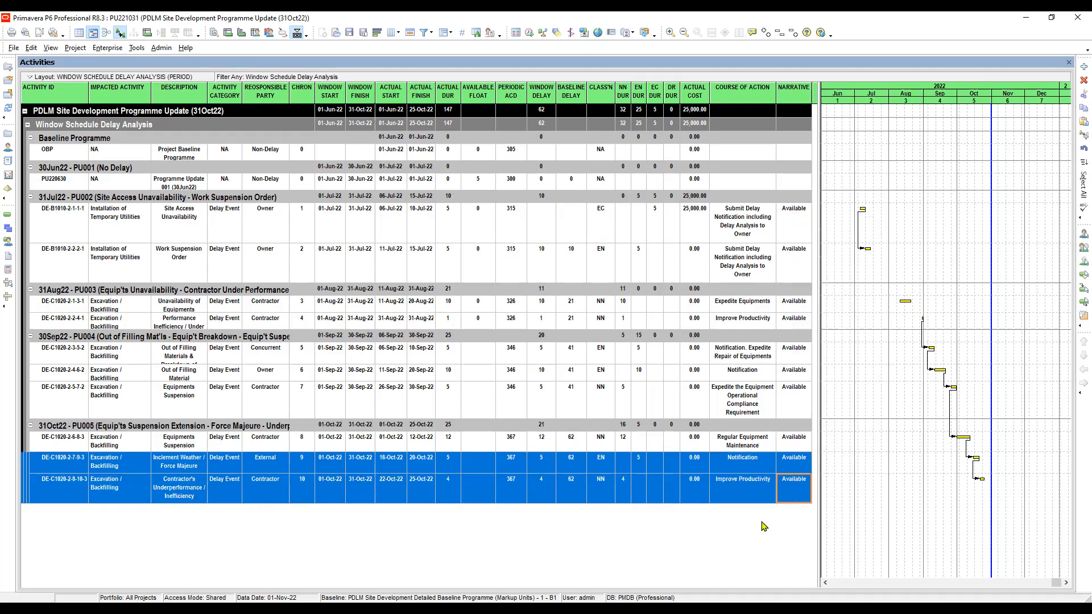
pyautogui.click(744, 498)
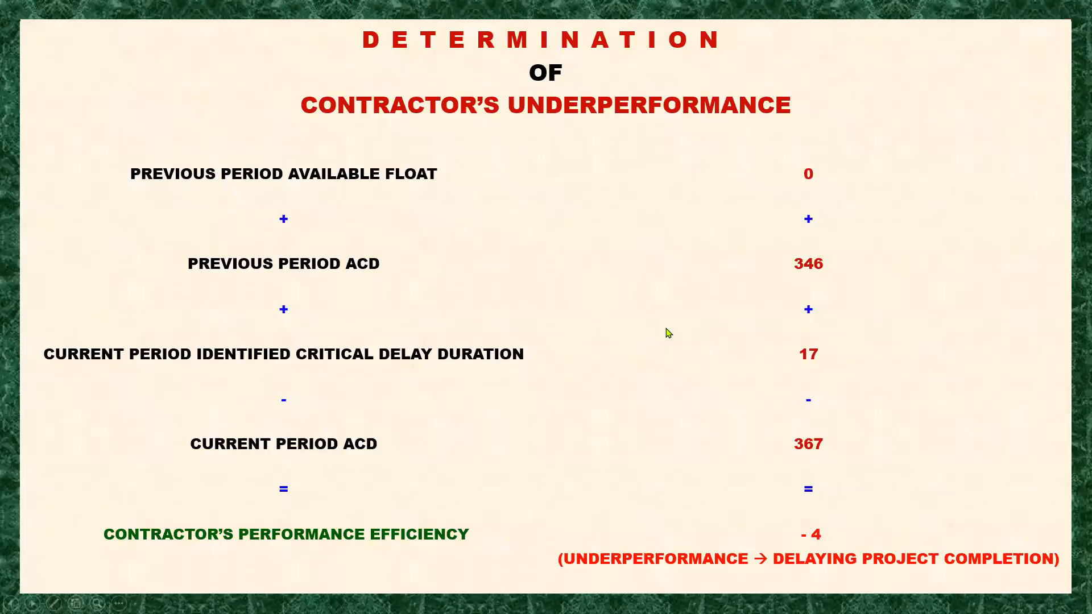
pyautogui.click(749, 438)
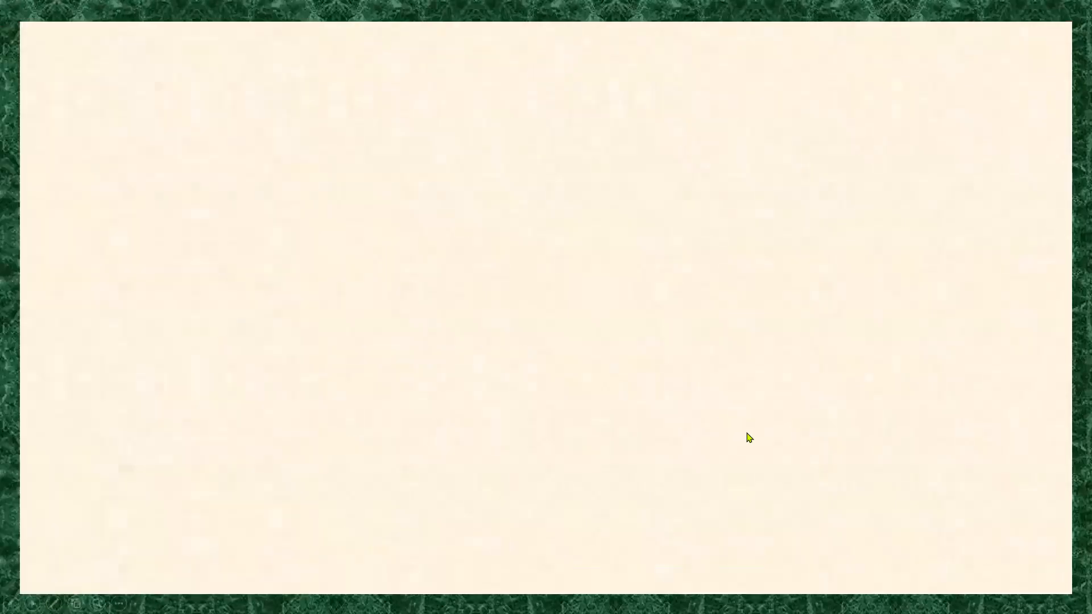